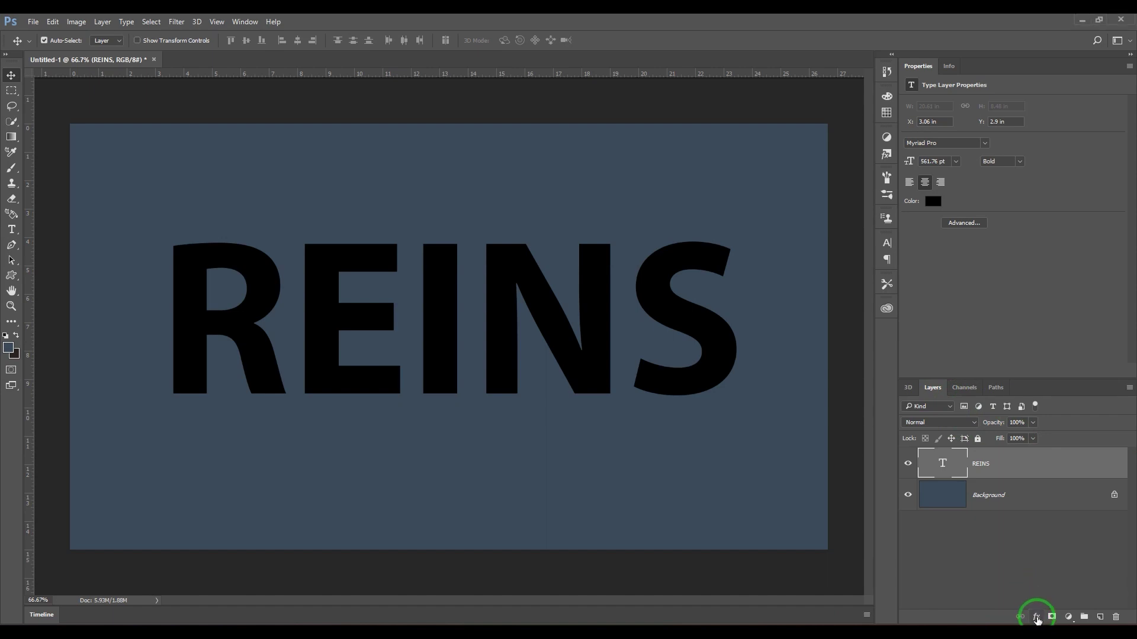
Step: Reselect the REINS text layer and add an Outer Glow effect from the fx menu
click(974, 530)
click(1018, 497)
click(1033, 466)
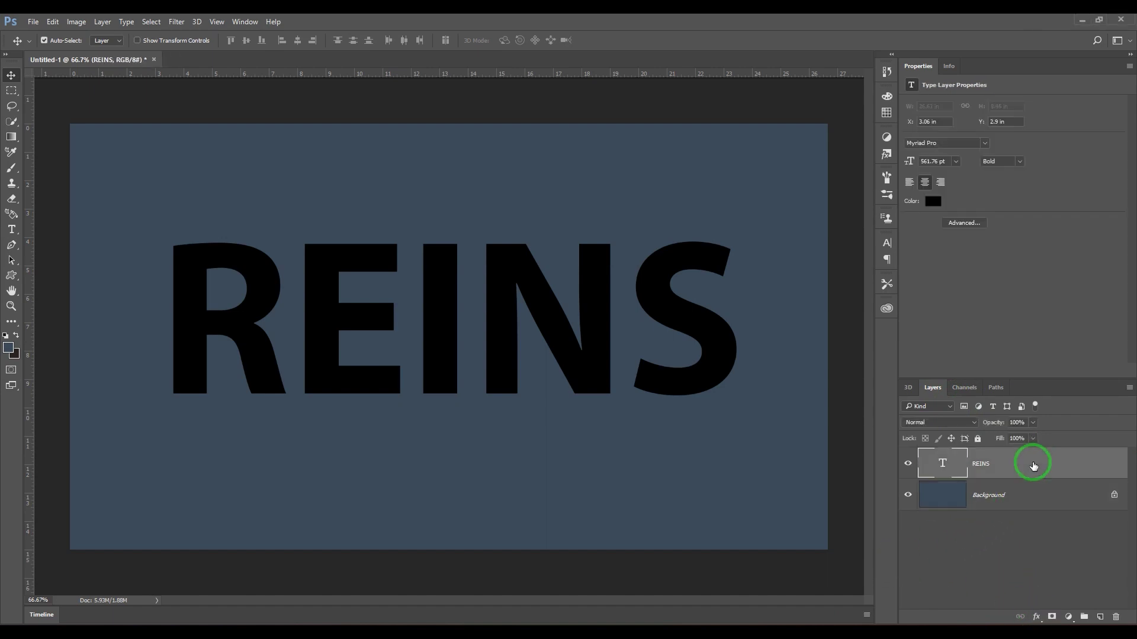
click(1037, 618)
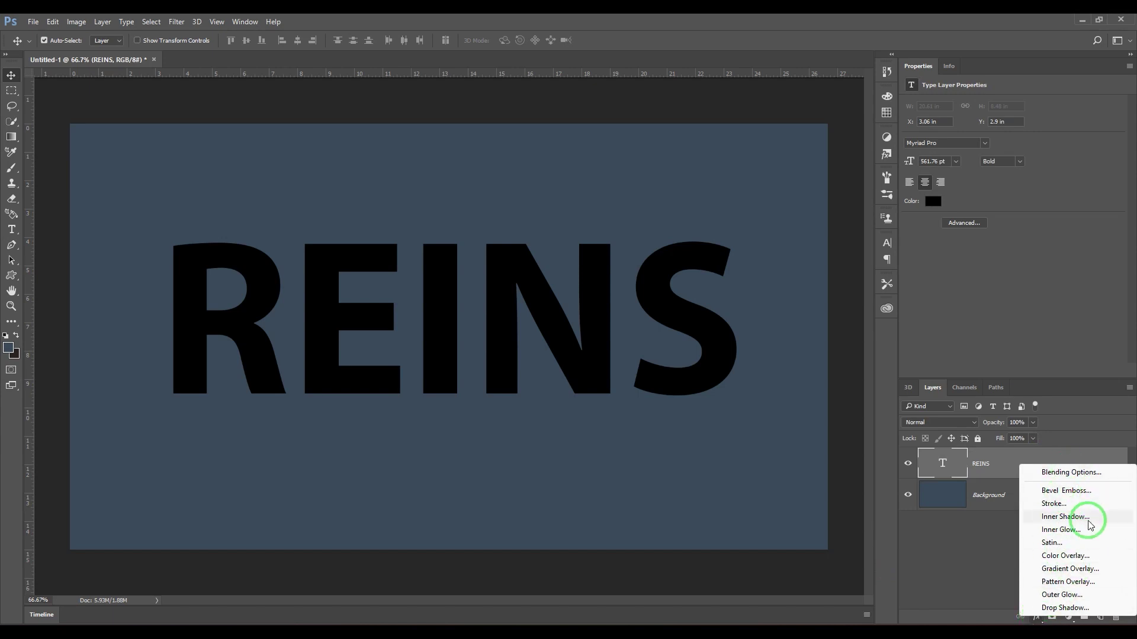
click(1071, 597)
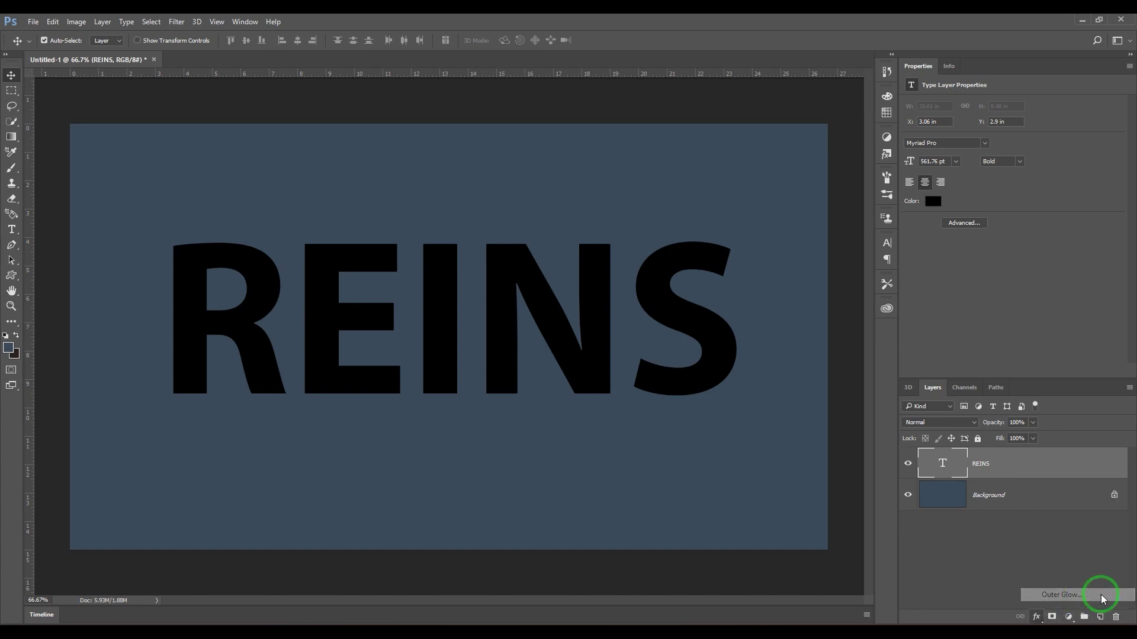
drag(738, 102, 469, 488)
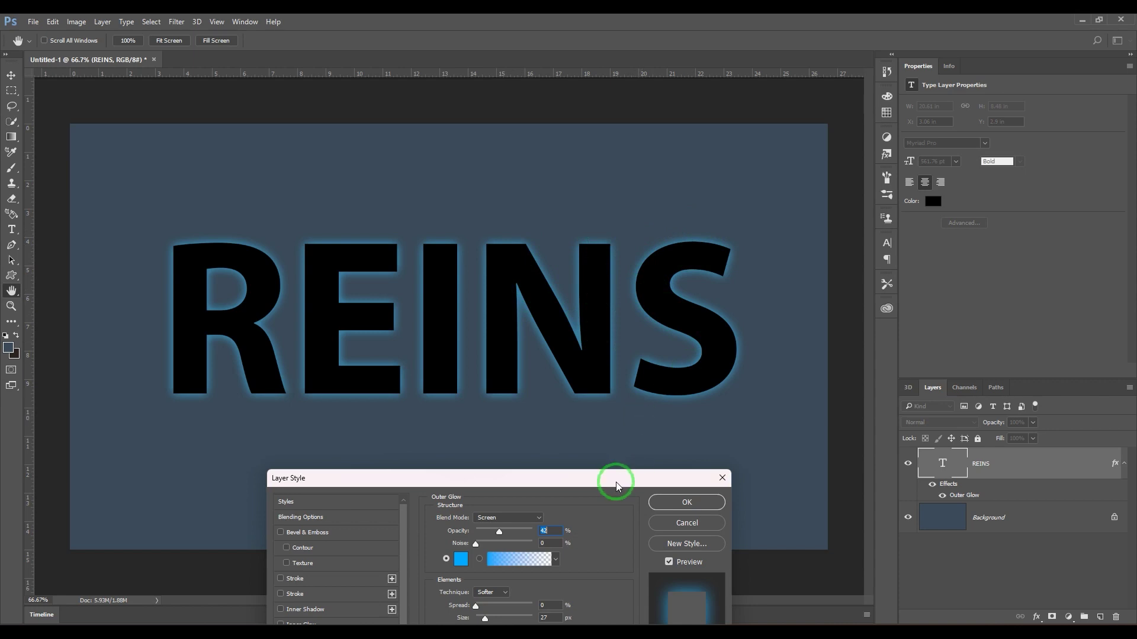
Step: Reset Outer Glow to defaults, then switch its blend mode to Normal and back to Screen
drag(616, 479, 903, 185)
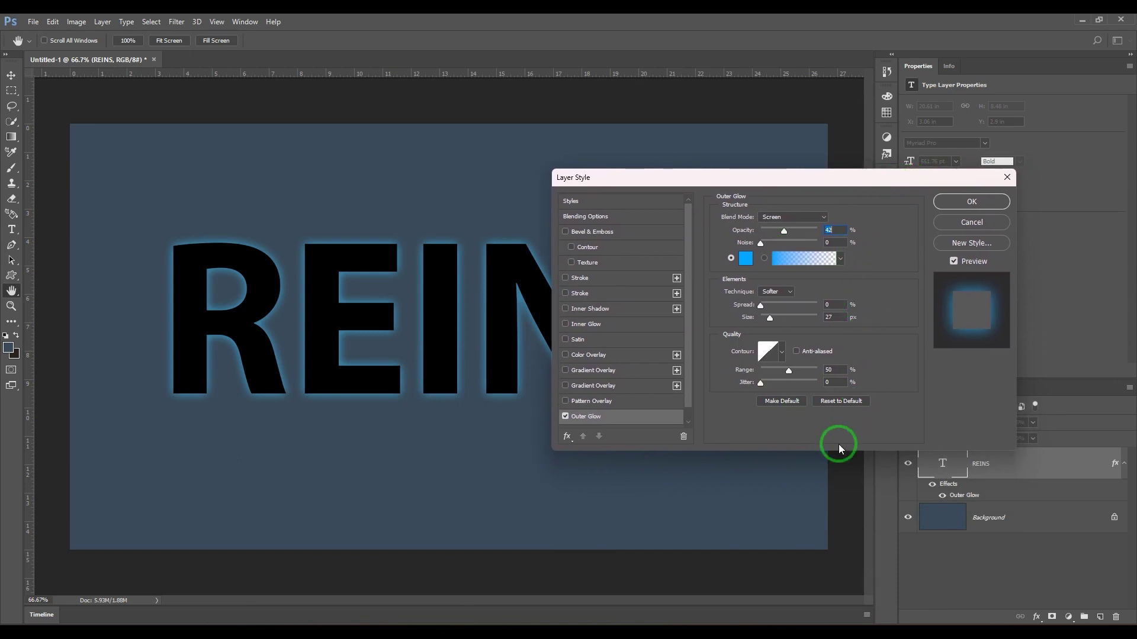
click(832, 405)
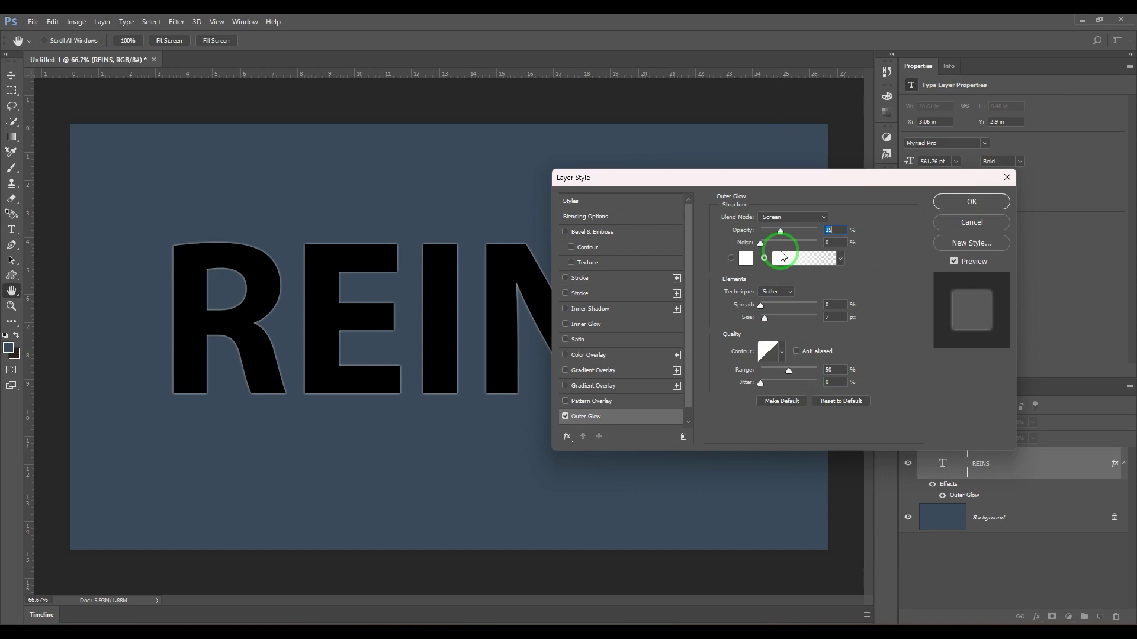
click(816, 220)
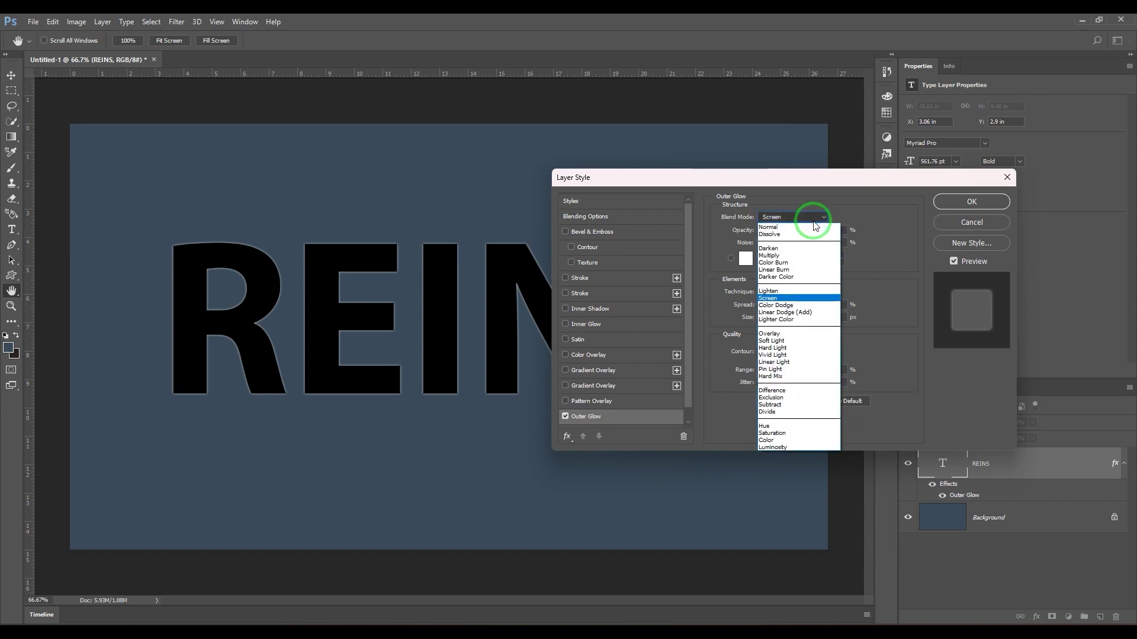
click(813, 227)
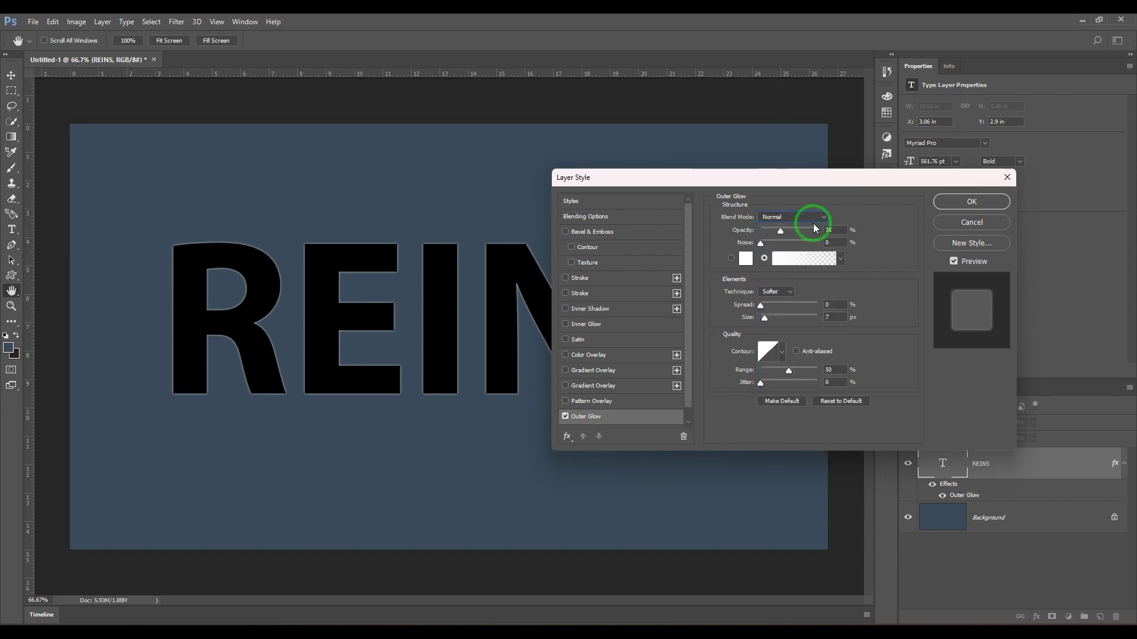
click(812, 217)
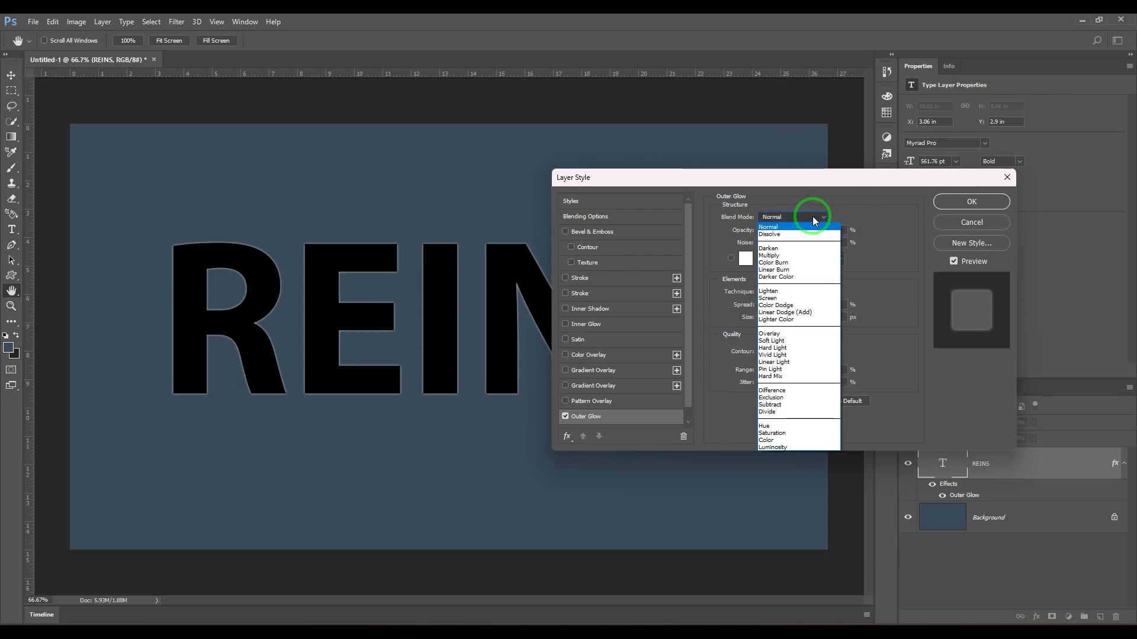
click(797, 298)
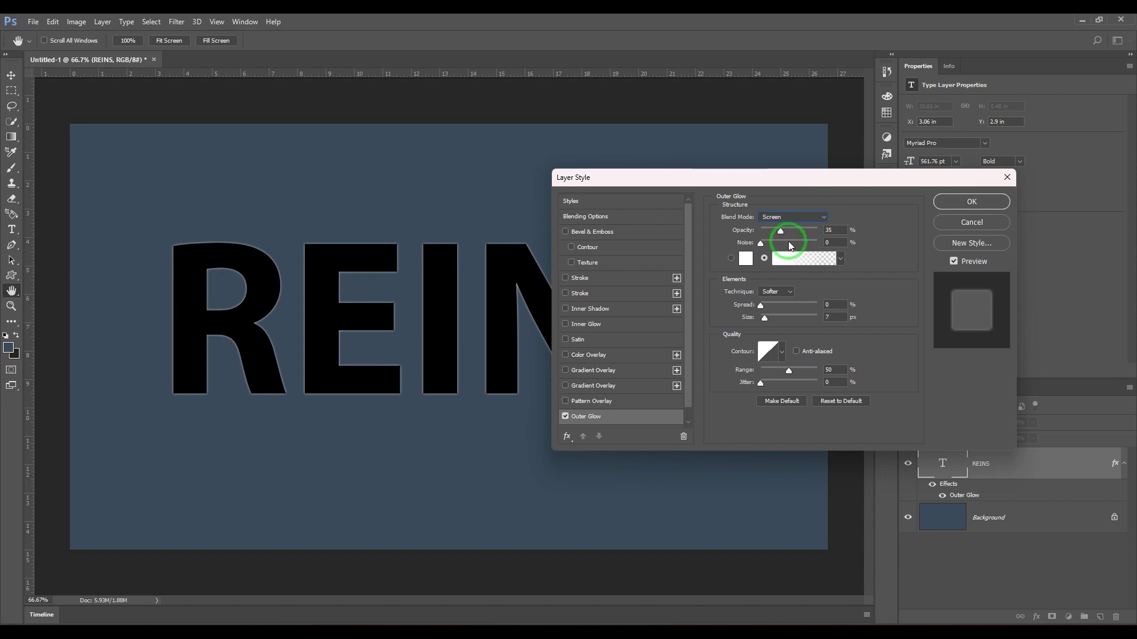
Step: Preview higher glow opacity, inspect 100% noise zoomed on the I, then return noise to 0%
drag(780, 232, 863, 229)
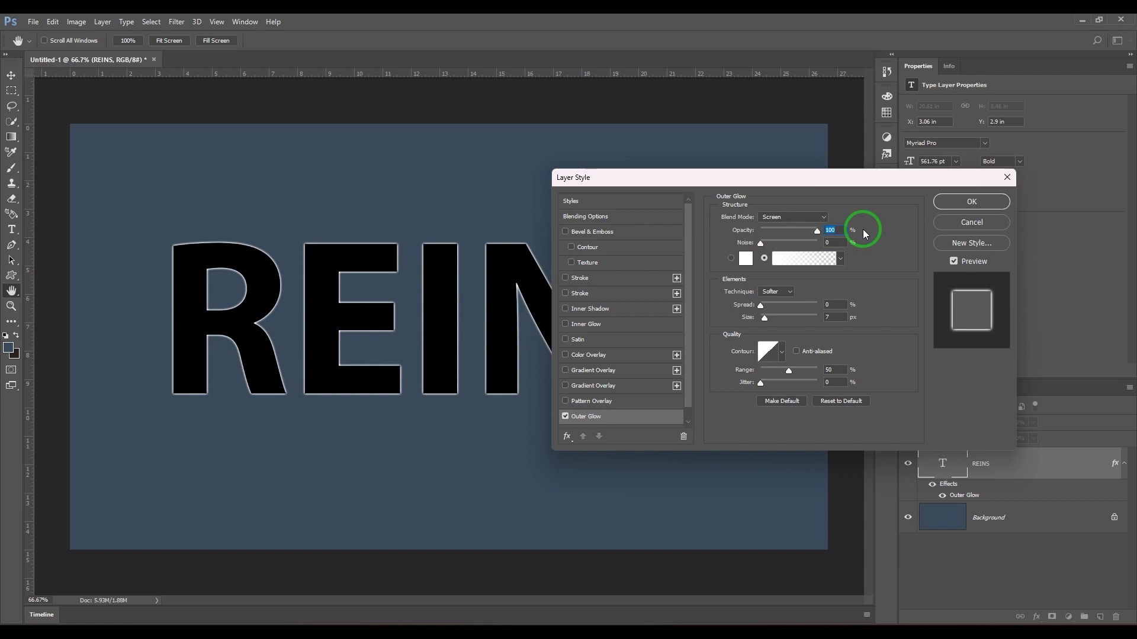
drag(767, 243, 861, 244)
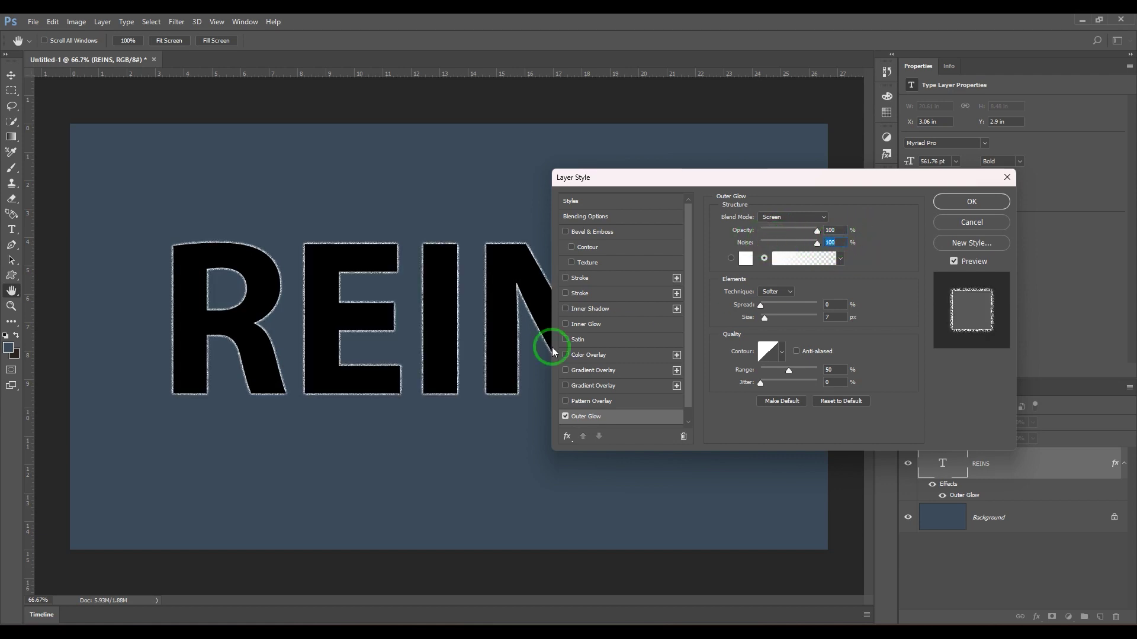
ctrl+click(470, 362)
ctrl+click(470, 362)
ctrl+click(471, 362)
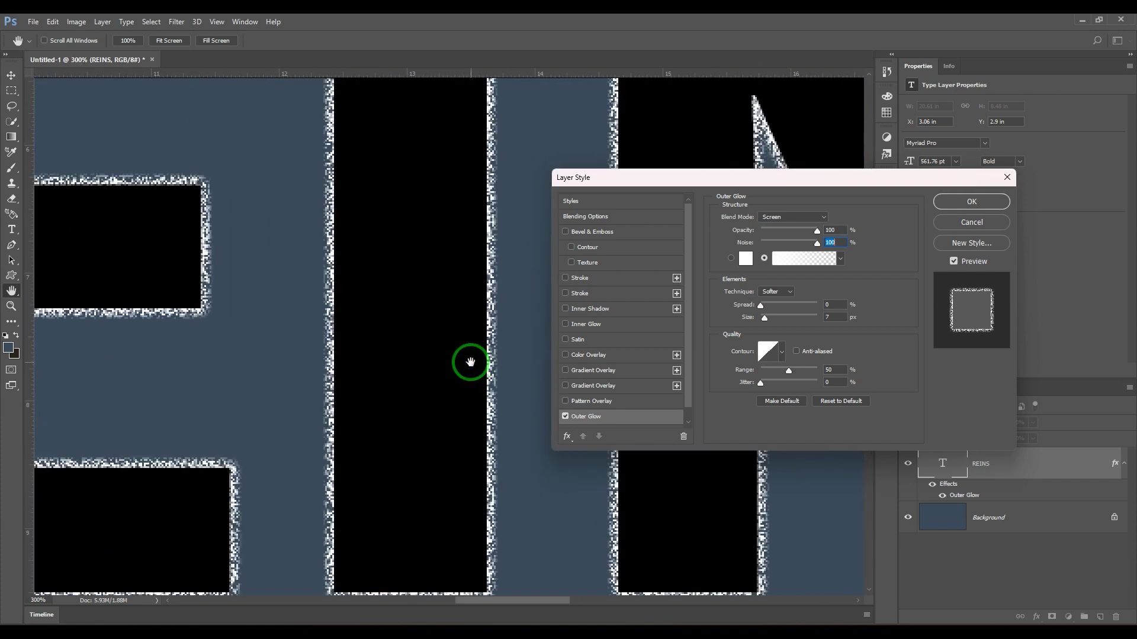
drag(761, 242, 857, 232)
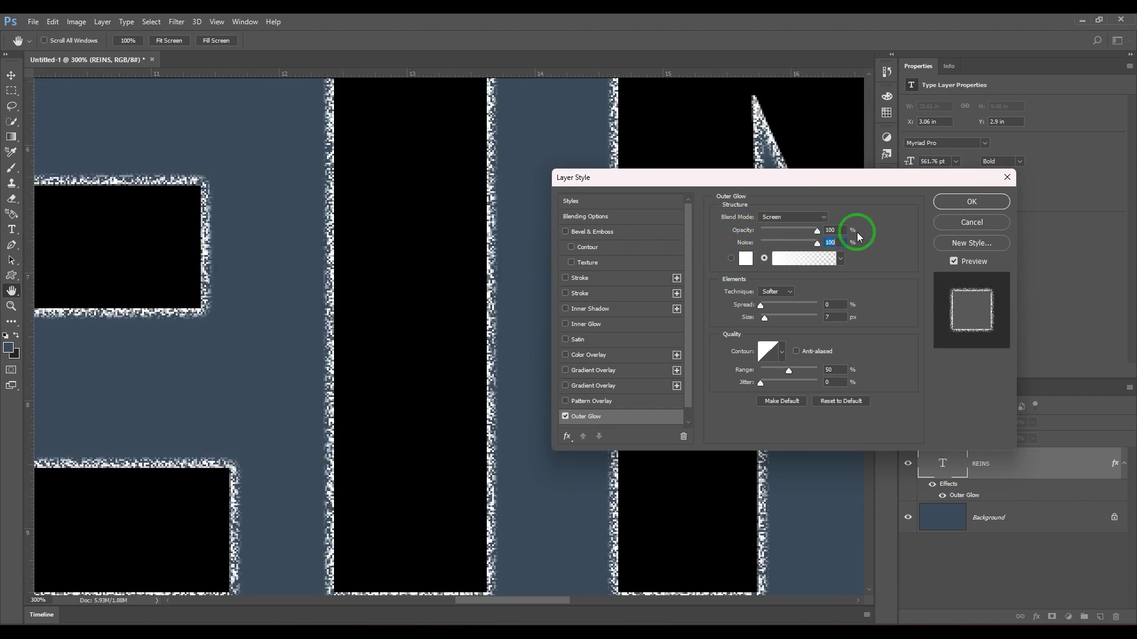
key(ctrl+minus)
key(ctrl+minus)
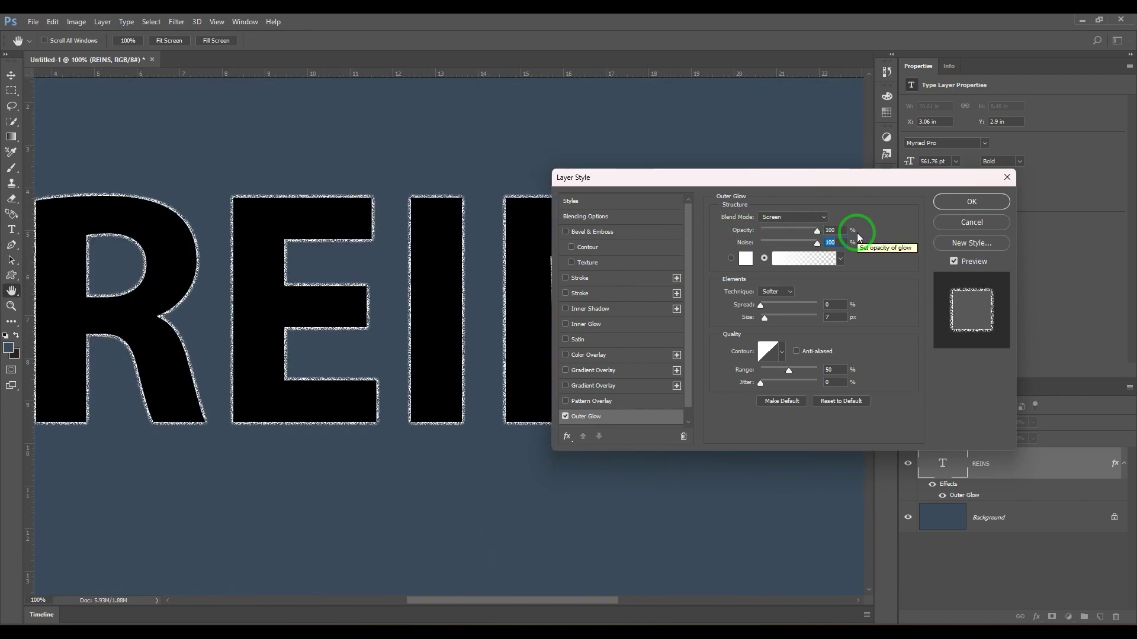
drag(857, 233, 733, 260)
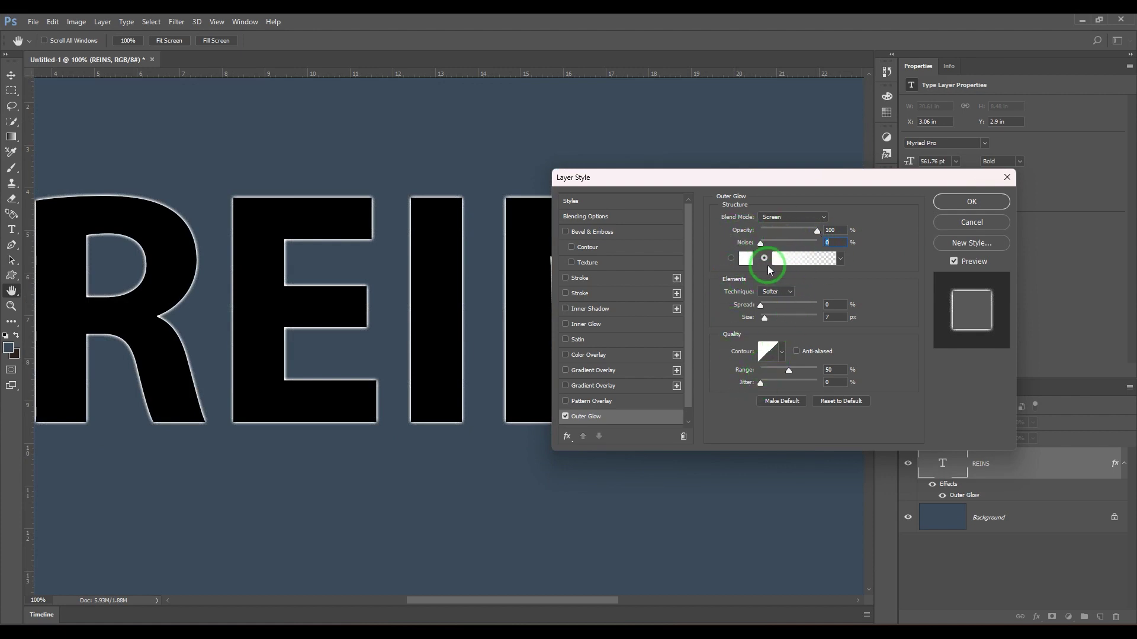
Step: Test glow spread at 100%, return it to 0%, and widen the glow to 27 px
click(761, 306)
drag(761, 307, 859, 304)
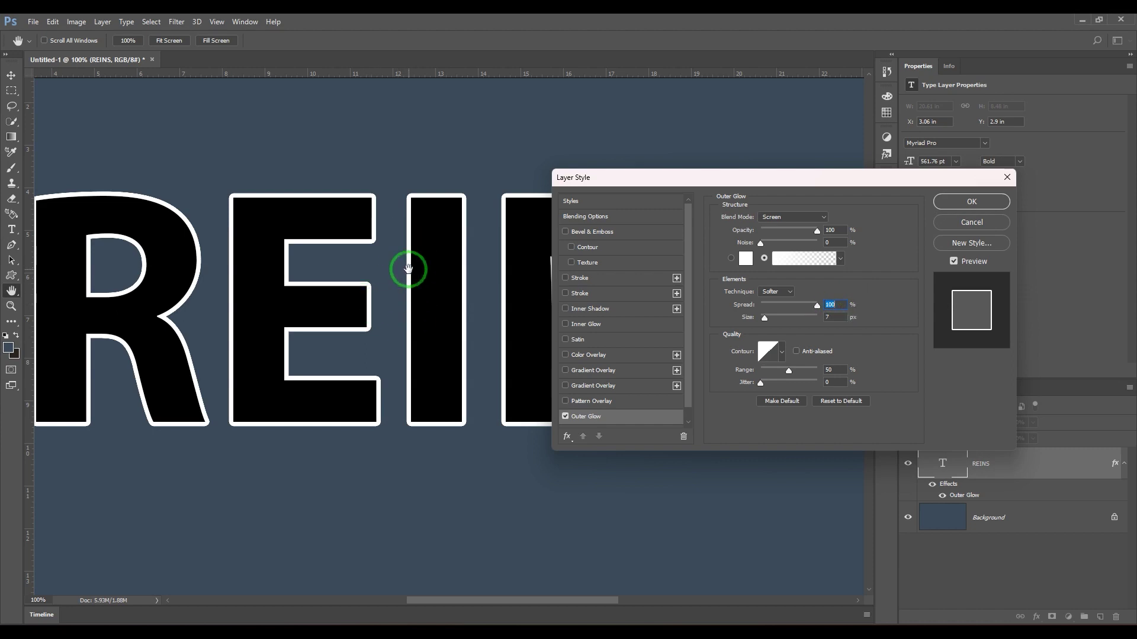
drag(809, 306, 770, 319)
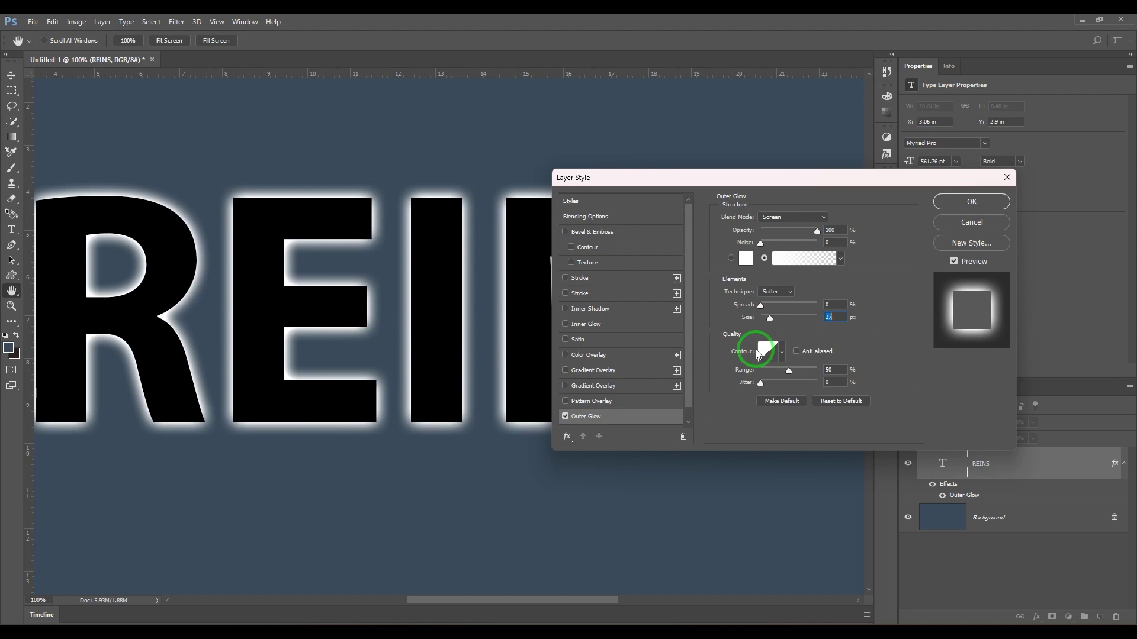
drag(761, 306, 705, 302)
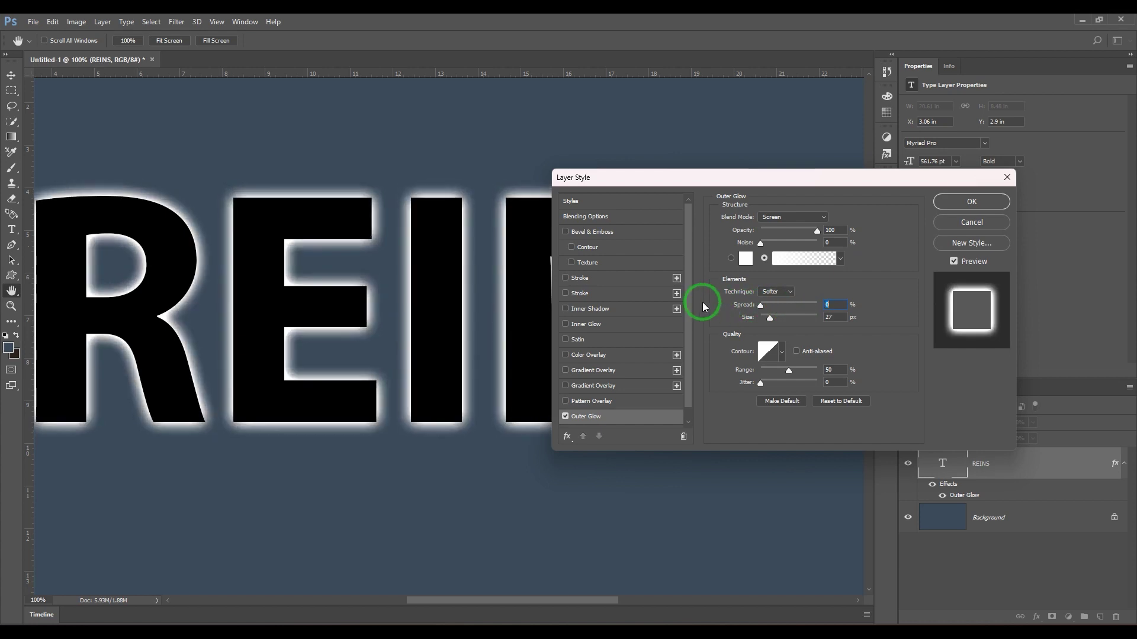
Step: Compare Precise and Softer glow techniques while trying spread values of 100%, 50% and 39%
click(776, 291)
click(777, 307)
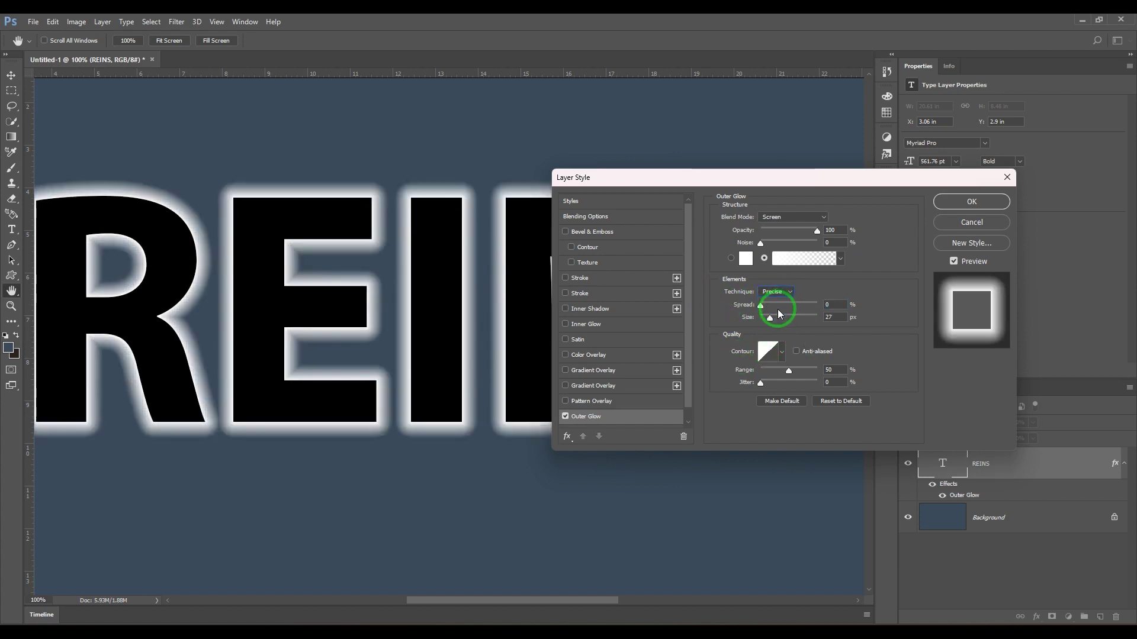
drag(761, 306, 668, 322)
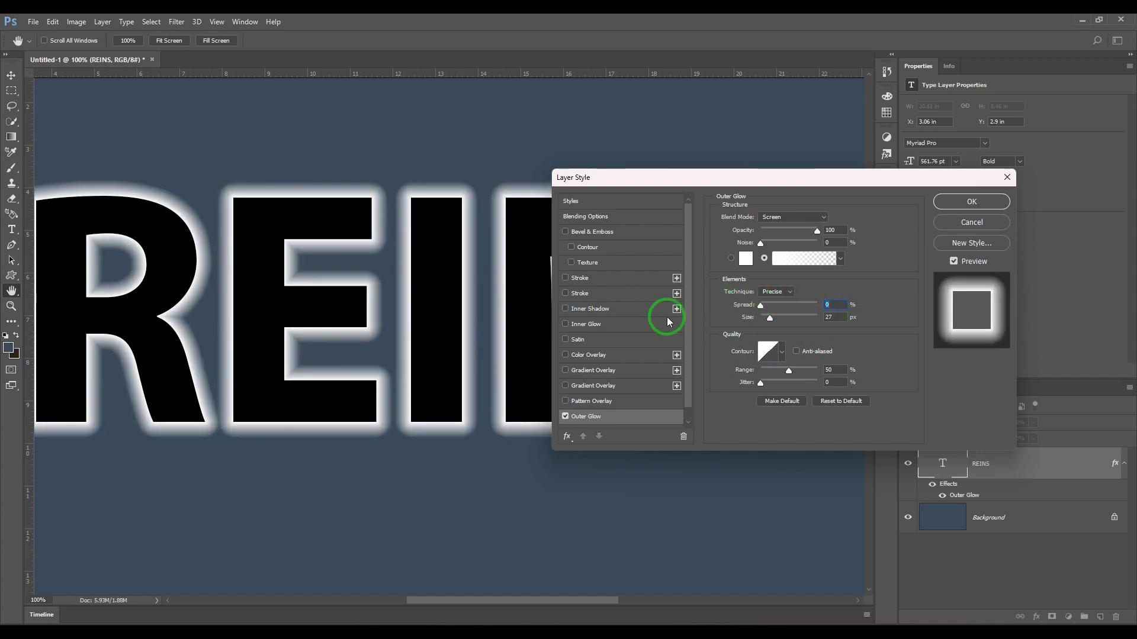
click(775, 292)
click(774, 299)
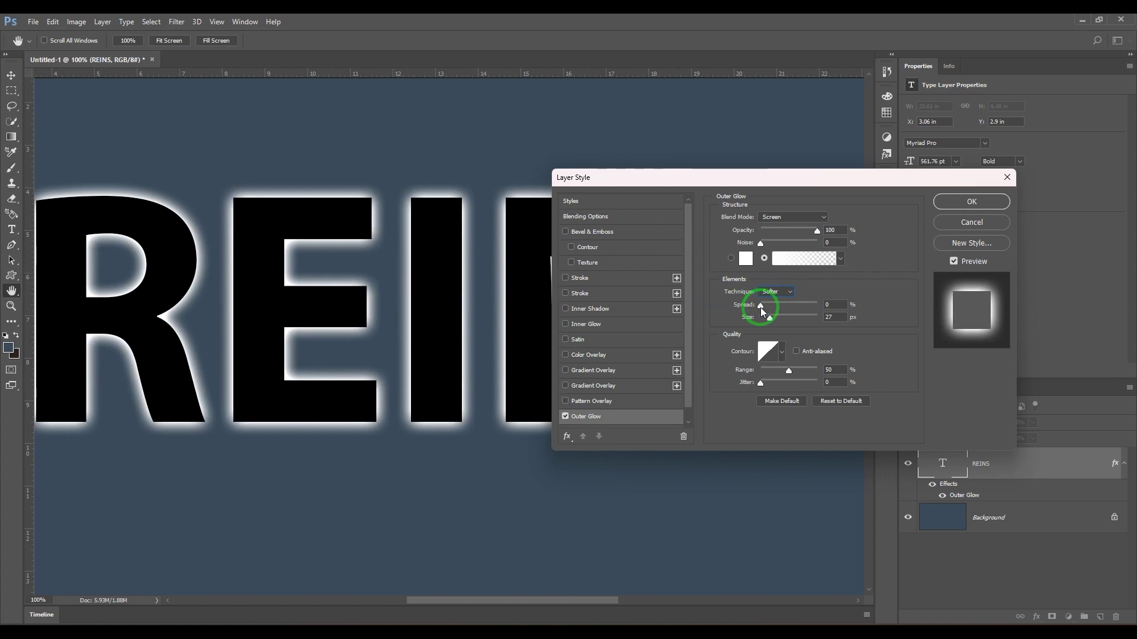
drag(760, 307, 788, 307)
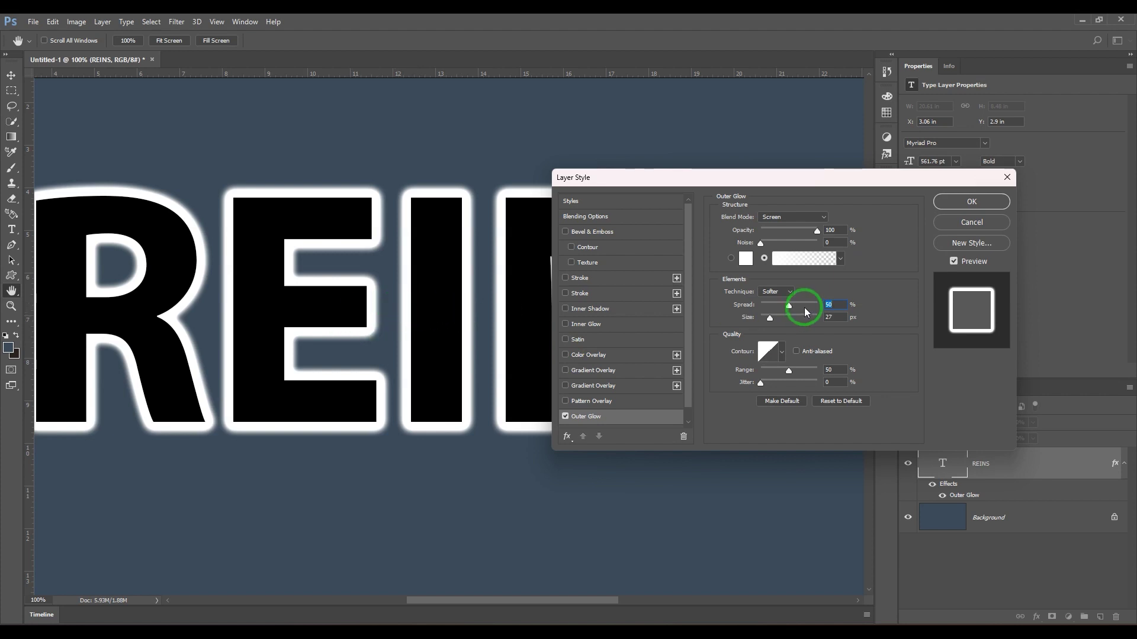
mouse_move(789, 306)
mouse_down()
mouse_move(752, 308)
mouse_move(783, 305)
mouse_up()
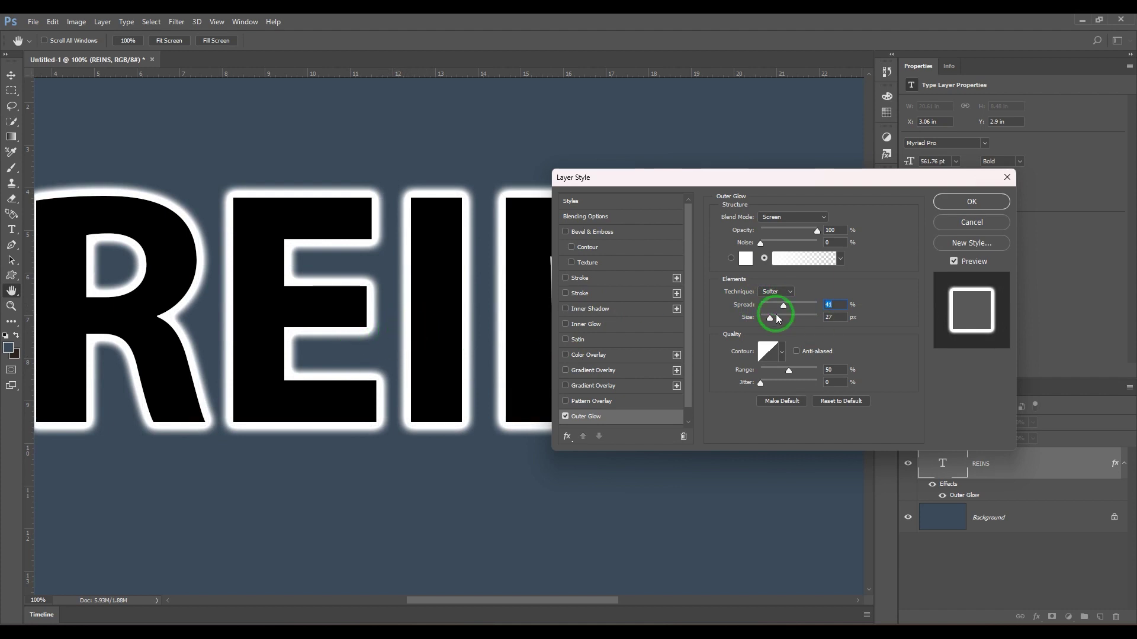
drag(777, 306, 775, 306)
Step: Settle on Softer technique with 0% spread and a 29 px glow size
click(776, 292)
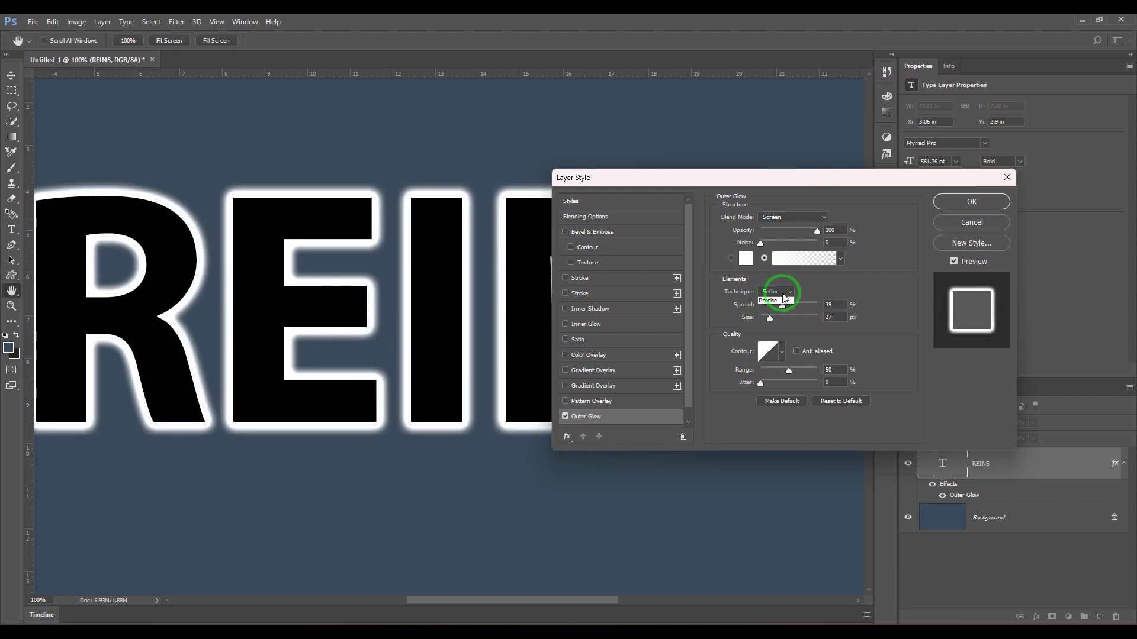
click(769, 309)
mouse_move(781, 306)
mouse_down()
mouse_move(736, 310)
mouse_move(779, 318)
mouse_move(756, 318)
mouse_move(771, 324)
mouse_move(761, 307)
mouse_move(807, 299)
mouse_move(768, 318)
mouse_up()
click(770, 318)
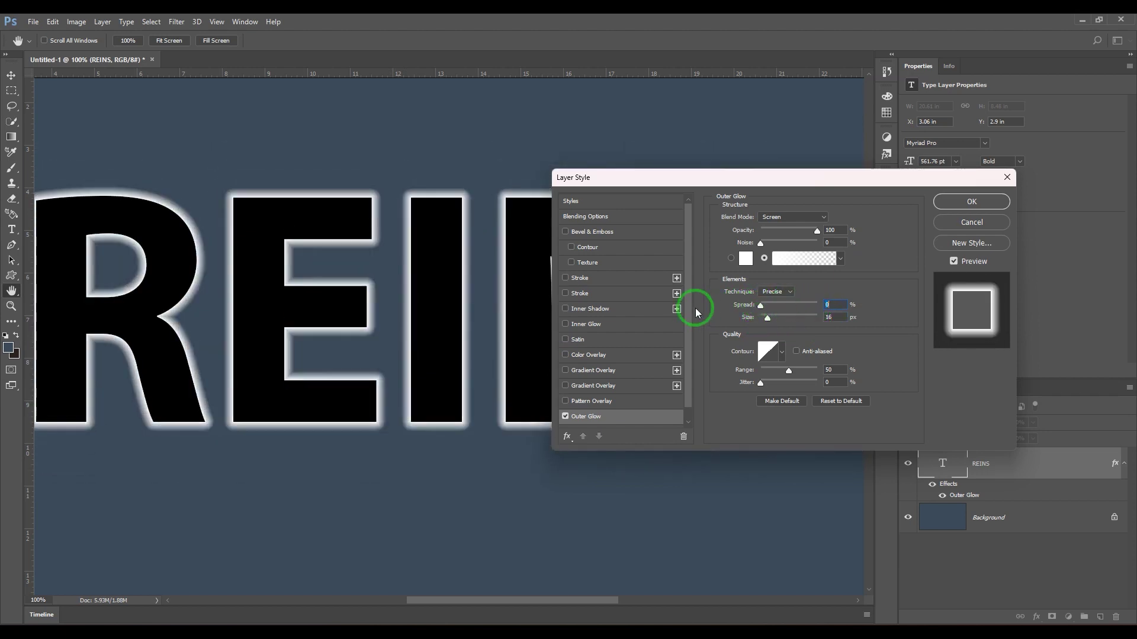
click(784, 294)
click(777, 308)
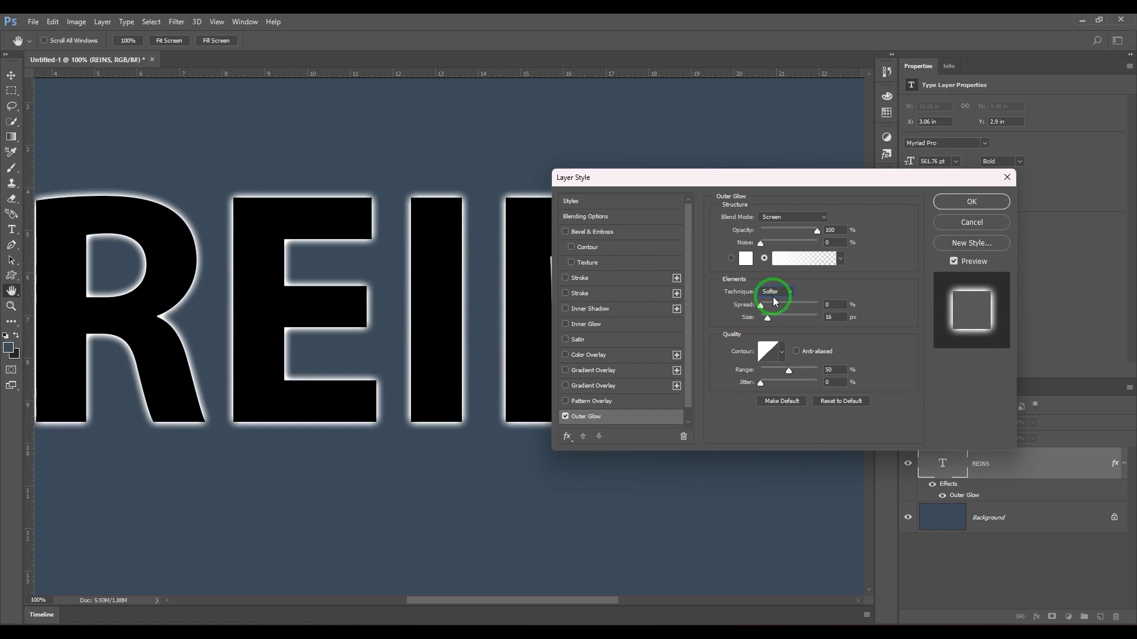
drag(767, 318, 769, 322)
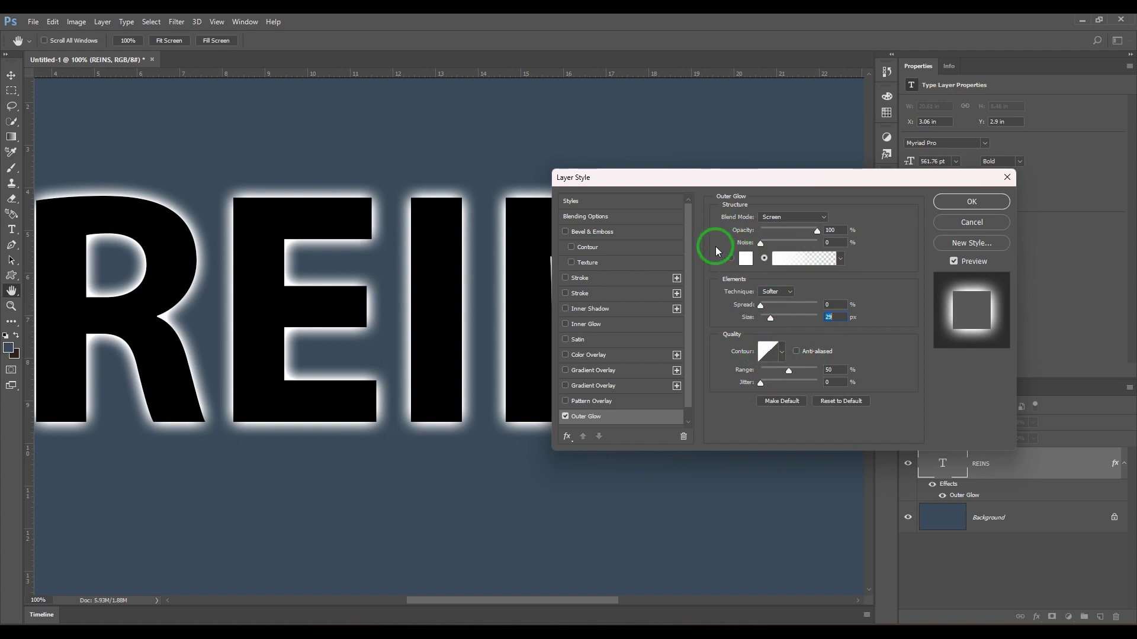
Step: Change the outer glow colour from red ee1111 to yellow eedc11 in the Color Picker
click(744, 259)
drag(588, 275, 611, 286)
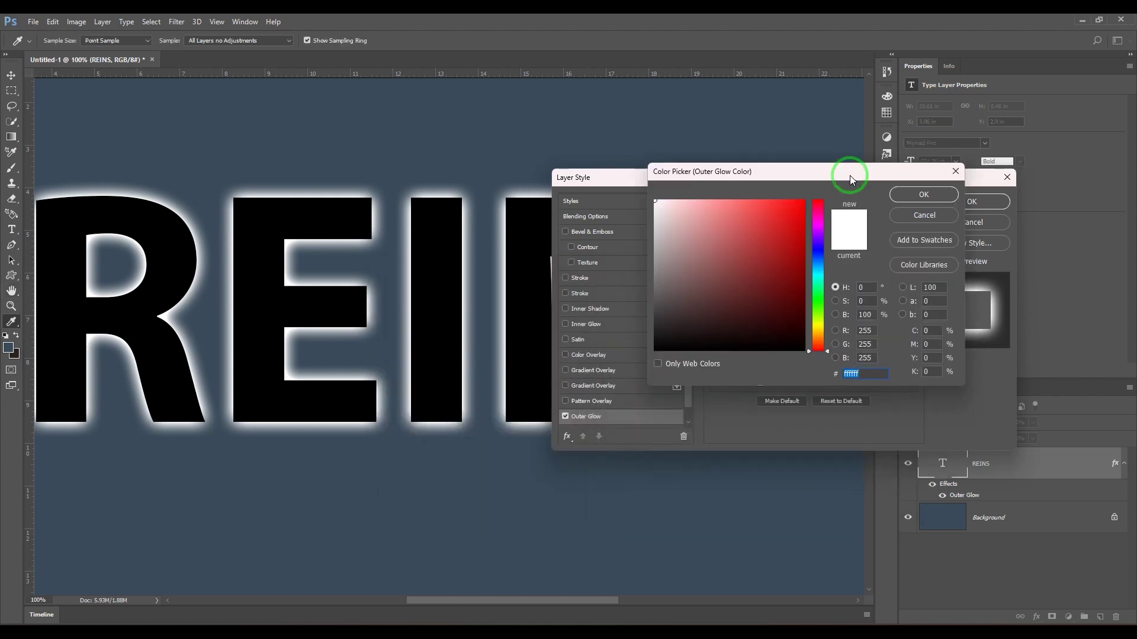
click(794, 210)
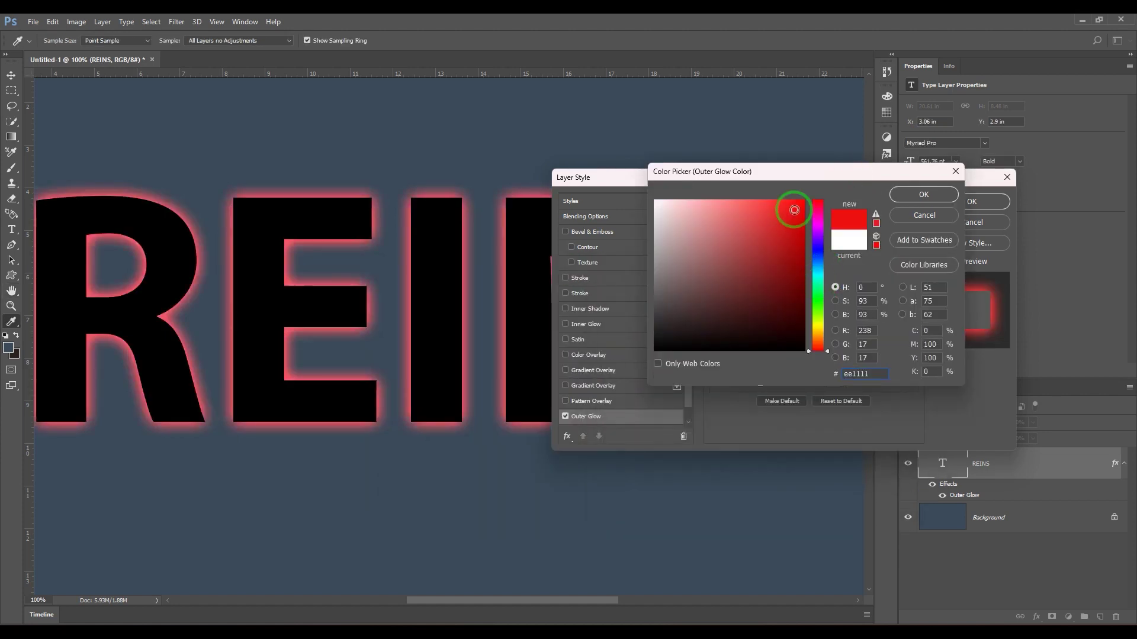
click(821, 328)
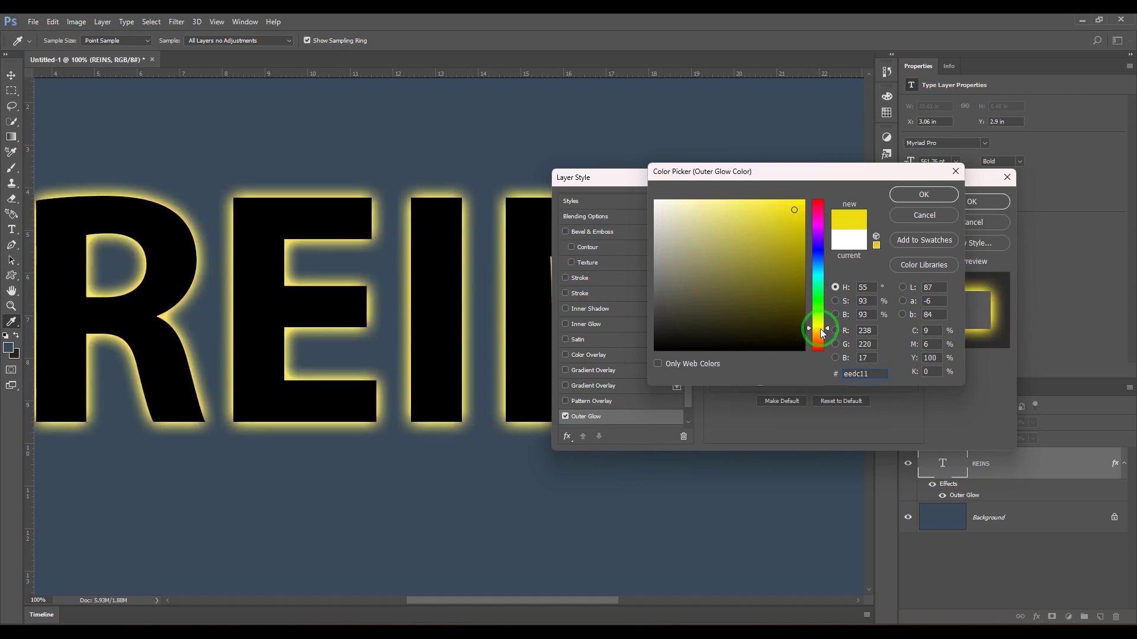
click(821, 332)
click(819, 328)
click(907, 193)
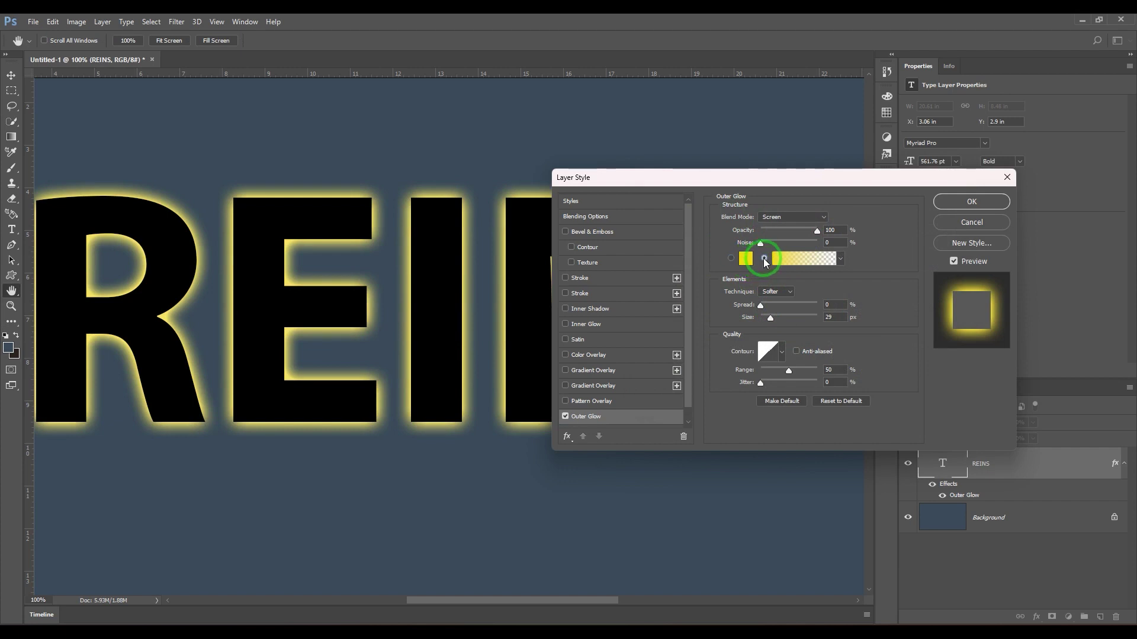
Step: Apply the Pink gradient preset and set its left stop to bright cyan 00baff
click(783, 256)
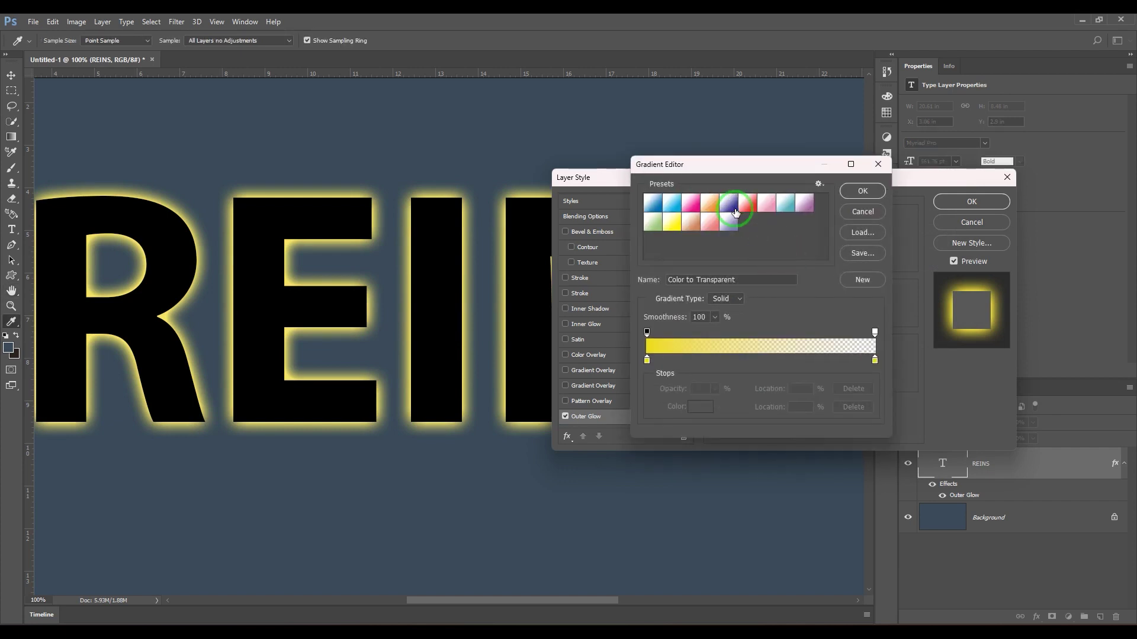
click(731, 204)
click(759, 207)
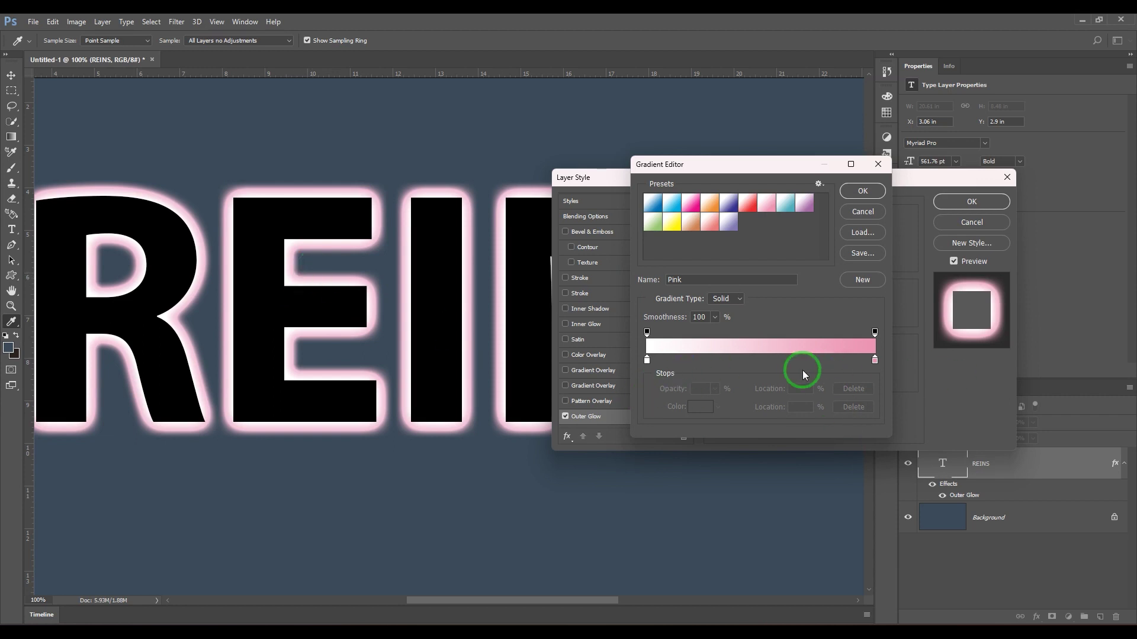
click(646, 359)
click(699, 406)
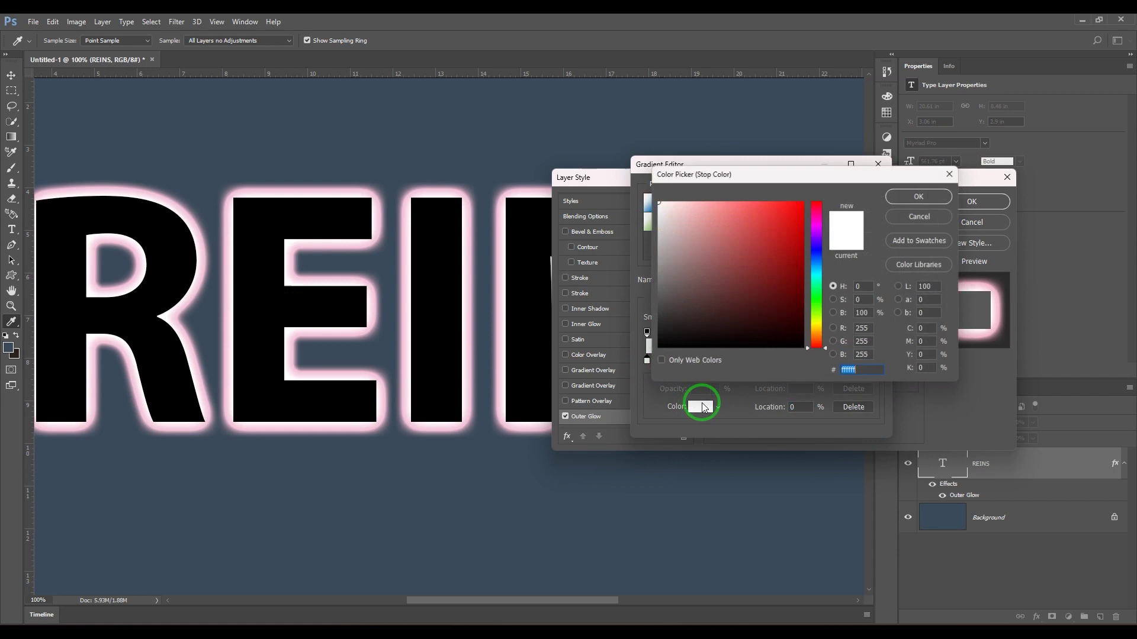
mouse_move(821, 274)
mouse_down()
mouse_move(819, 202)
mouse_move(820, 269)
mouse_up()
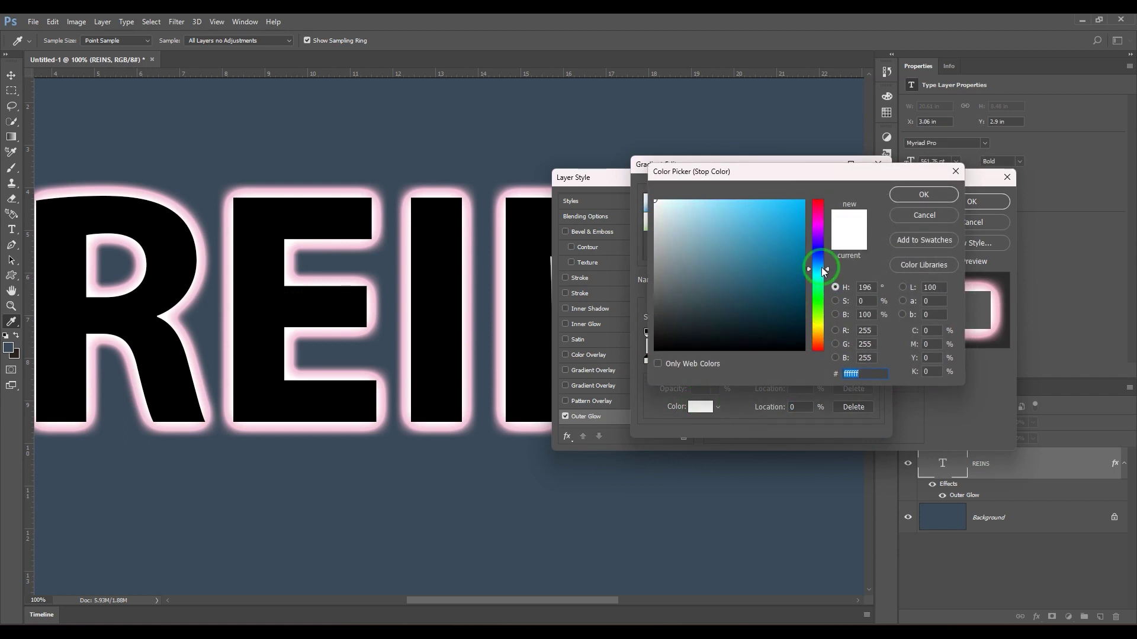
click(805, 201)
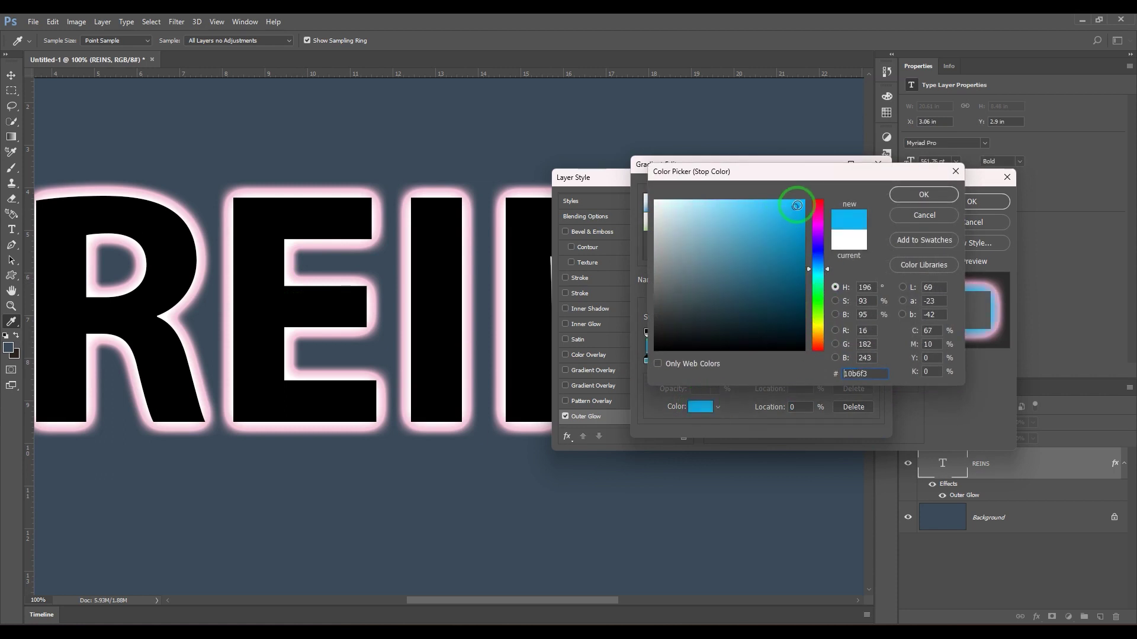
click(927, 196)
Step: Set the gradient's right colour stop to saturated violet 4809fb
click(707, 413)
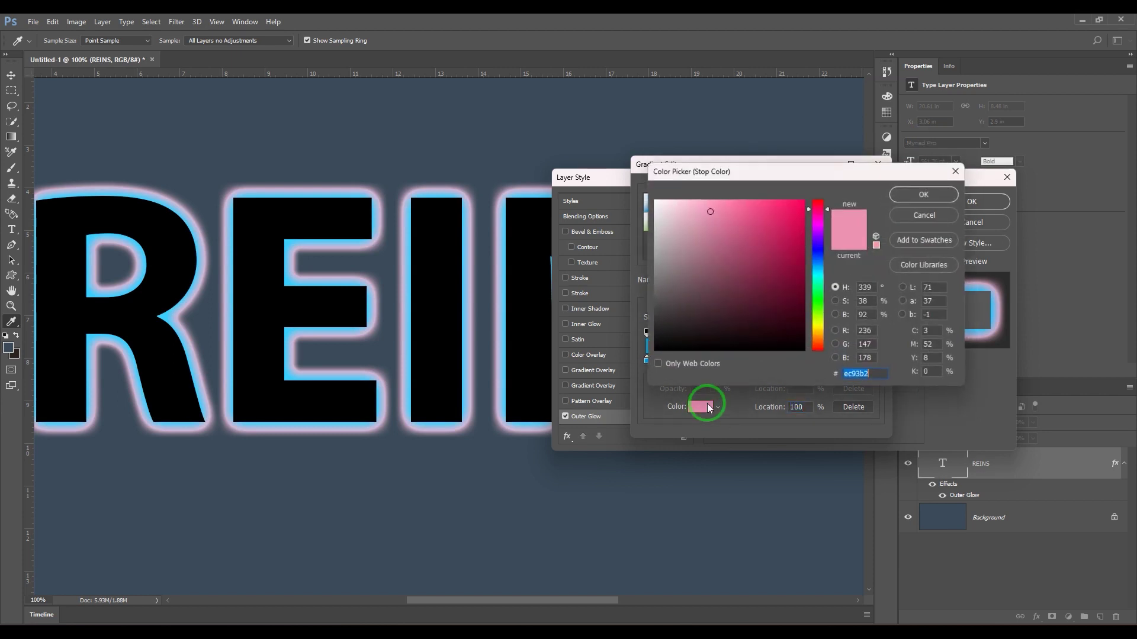
click(817, 244)
click(805, 200)
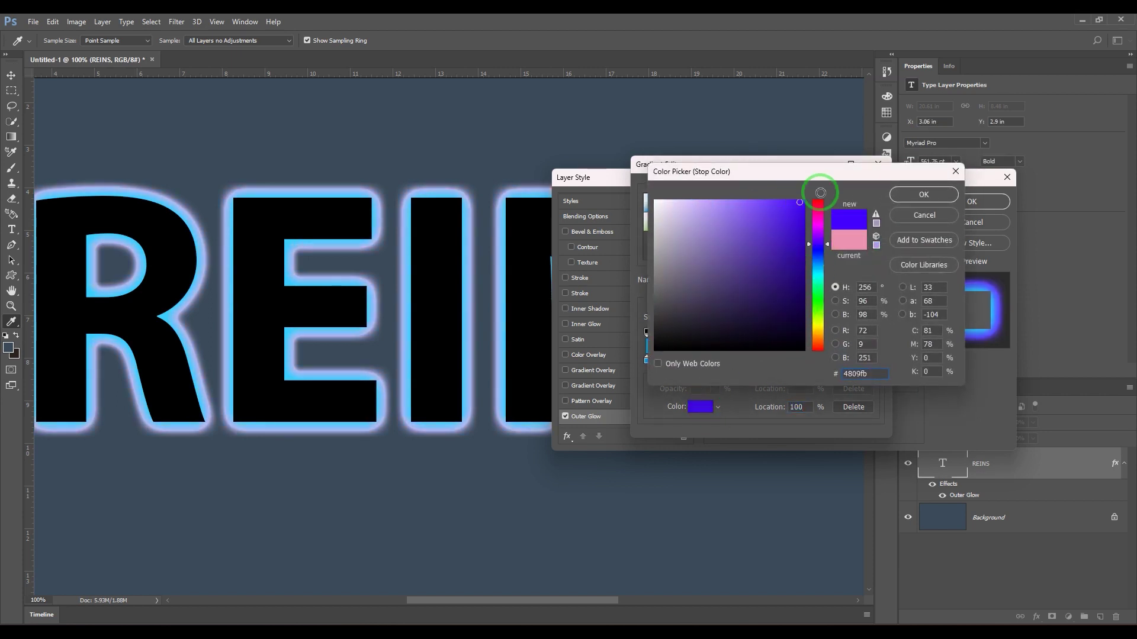
click(903, 192)
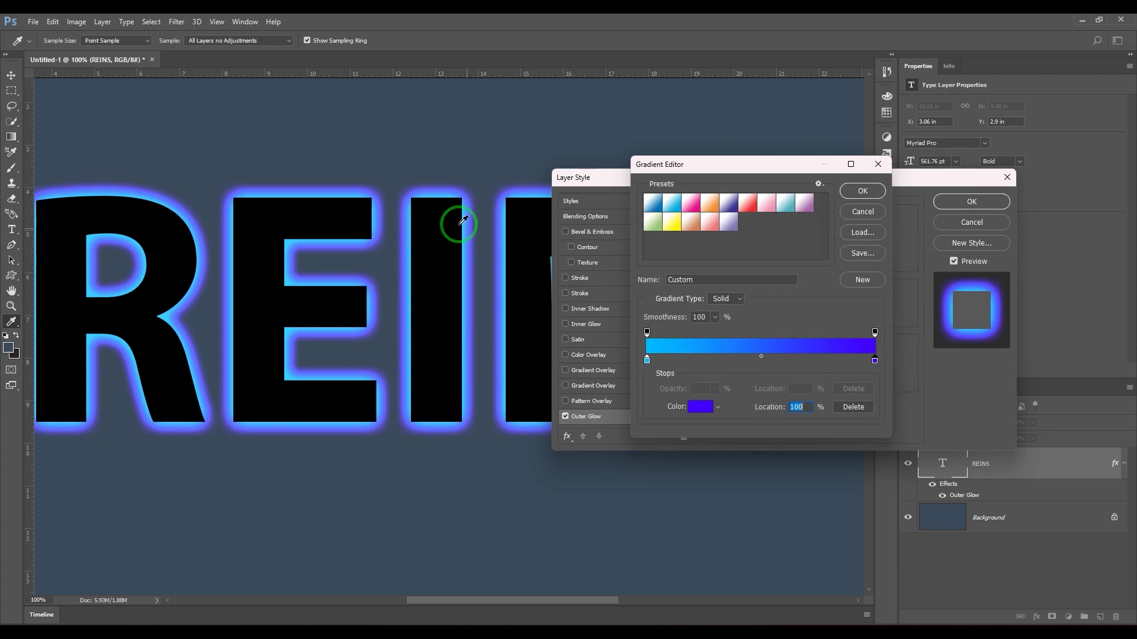
Step: Accept the cyan-to-violet gradient and toggle the glow blend mode Normal, then back to Screen
click(858, 192)
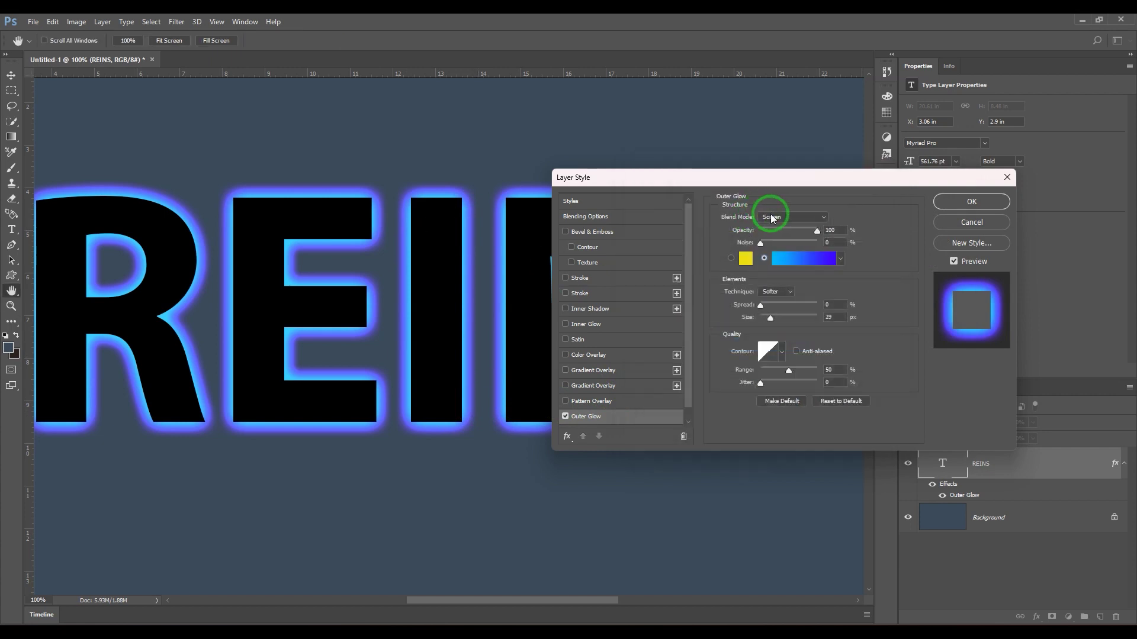
click(770, 216)
click(772, 225)
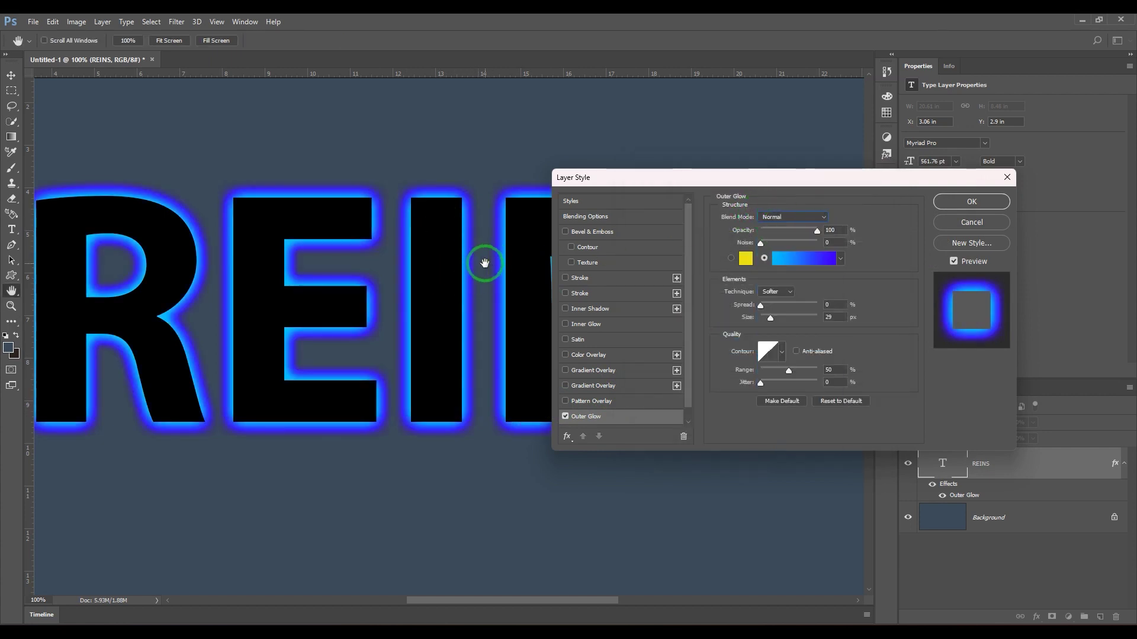
click(782, 219)
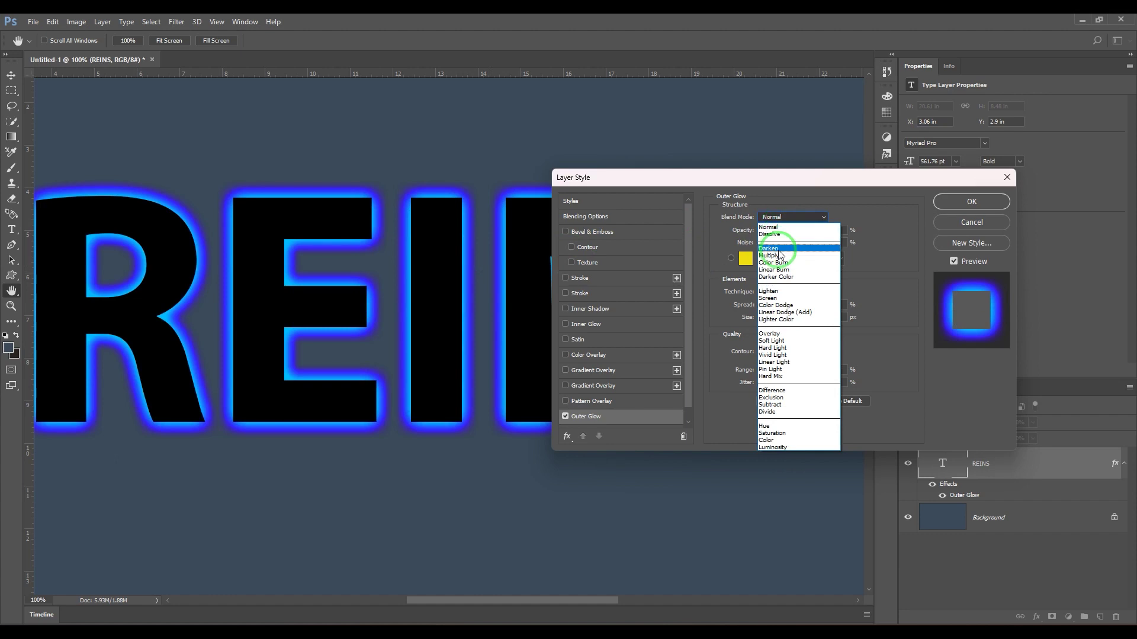
click(781, 295)
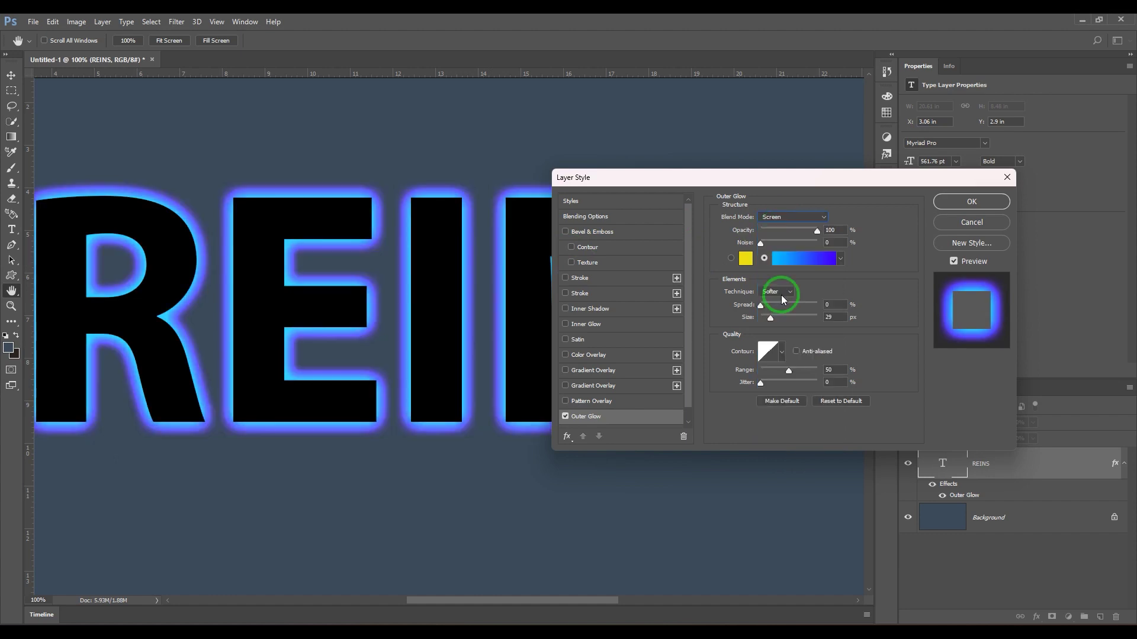
Step: Set the gradient's right opacity stop to 0% so the violet end is transparent
click(842, 261)
click(872, 249)
click(814, 260)
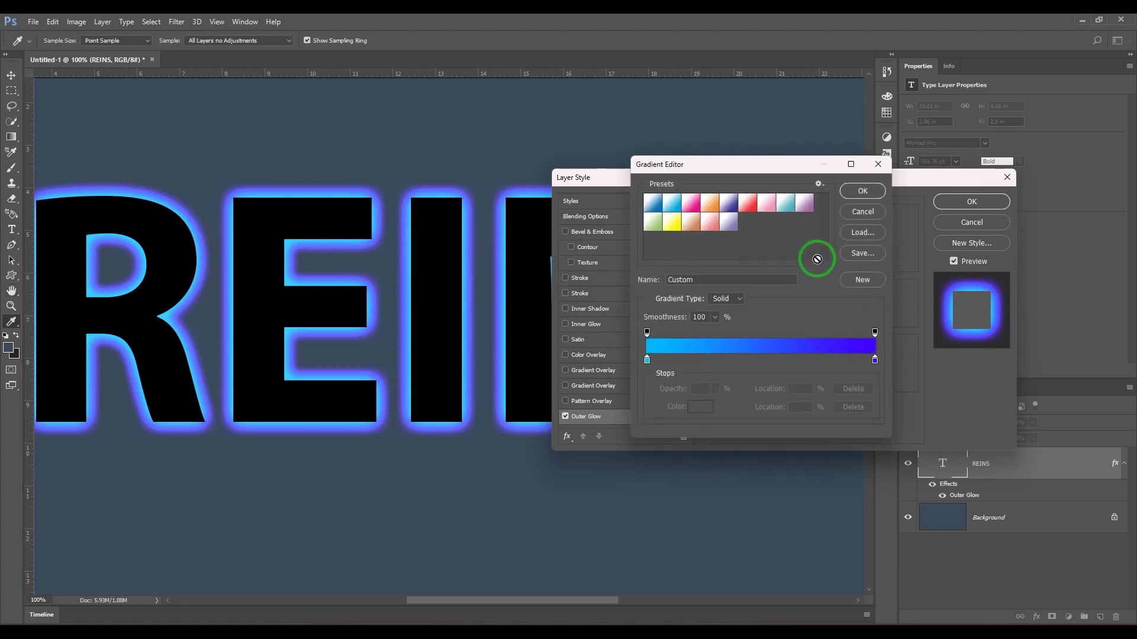
click(647, 331)
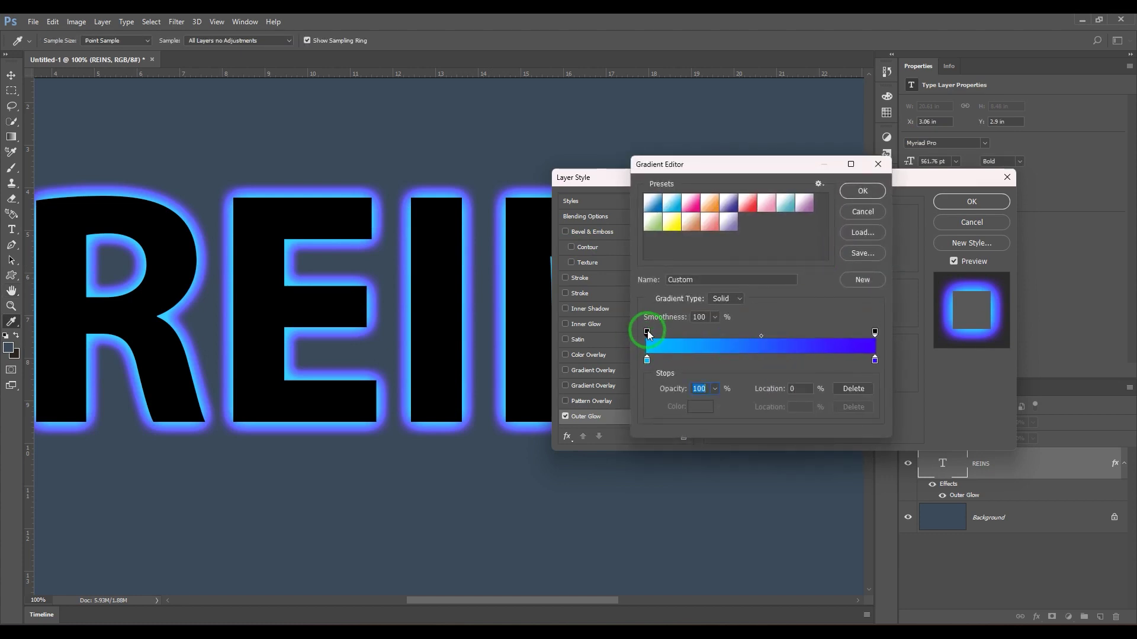
click(874, 332)
click(715, 389)
drag(718, 403, 648, 405)
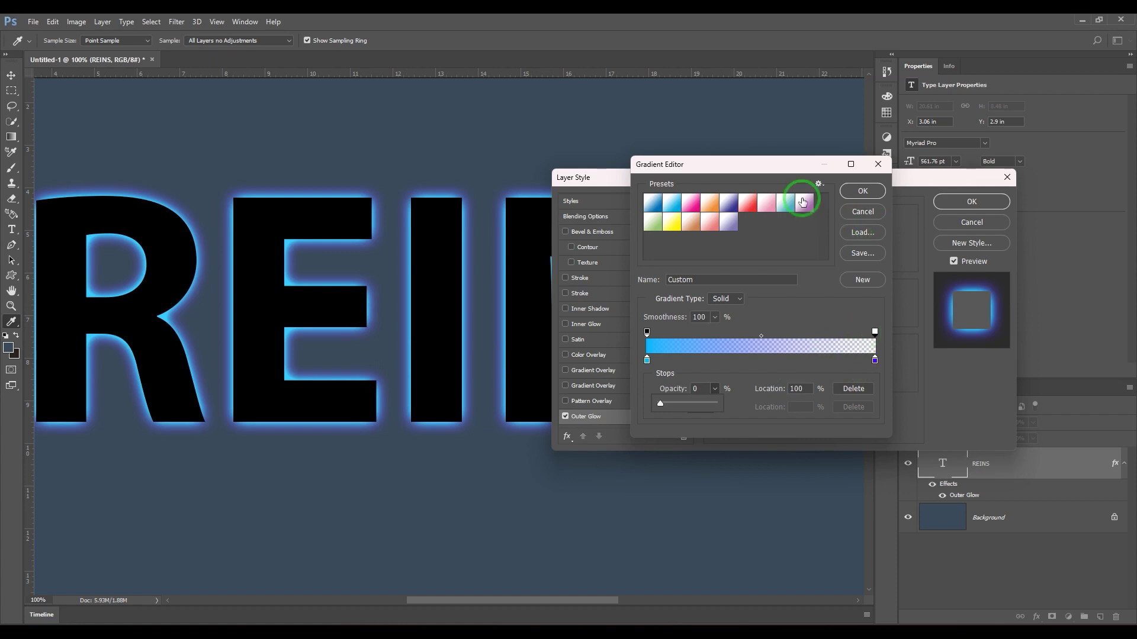
Step: Switch the glow gradient to Noise type and randomize until a blue, cyan and pink mix appears
click(738, 298)
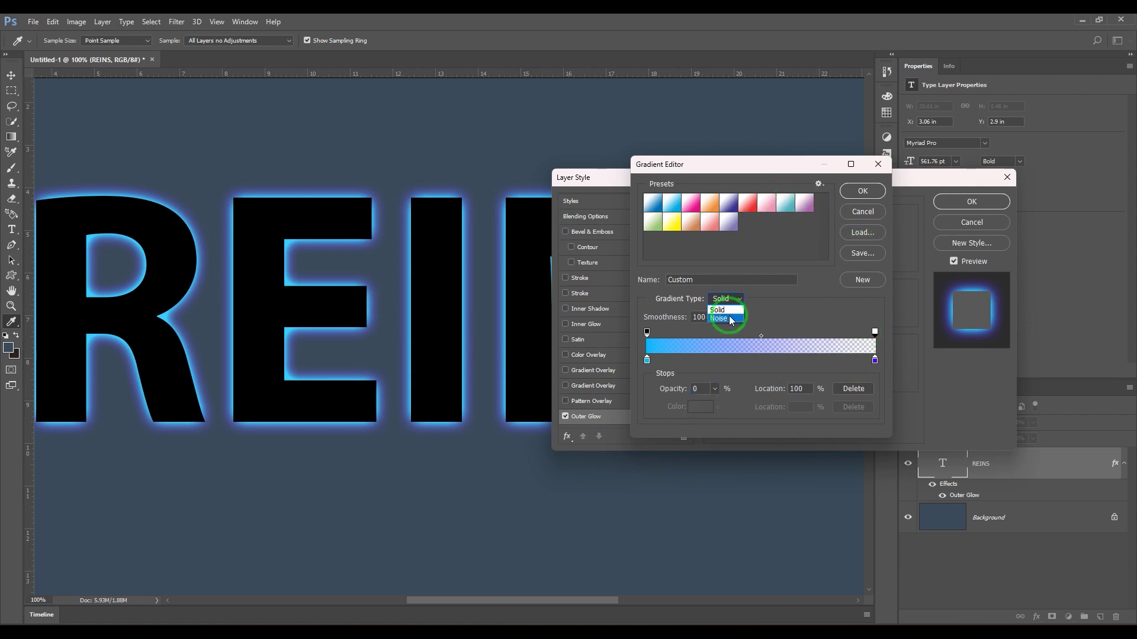
click(730, 319)
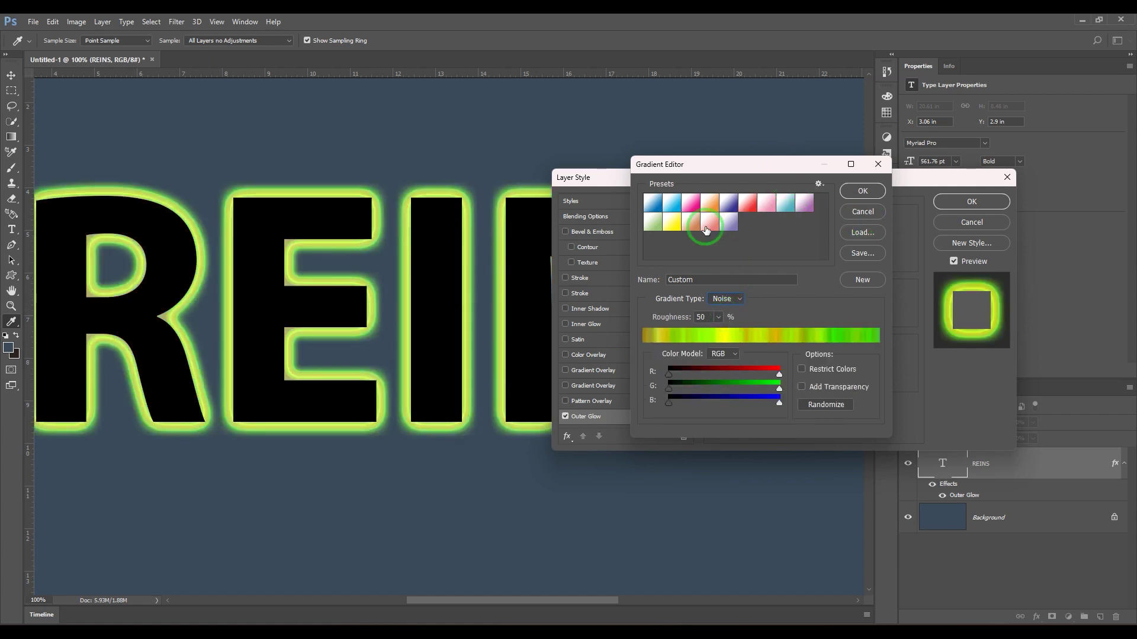
click(827, 408)
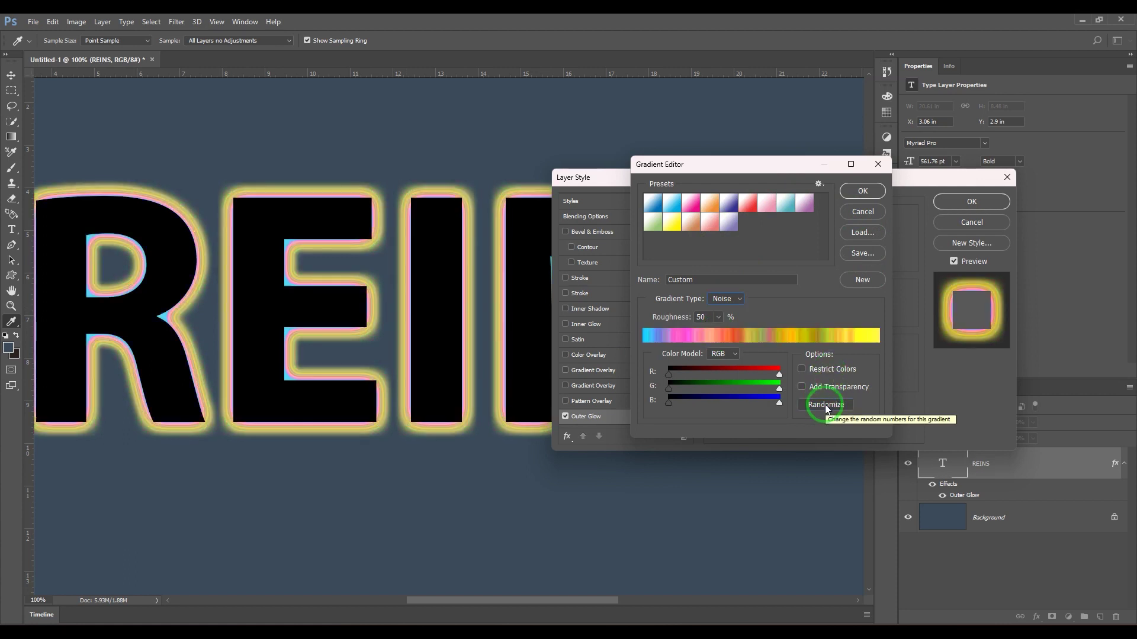
click(826, 407)
click(826, 407)
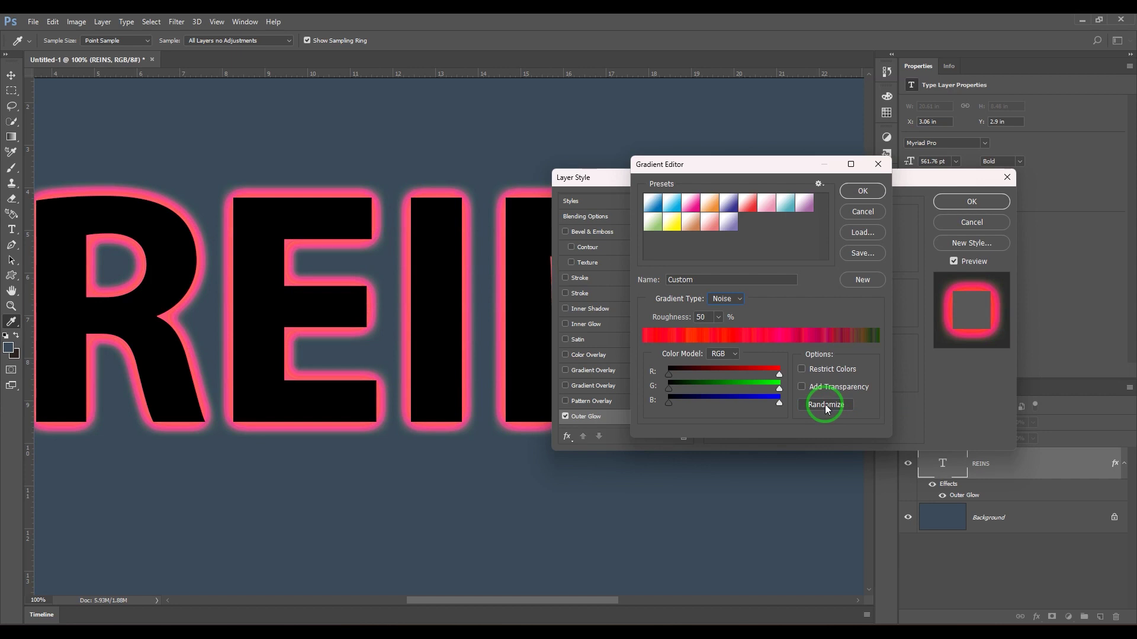
click(826, 404)
click(826, 404)
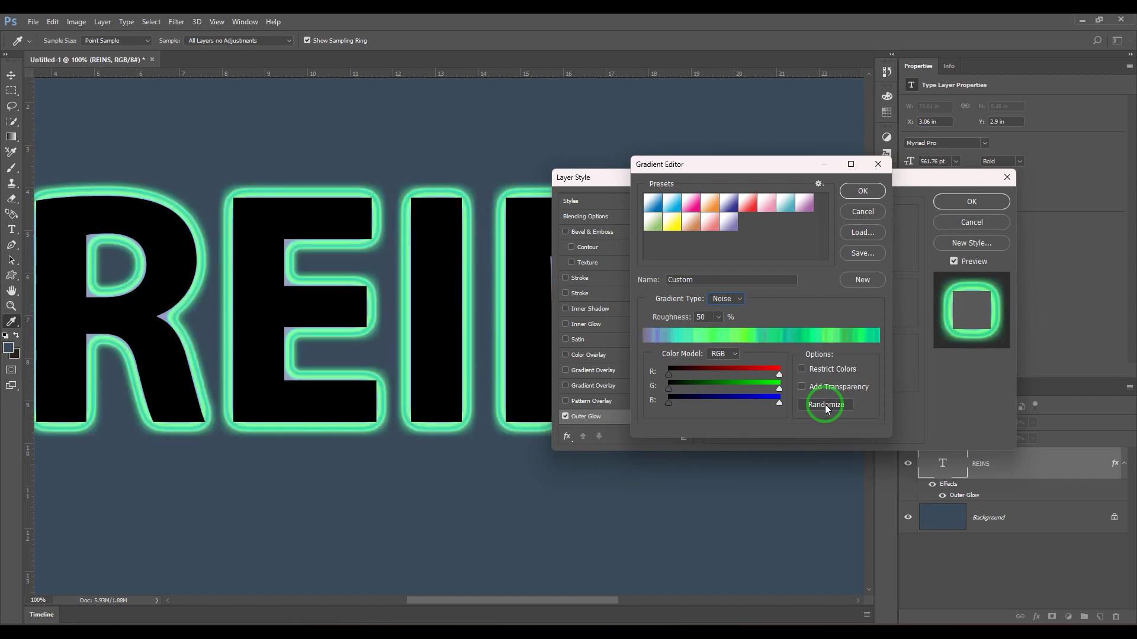
click(825, 404)
click(825, 404)
click(825, 404)
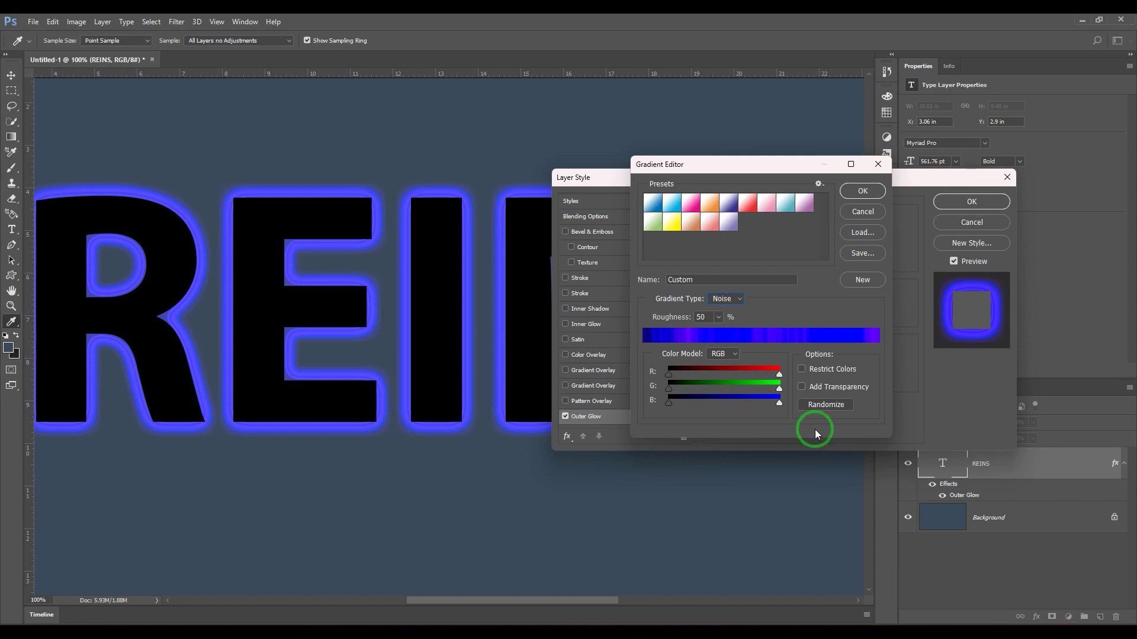
click(835, 406)
click(835, 406)
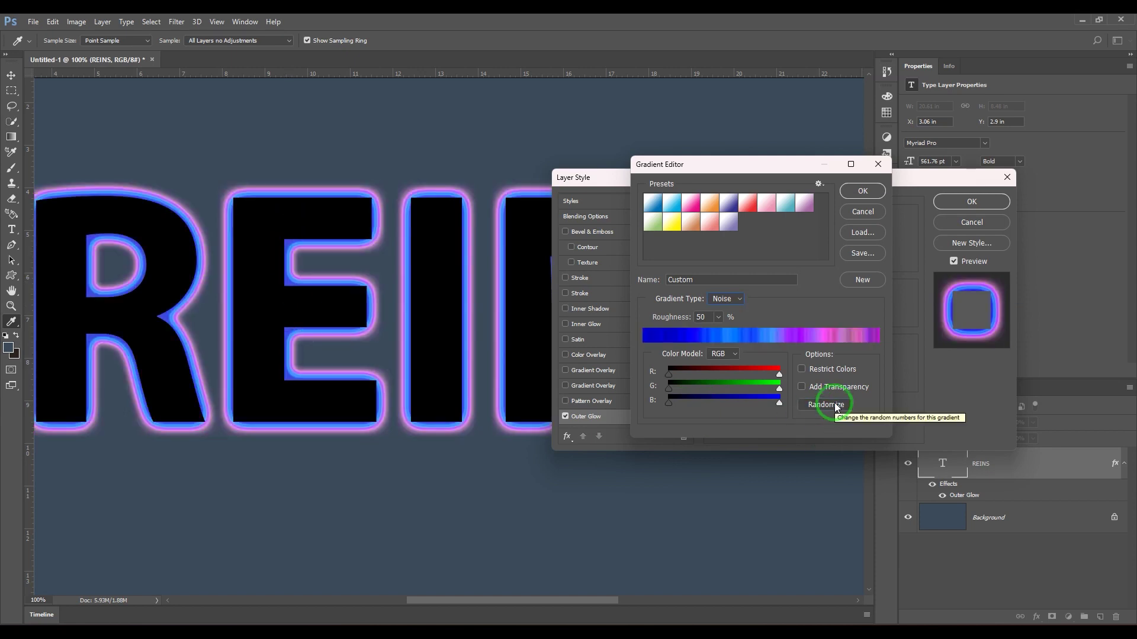
click(835, 406)
click(834, 406)
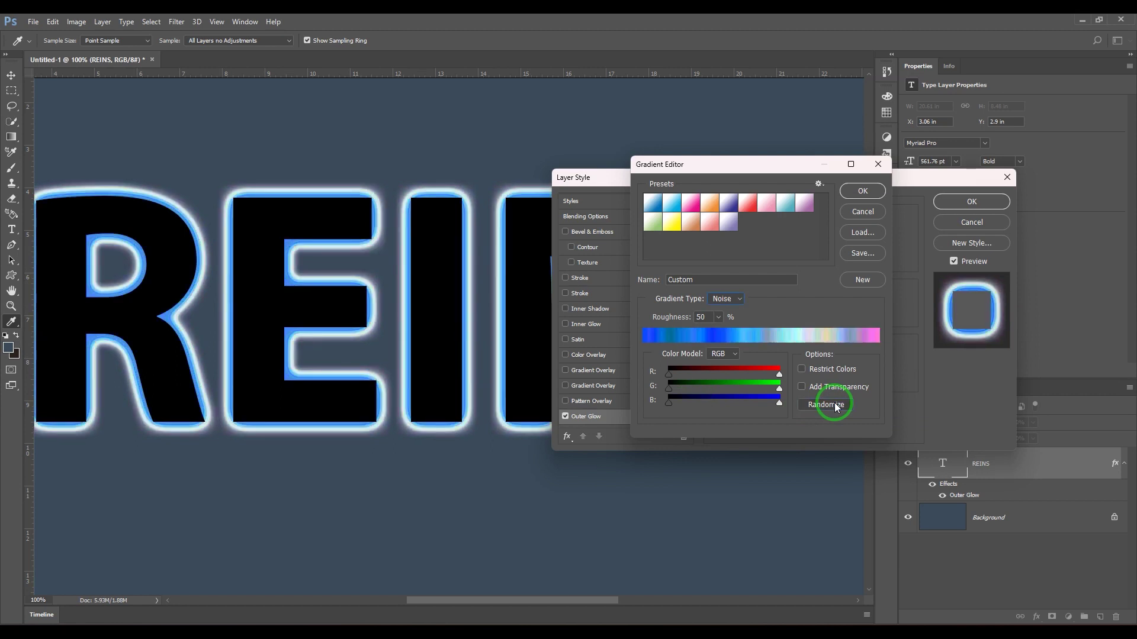
click(857, 194)
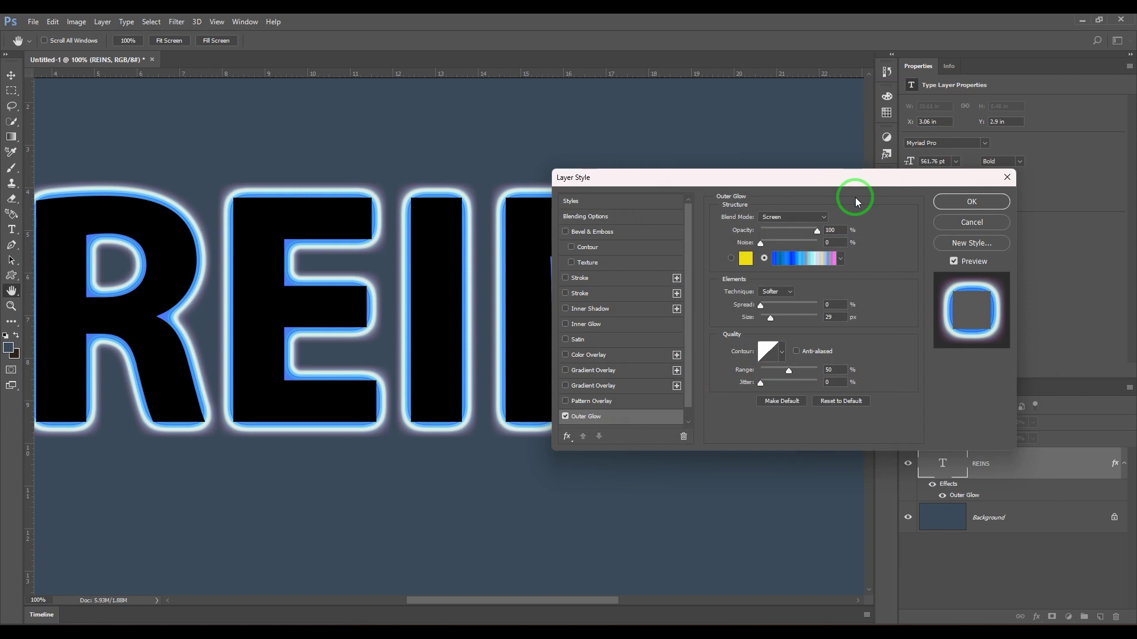
Step: Apply the white-to-orange Orange gradient preset to the glow
click(804, 258)
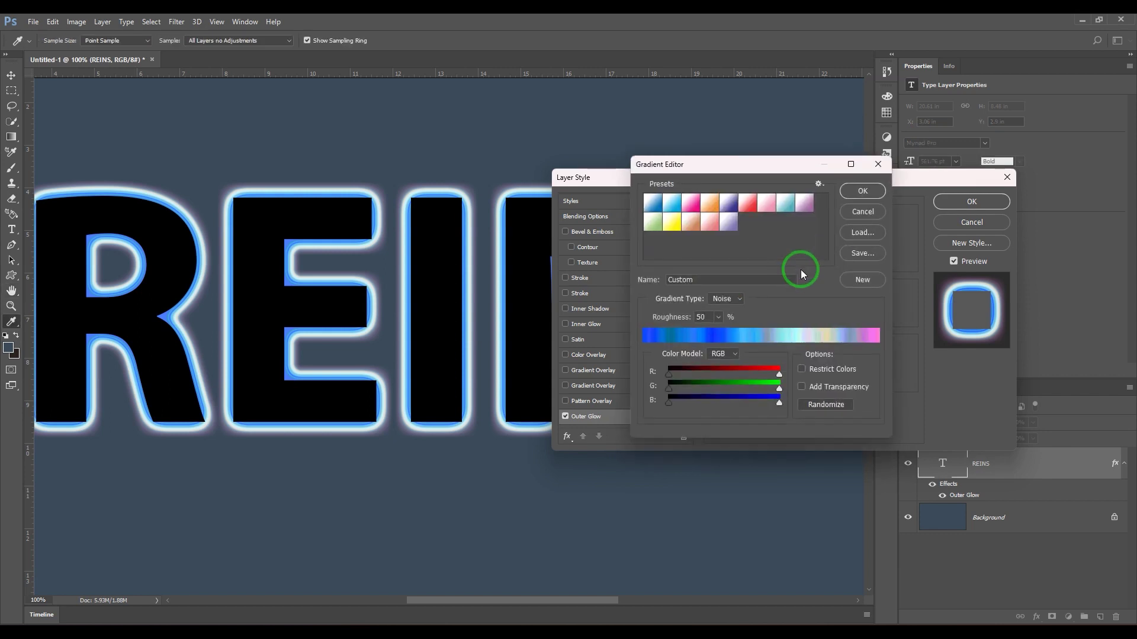
click(710, 207)
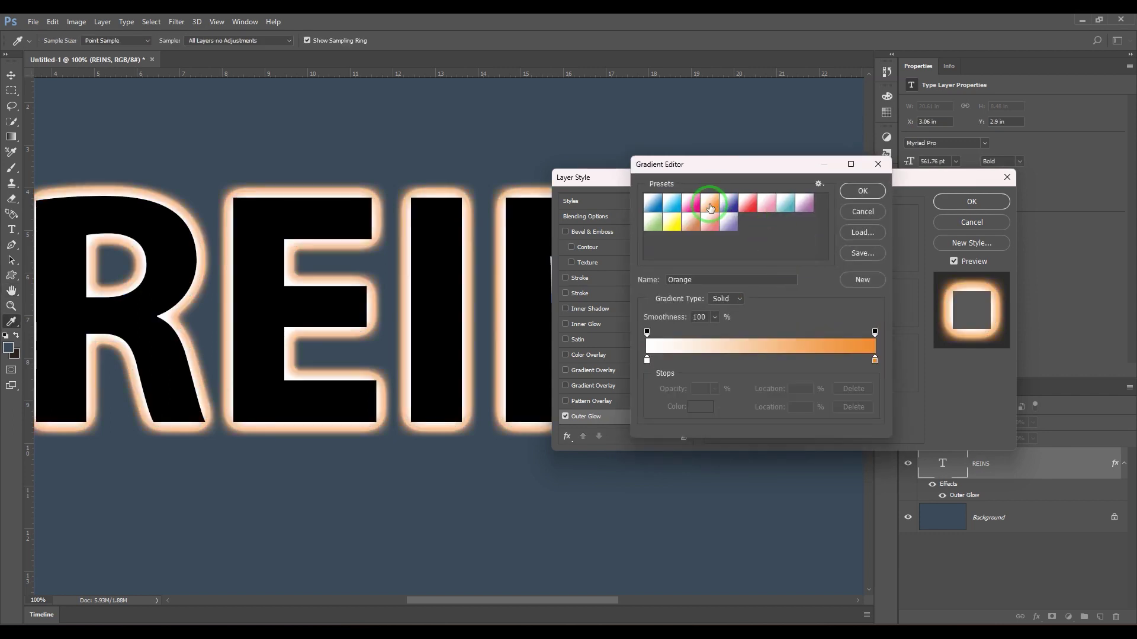
click(868, 195)
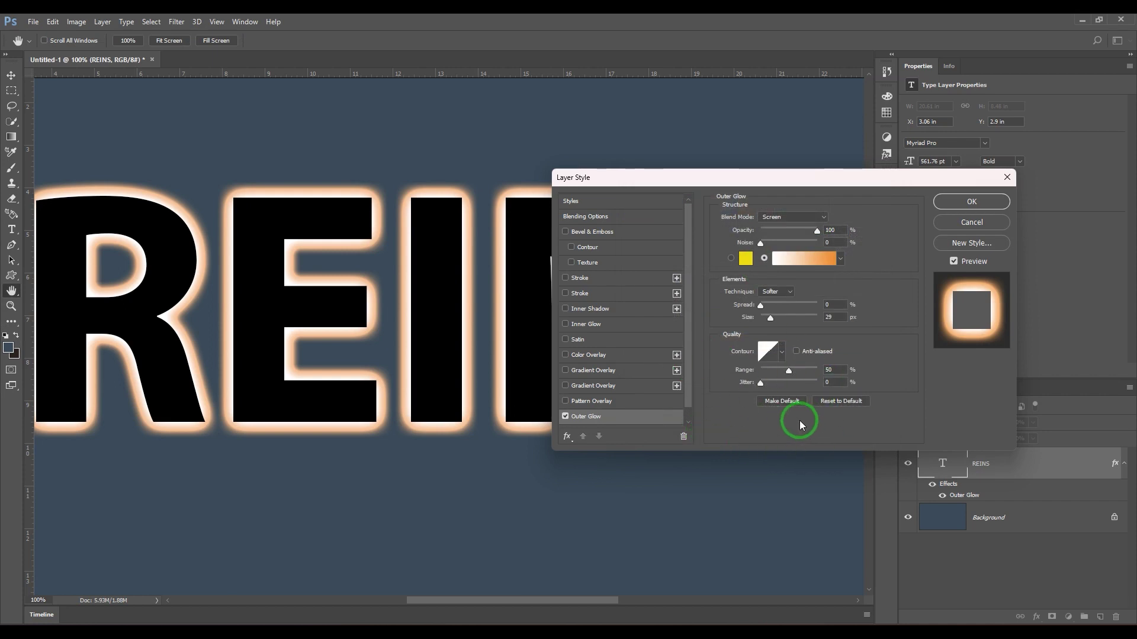
Step: Try several glow contour shapes and settle on Cone for a thin, bright rim
click(781, 353)
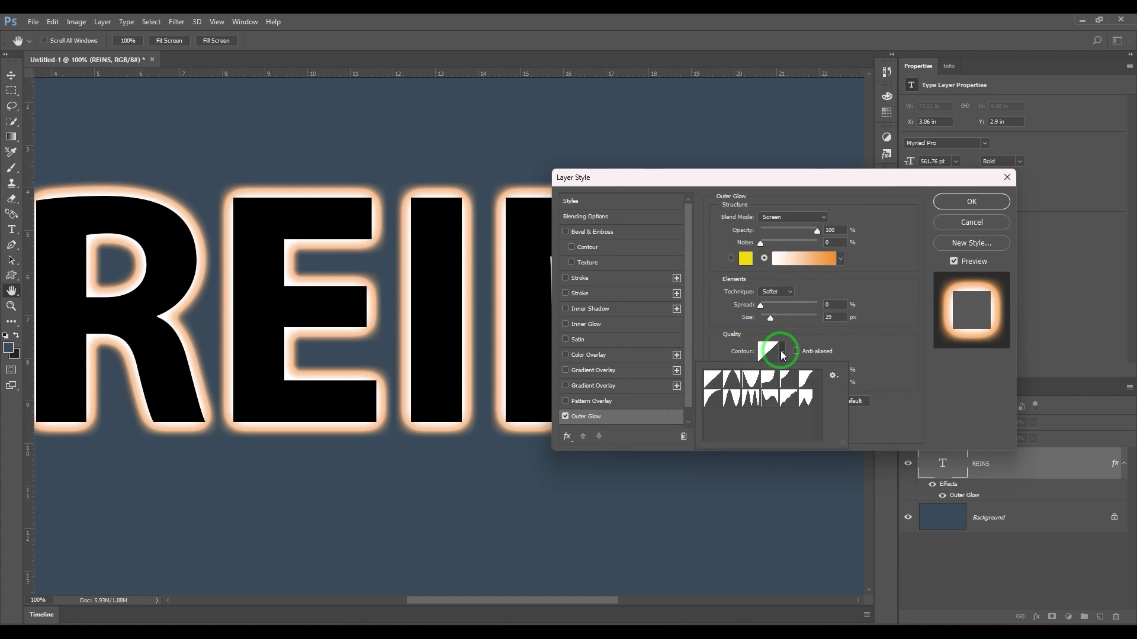
click(713, 379)
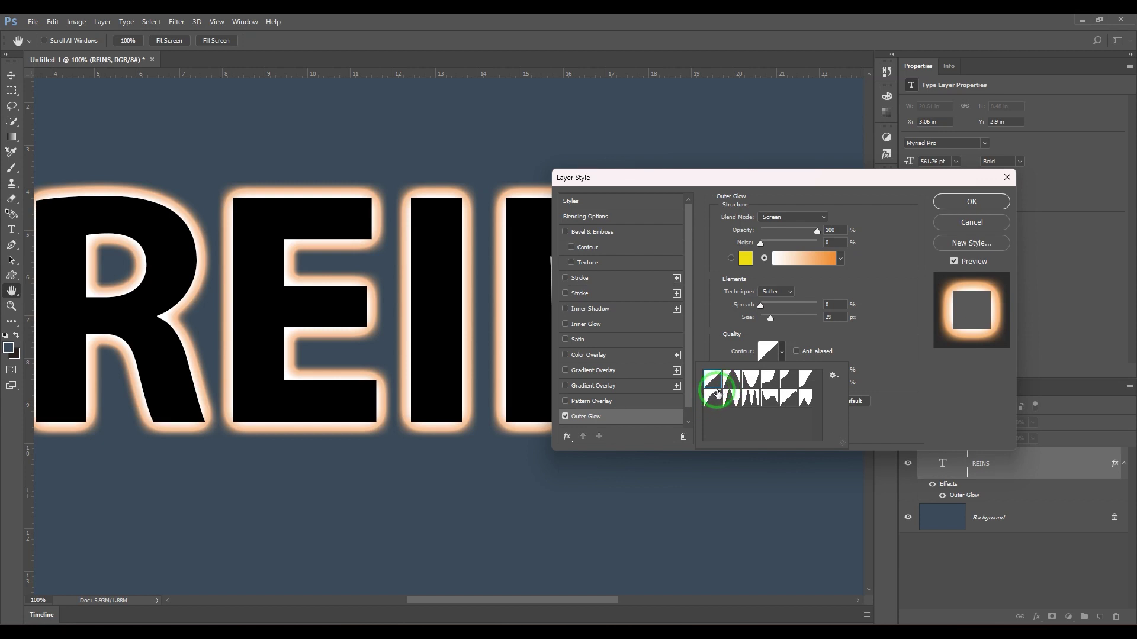
click(714, 400)
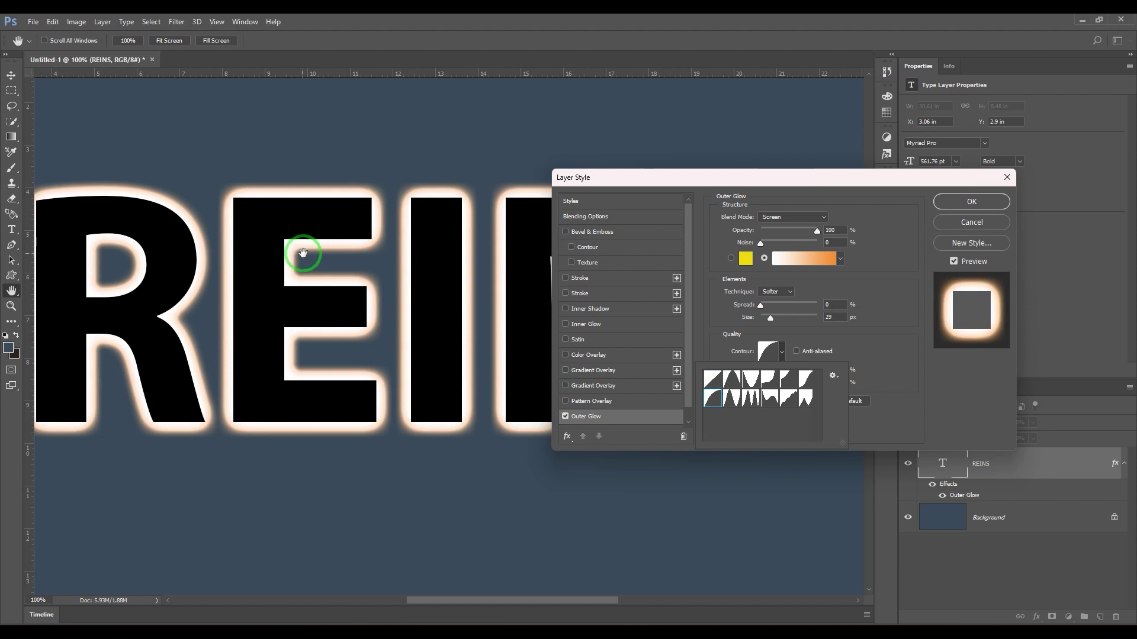
click(714, 379)
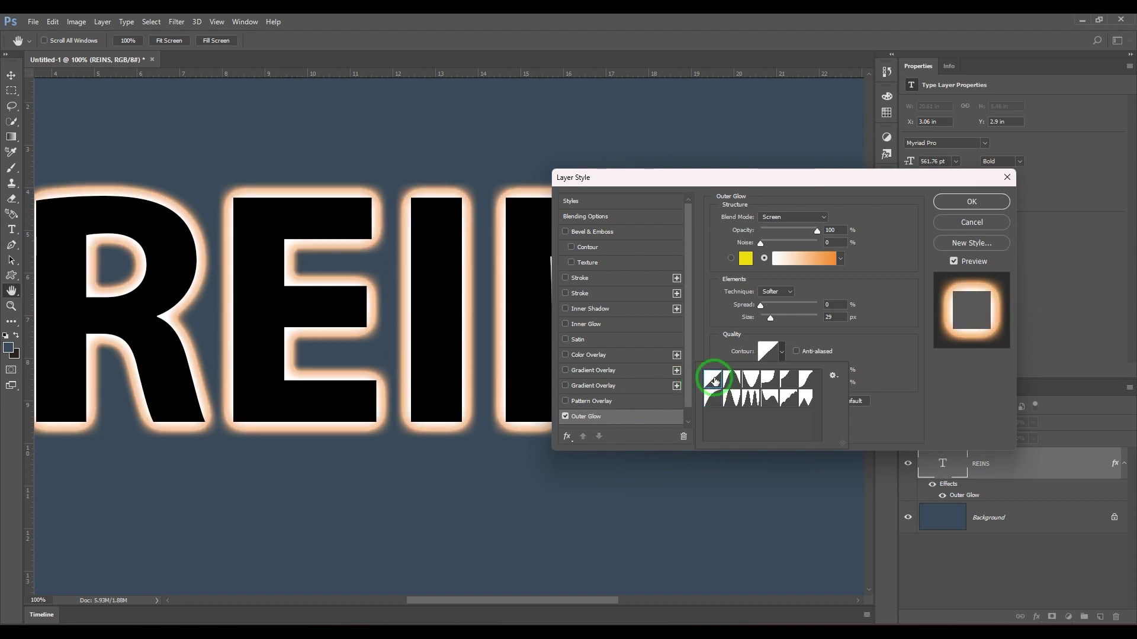
click(772, 382)
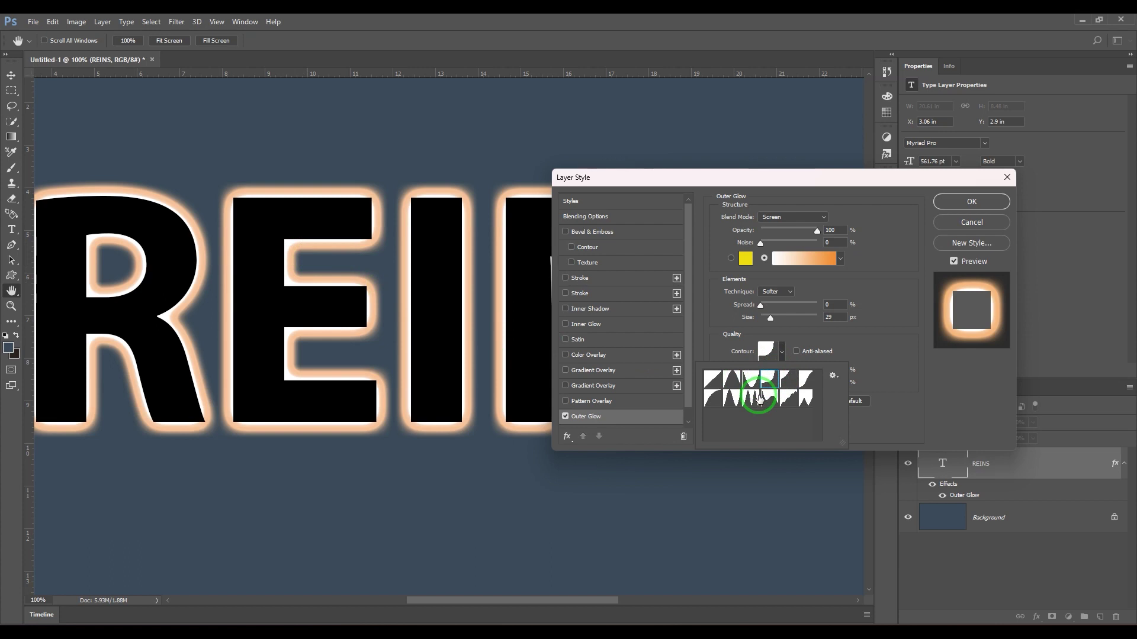
click(787, 382)
click(806, 379)
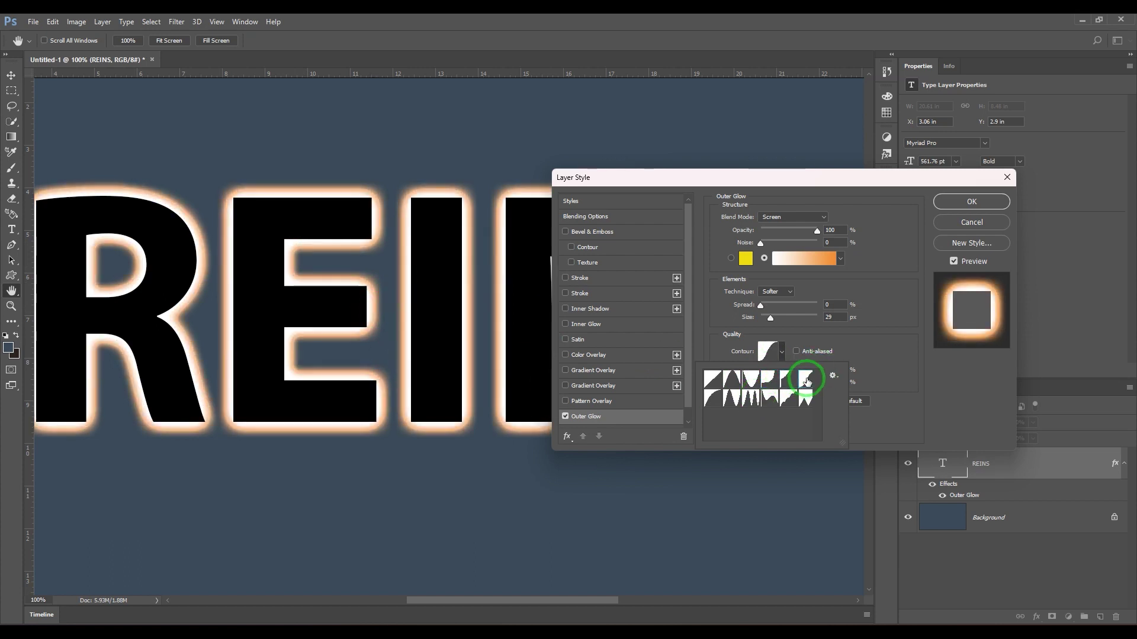
click(805, 399)
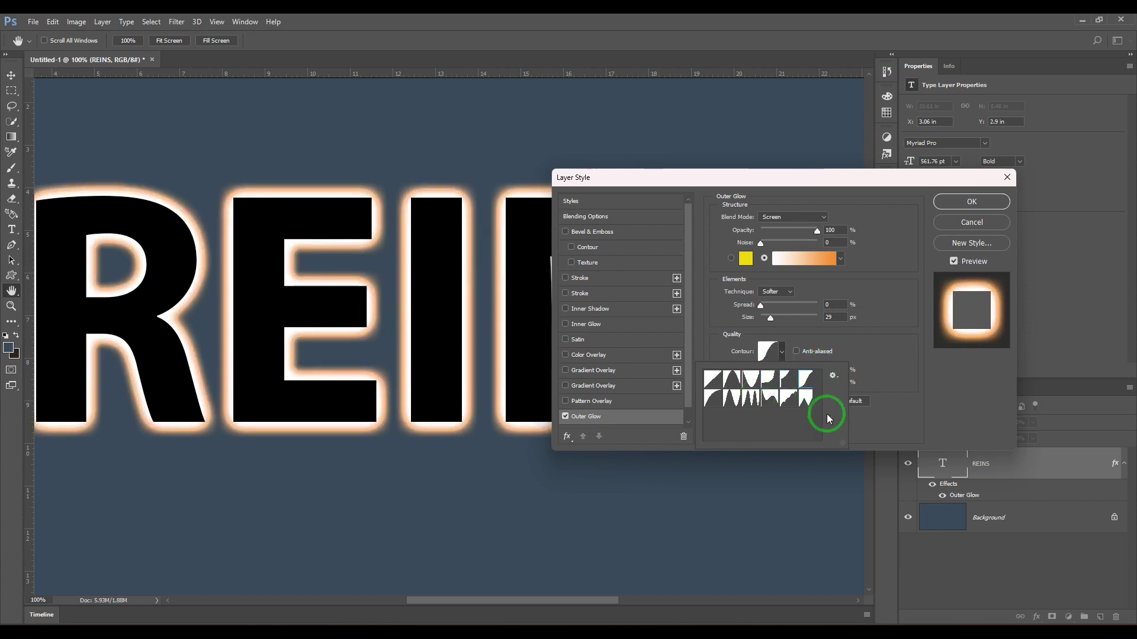
click(780, 399)
click(747, 400)
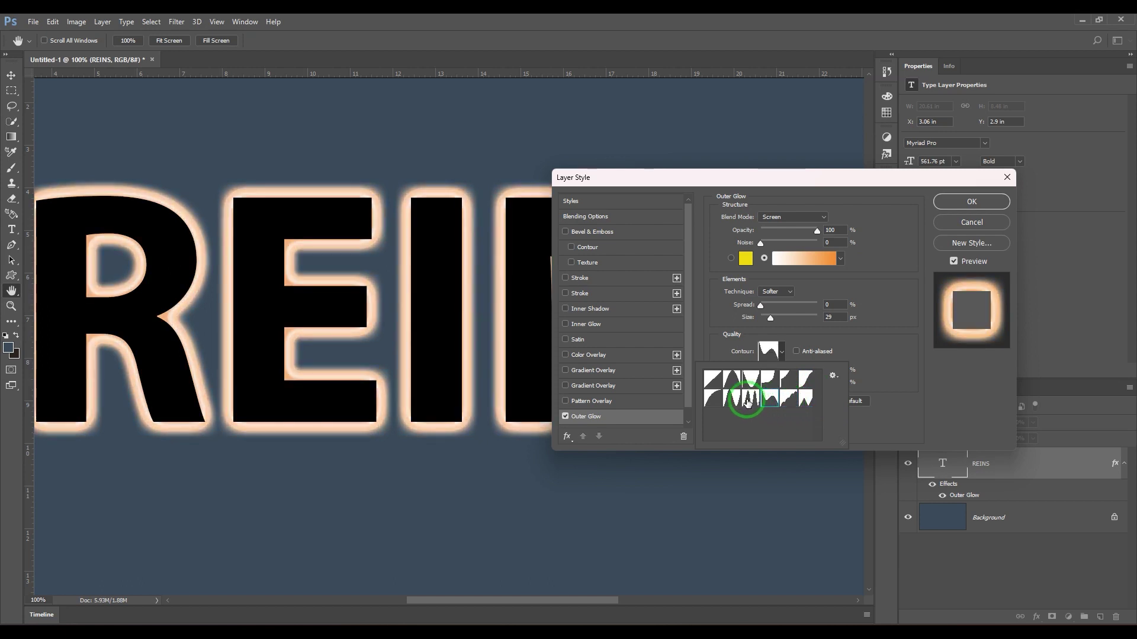
click(730, 400)
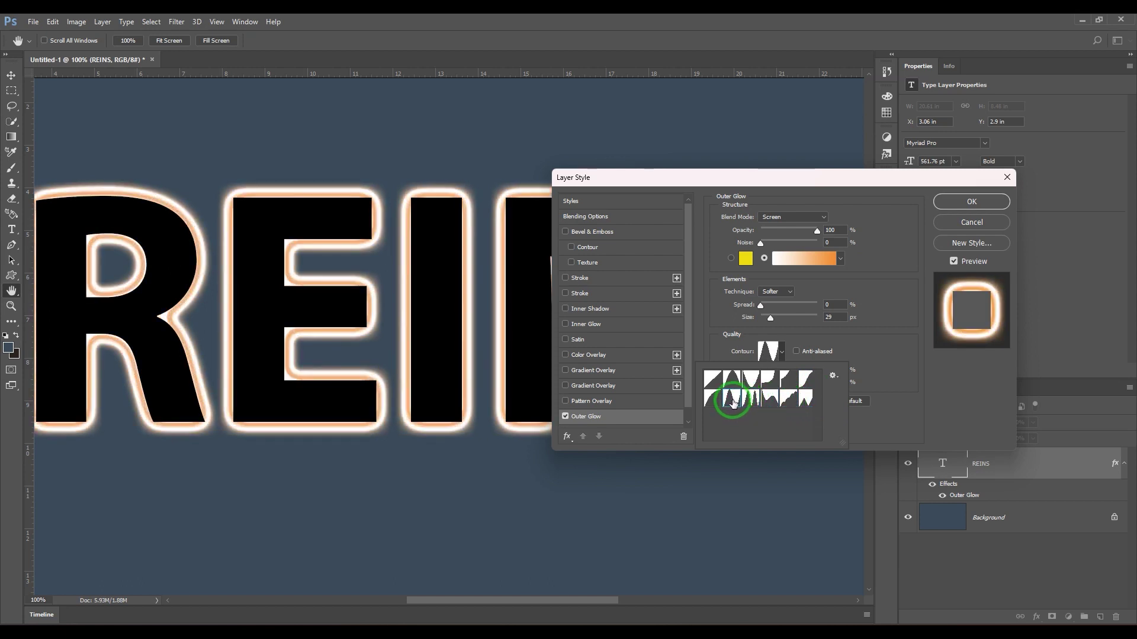
click(731, 386)
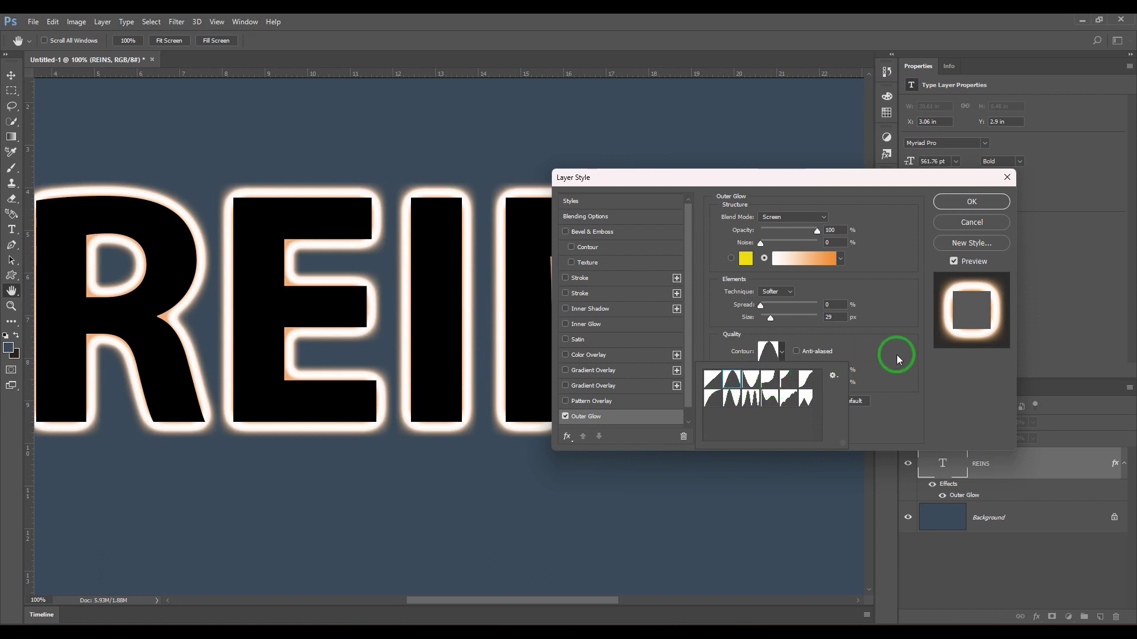
click(880, 353)
Step: Load the Color Harmonies 1 presets and apply the Orange, Blue, Magenta, Yellow gradient to the REINS glow
click(799, 258)
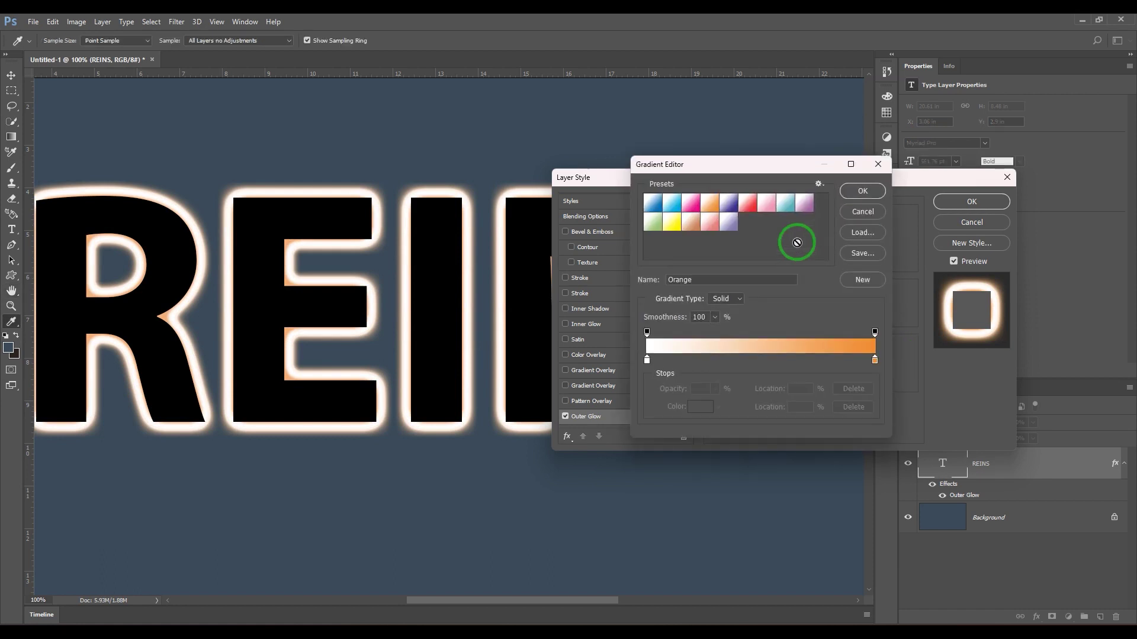
click(819, 184)
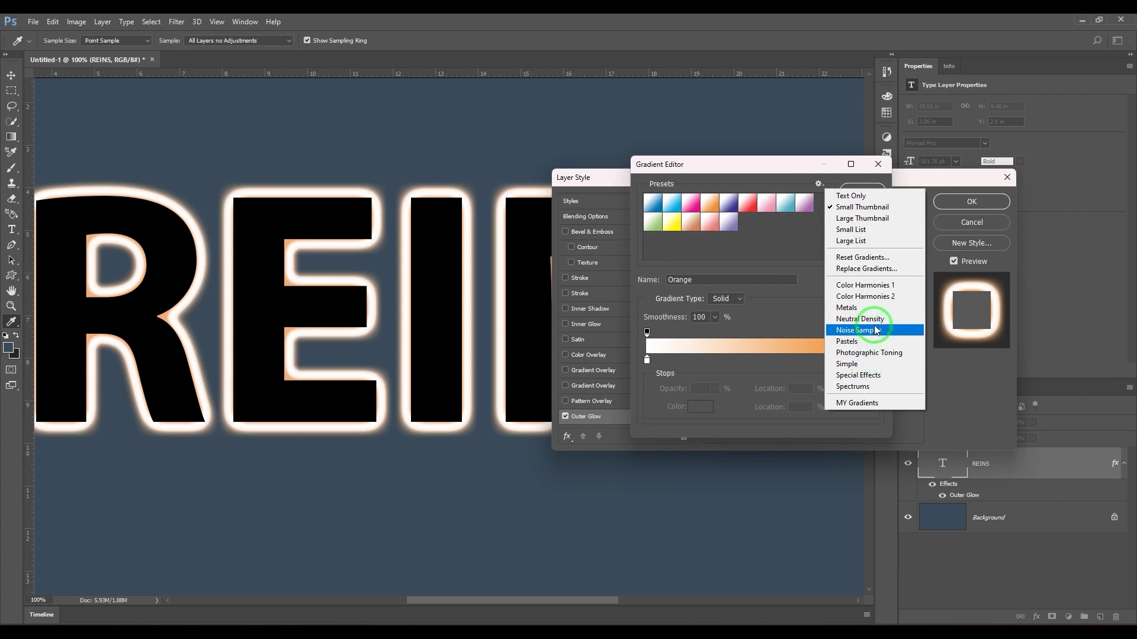
click(879, 286)
click(525, 249)
click(710, 226)
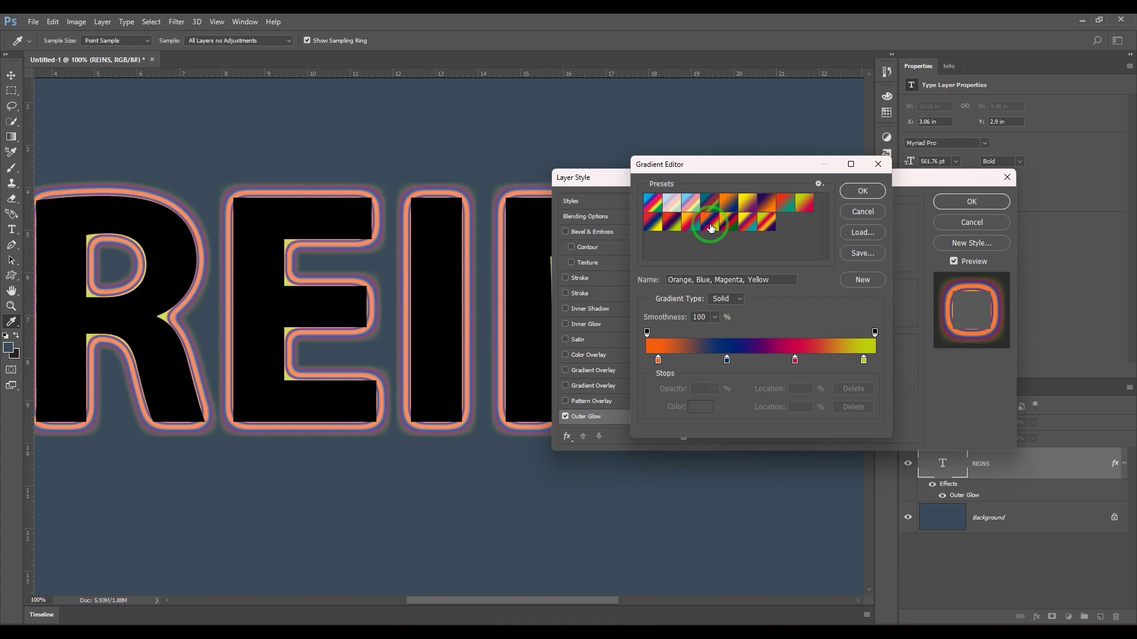
click(862, 191)
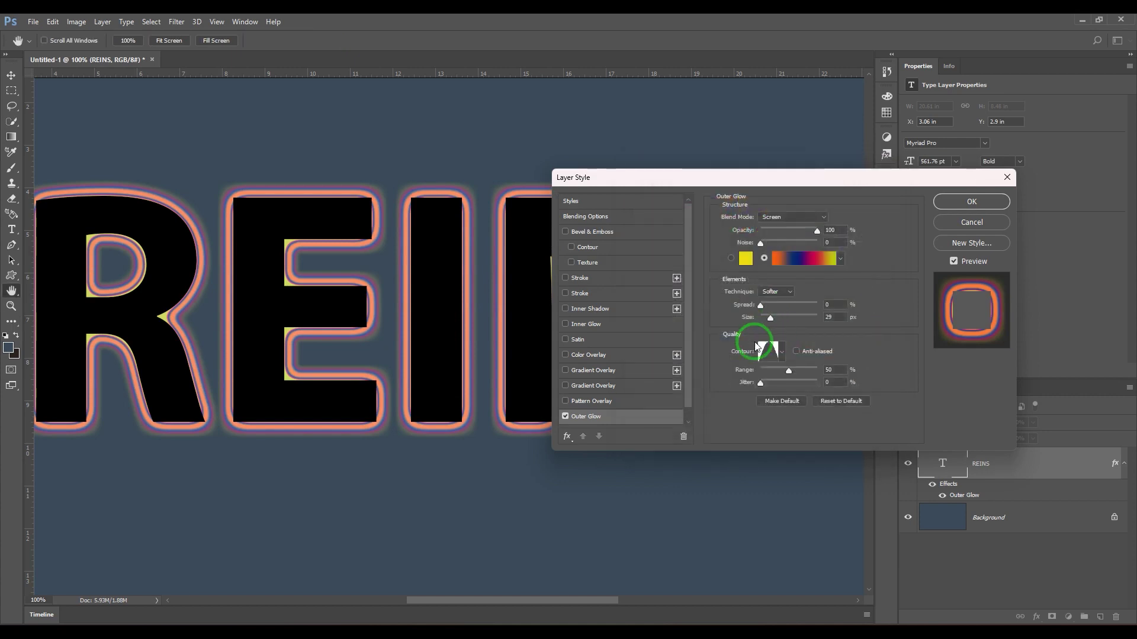
Step: Try the Cone - Inverted and Ring contour presets on the outer glow
click(757, 342)
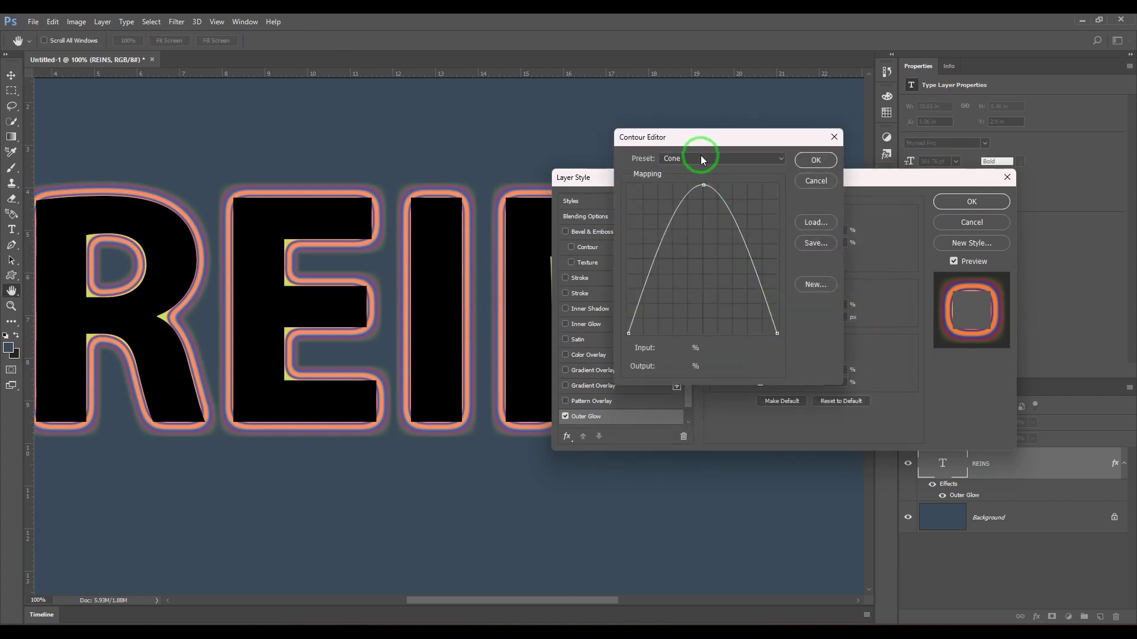
click(701, 158)
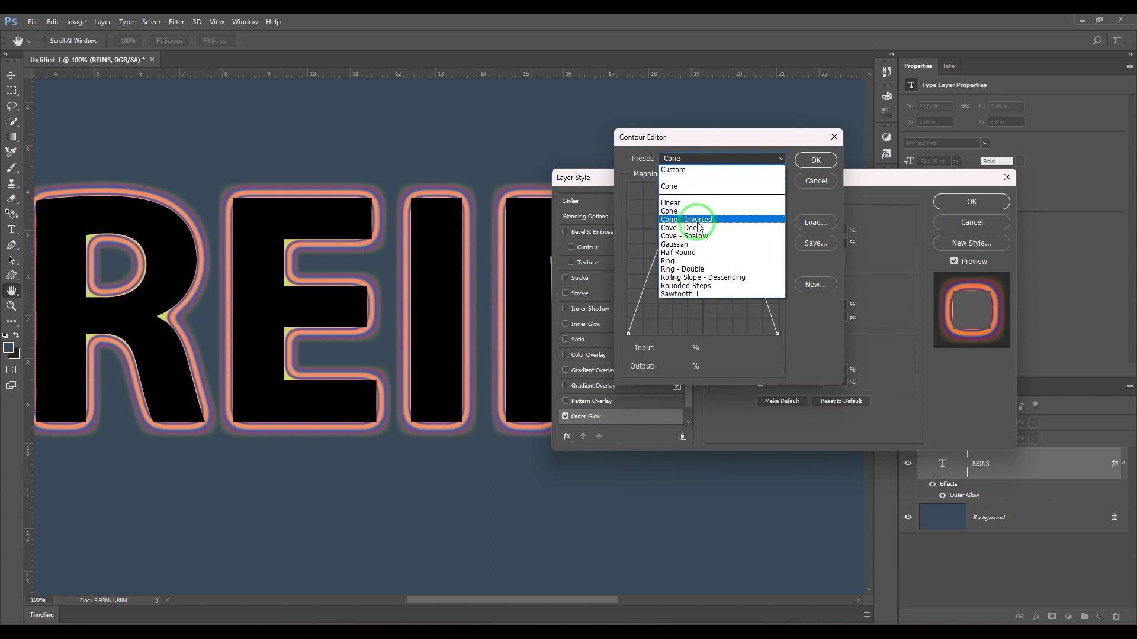
click(698, 221)
click(711, 160)
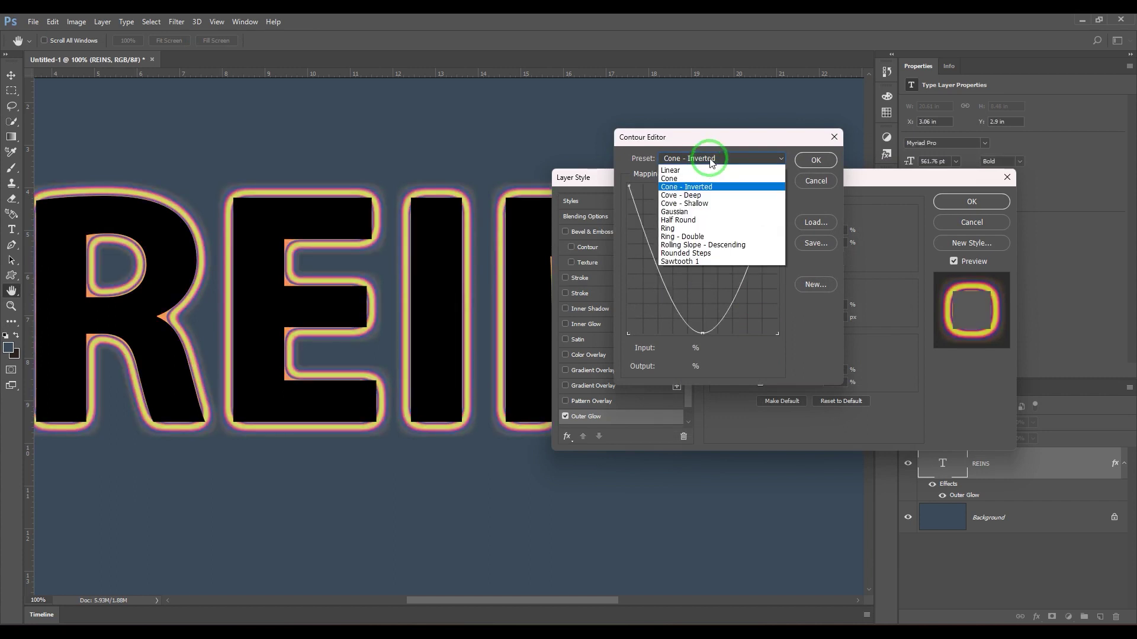
click(704, 228)
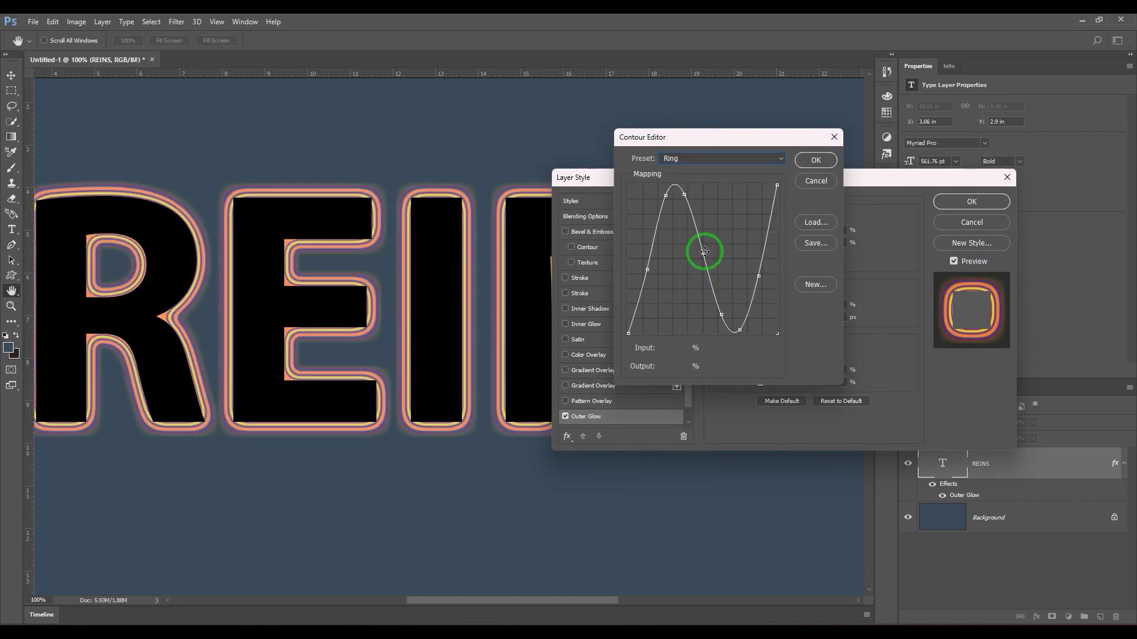
Step: Drag the contour curve points into a peak, then reset the contour to Linear
drag(705, 251, 688, 255)
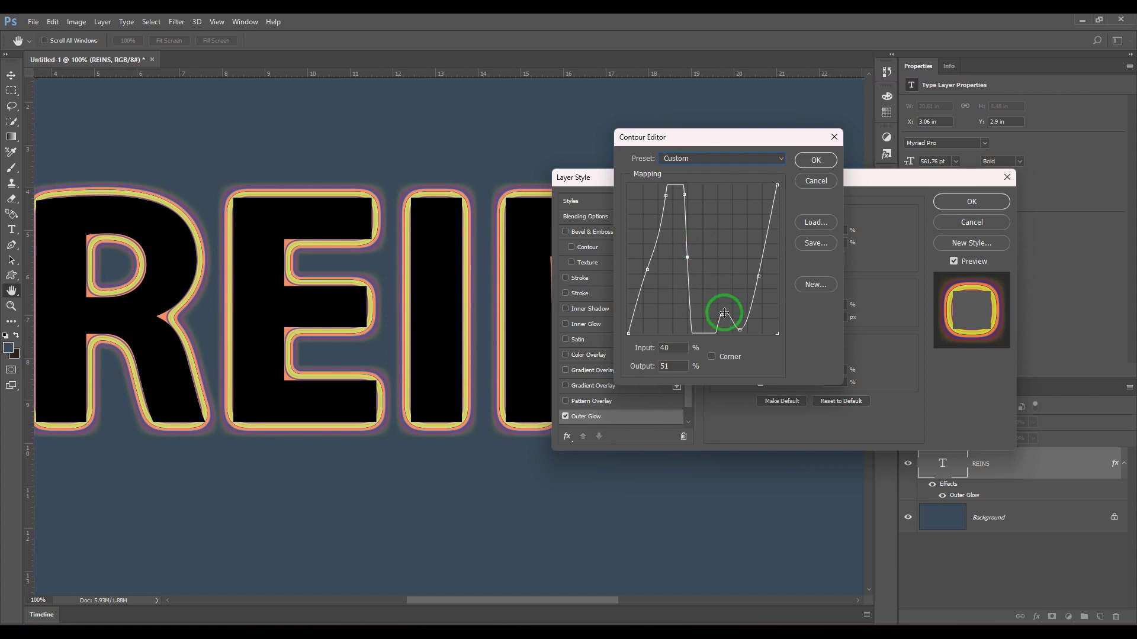
drag(721, 314, 730, 208)
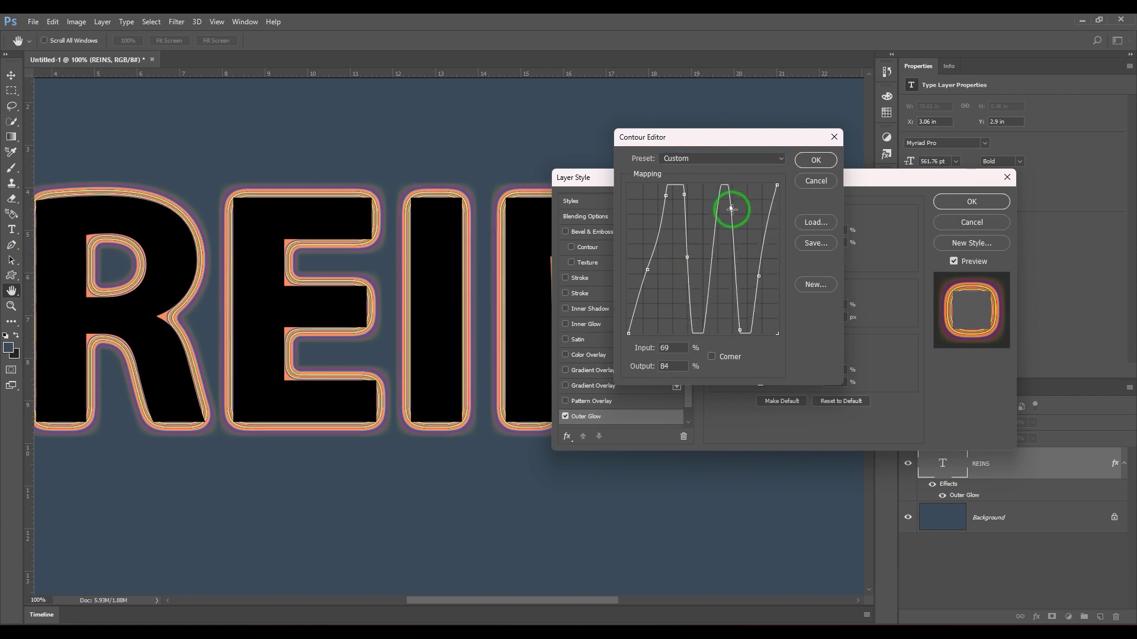
drag(757, 276, 746, 269)
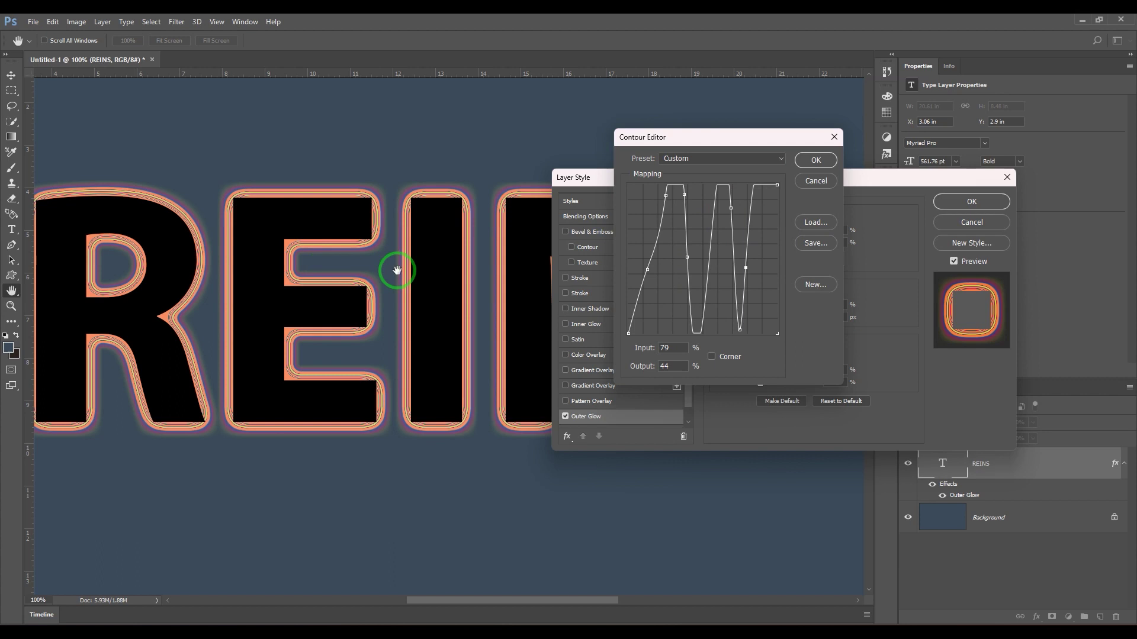
click(740, 159)
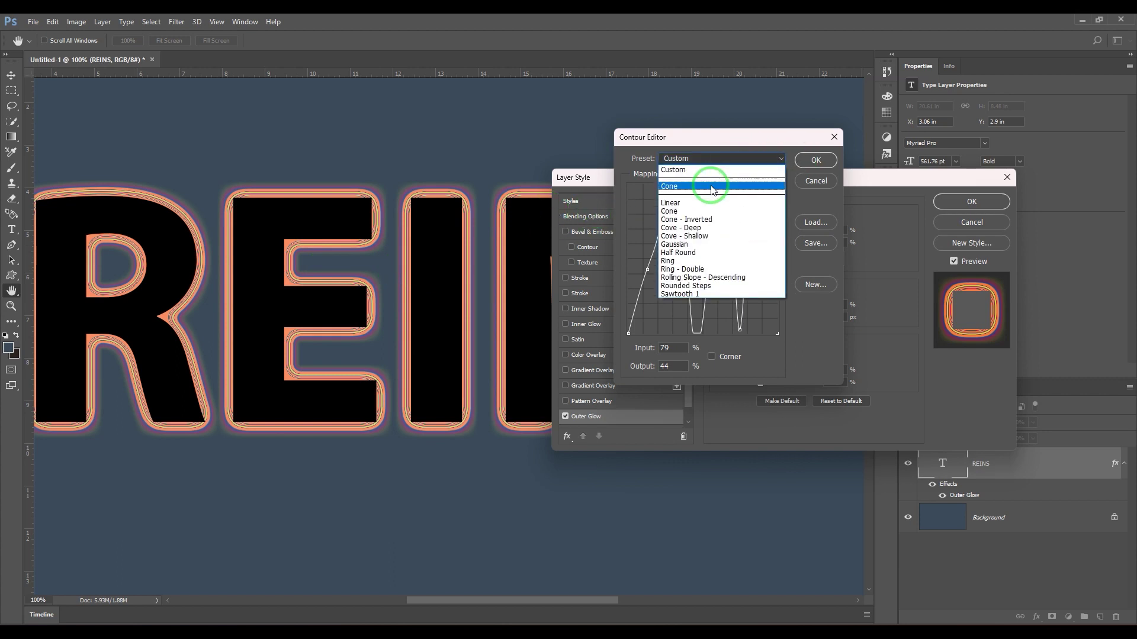
click(693, 203)
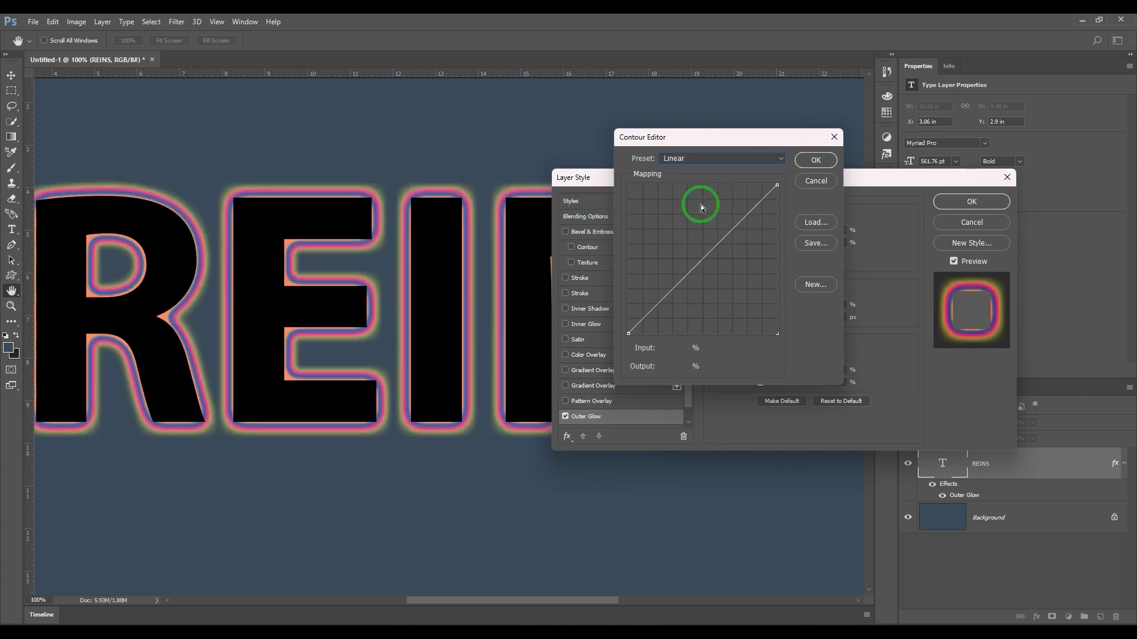
Step: Switch the outer glow gradient to the Yellow, Violet preset
click(832, 166)
click(797, 256)
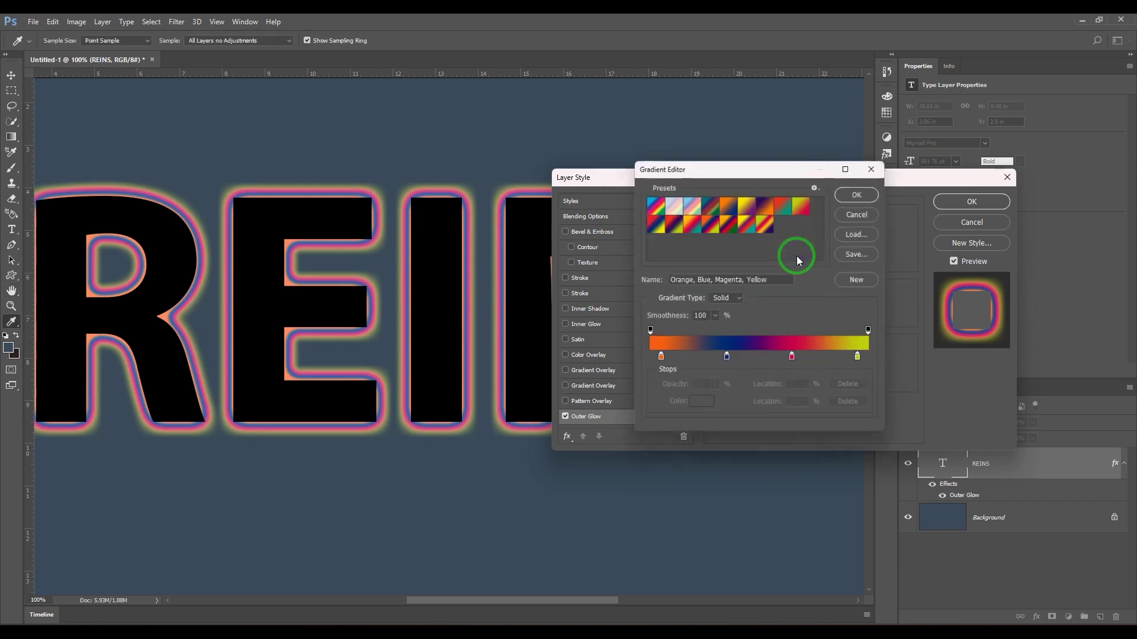
click(748, 206)
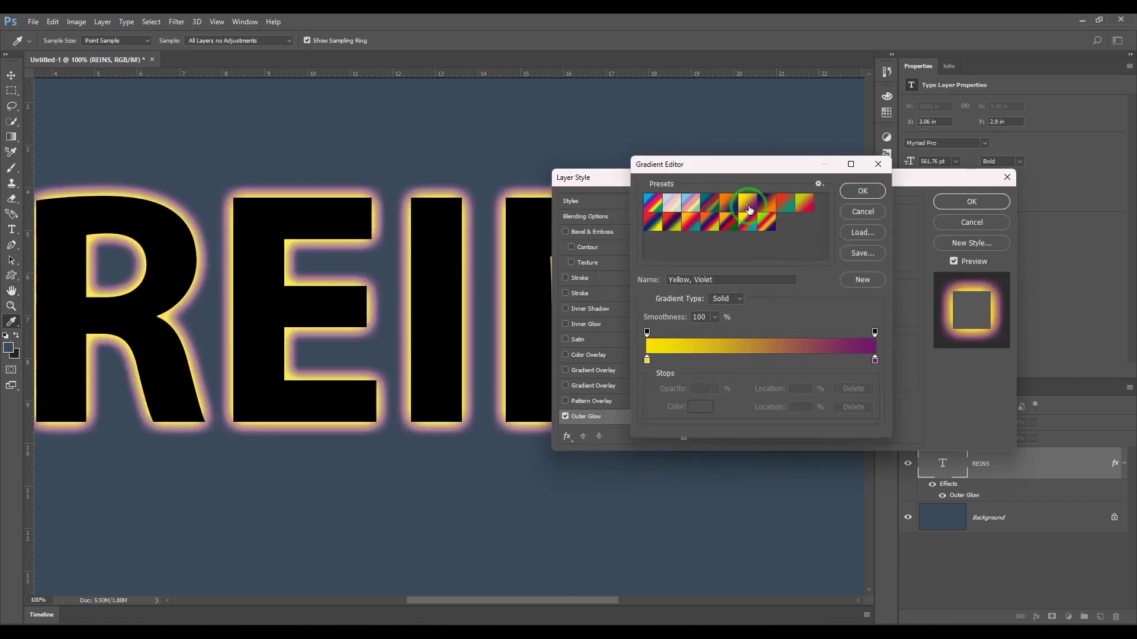
click(862, 191)
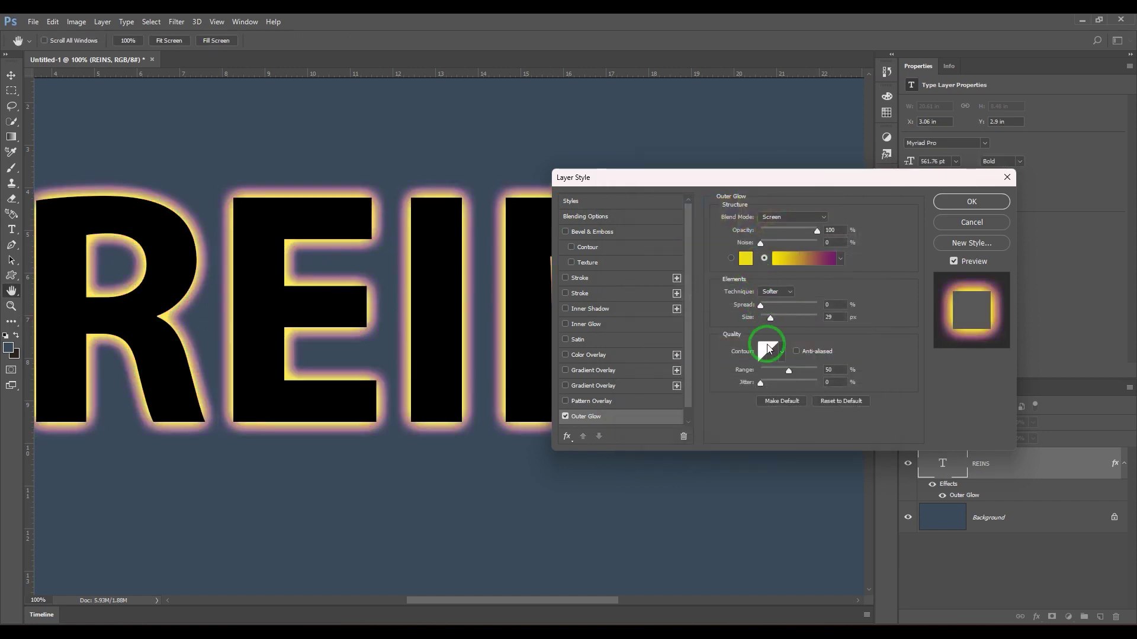
Step: Reshape the outer glow contour curve into an S-curve
click(773, 353)
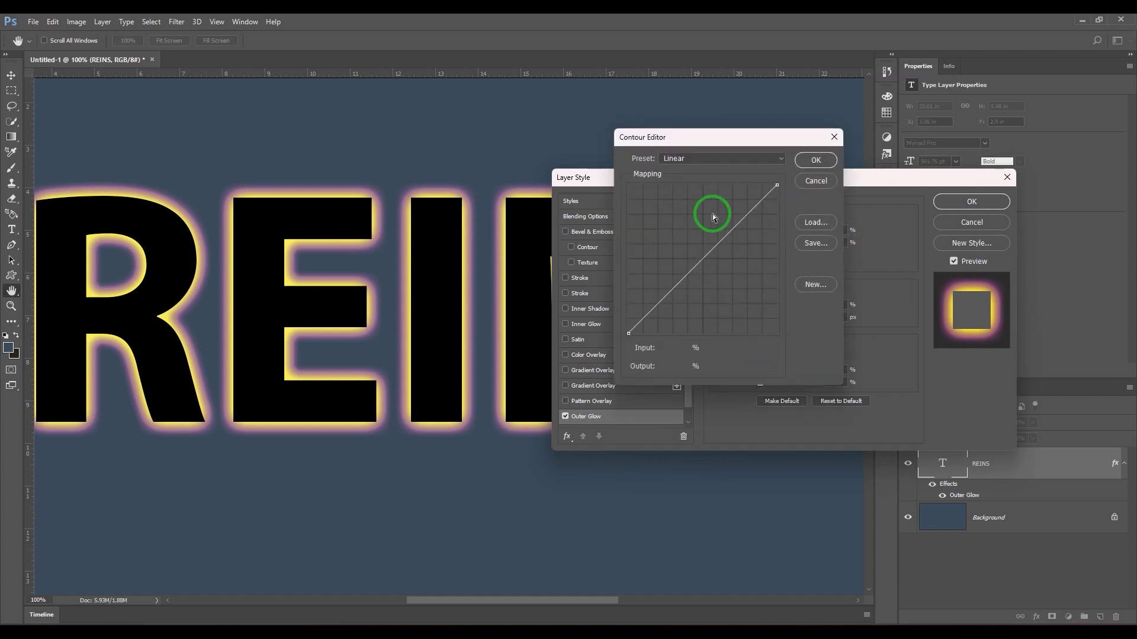
drag(713, 215, 691, 190)
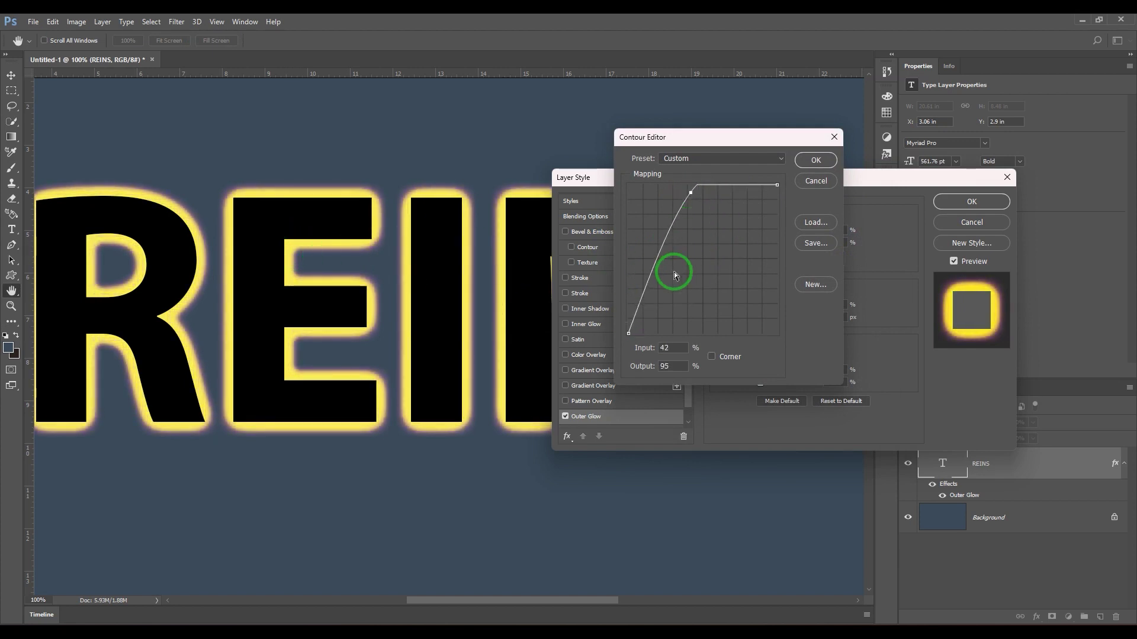
drag(661, 274, 673, 332)
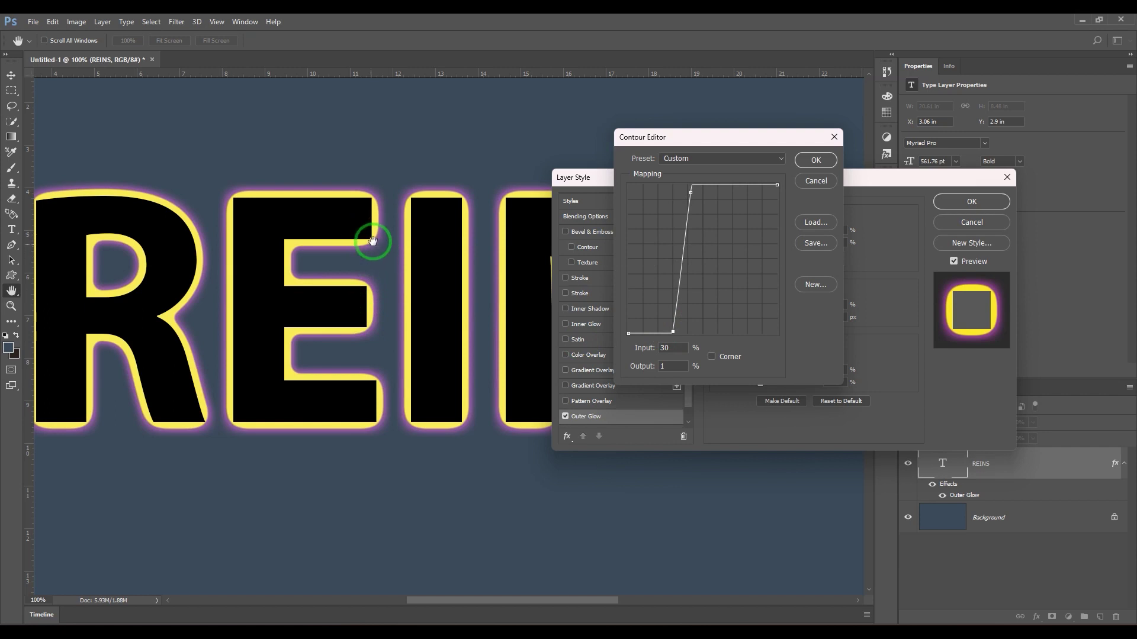
drag(690, 192, 724, 222)
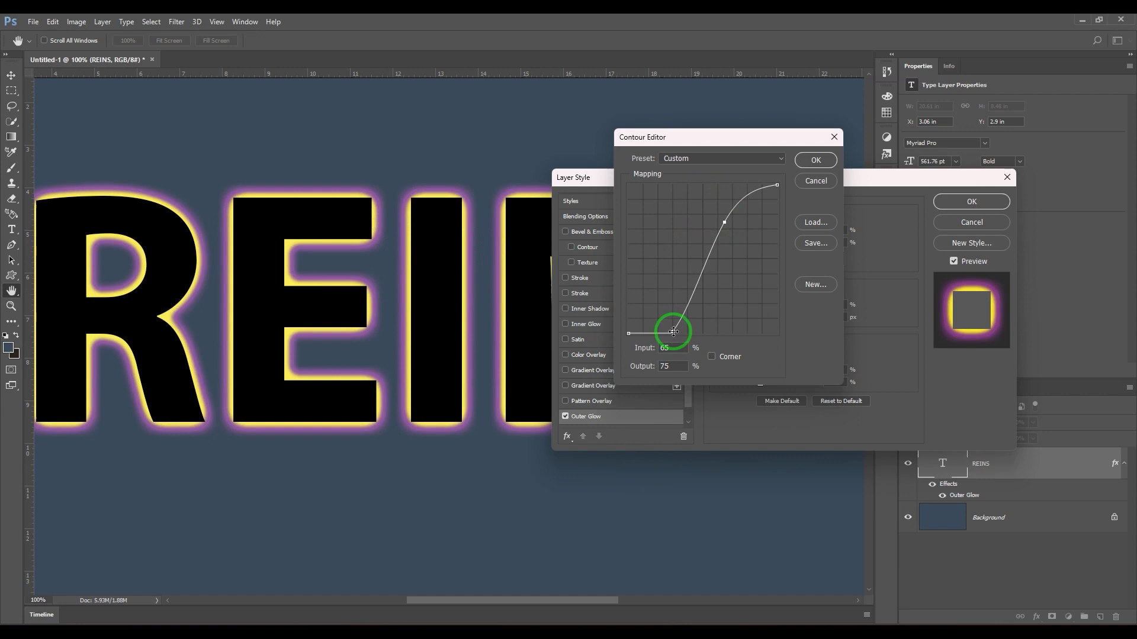
drag(673, 331, 680, 303)
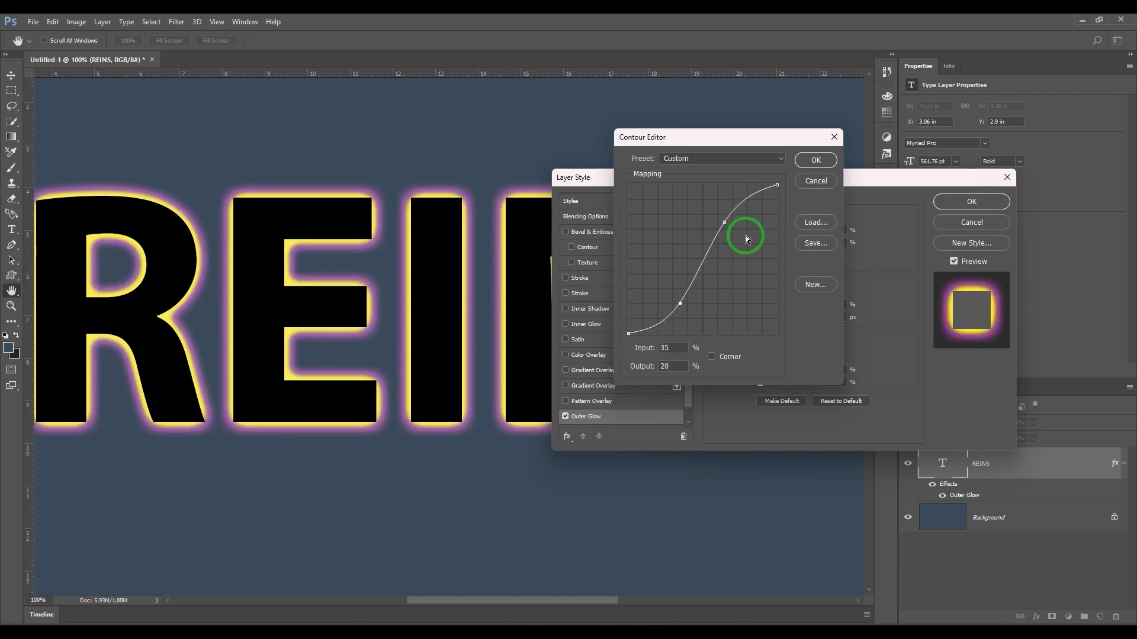
Step: Try the Cone, Cone - Inverted and Cove - Deep contours, then apply Rolling Slope - Descending
click(680, 158)
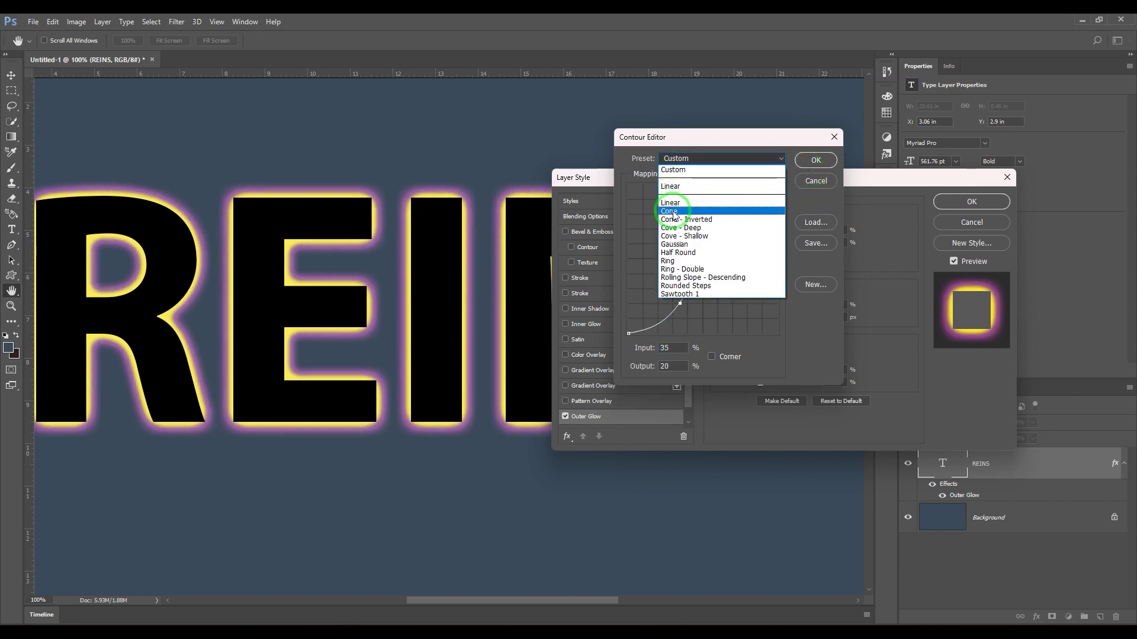
click(673, 214)
click(705, 160)
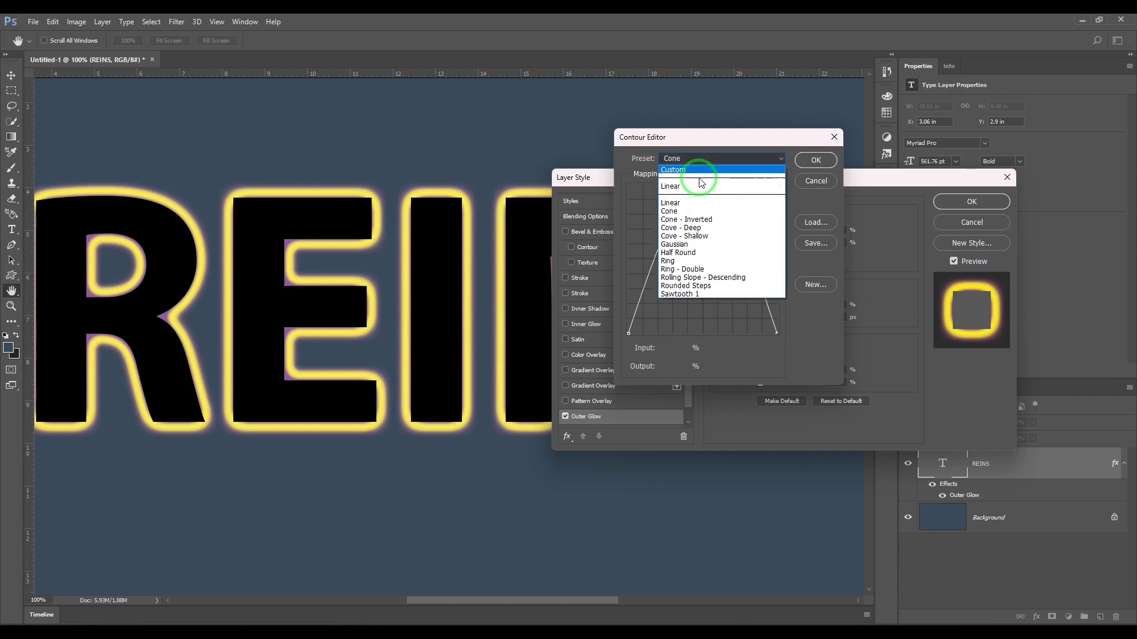
click(686, 219)
click(718, 160)
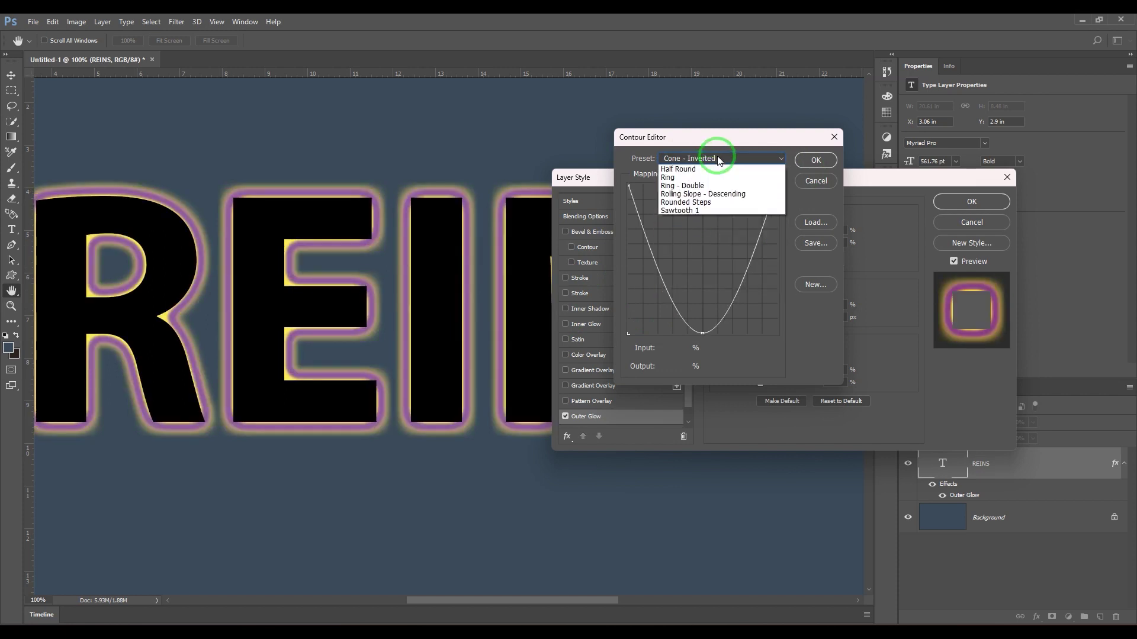
click(717, 219)
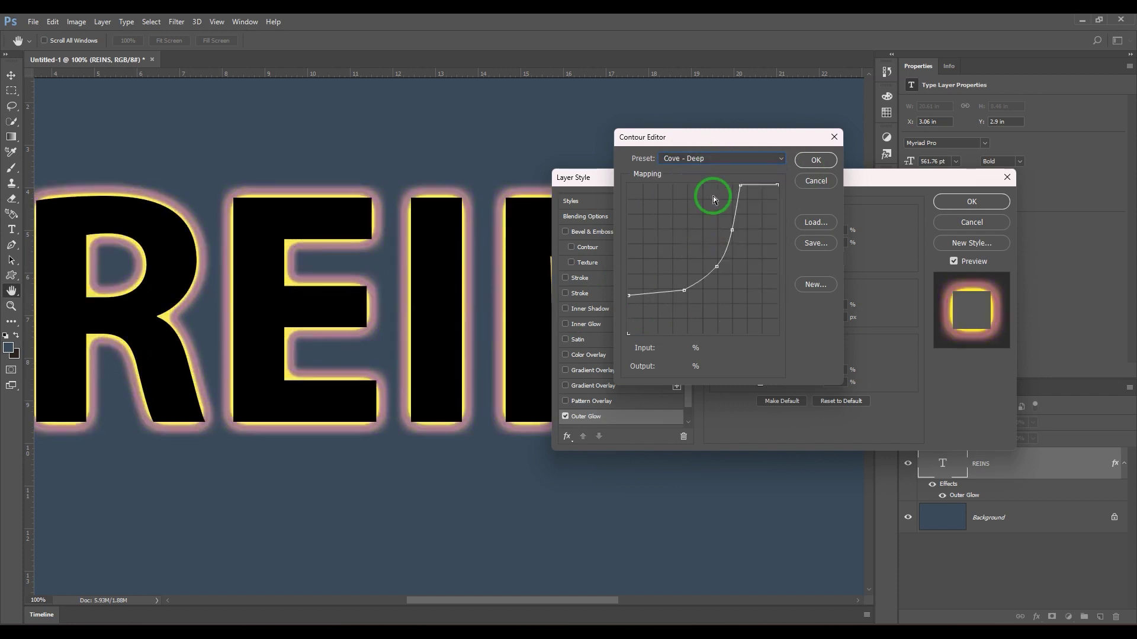
click(727, 163)
click(687, 279)
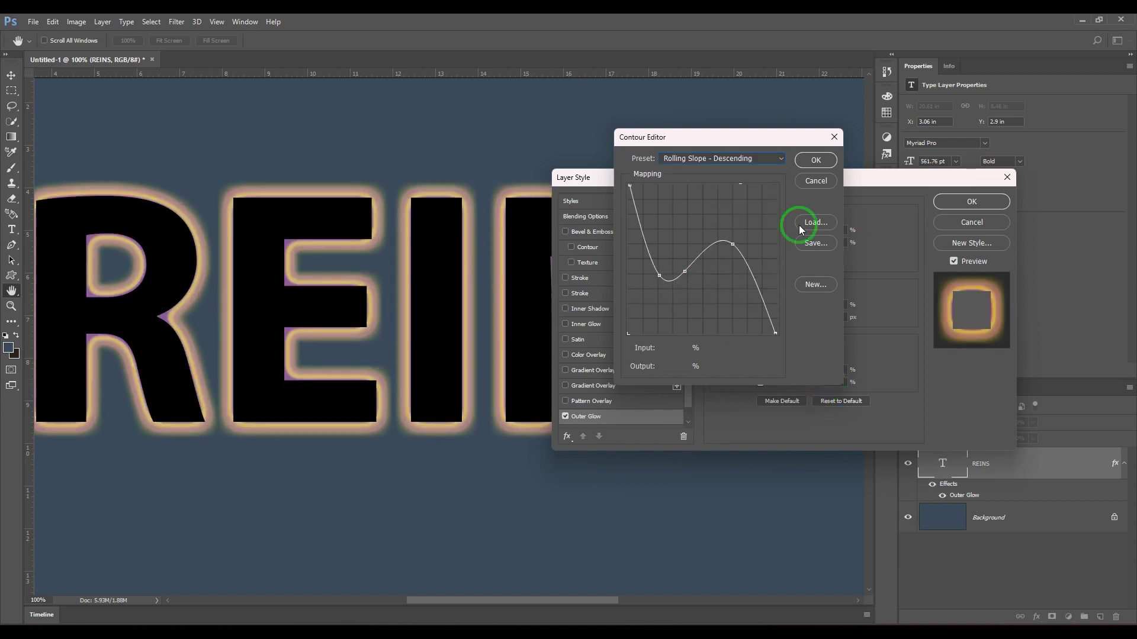
click(816, 160)
Step: Adjust two points on the Rolling Slope - Descending curve for a custom wavy contour
click(772, 356)
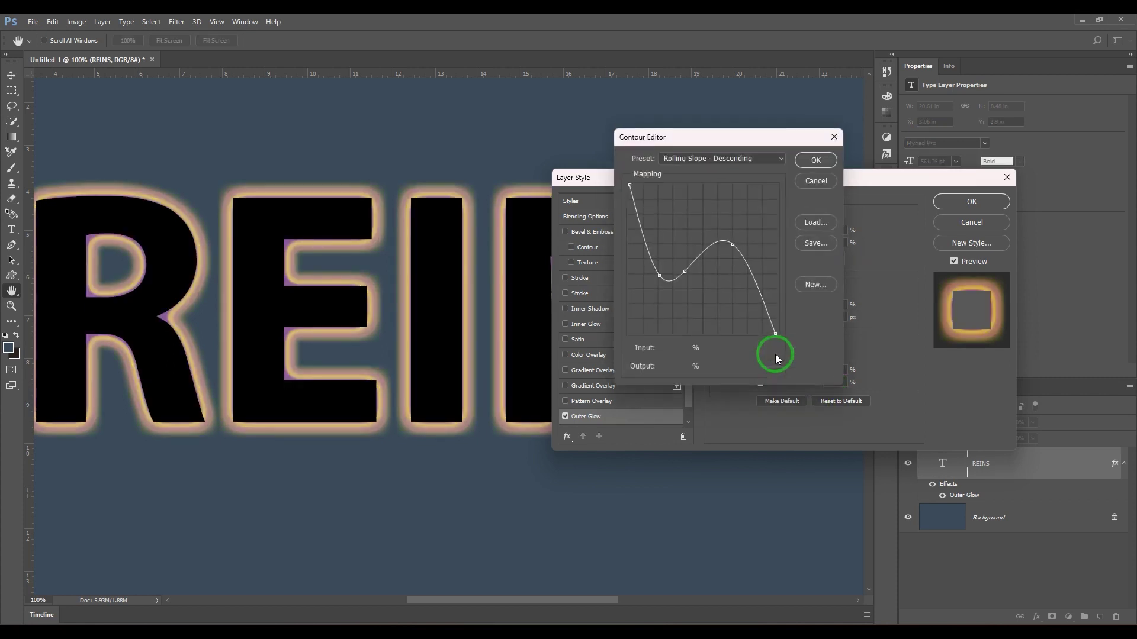
drag(732, 244, 733, 227)
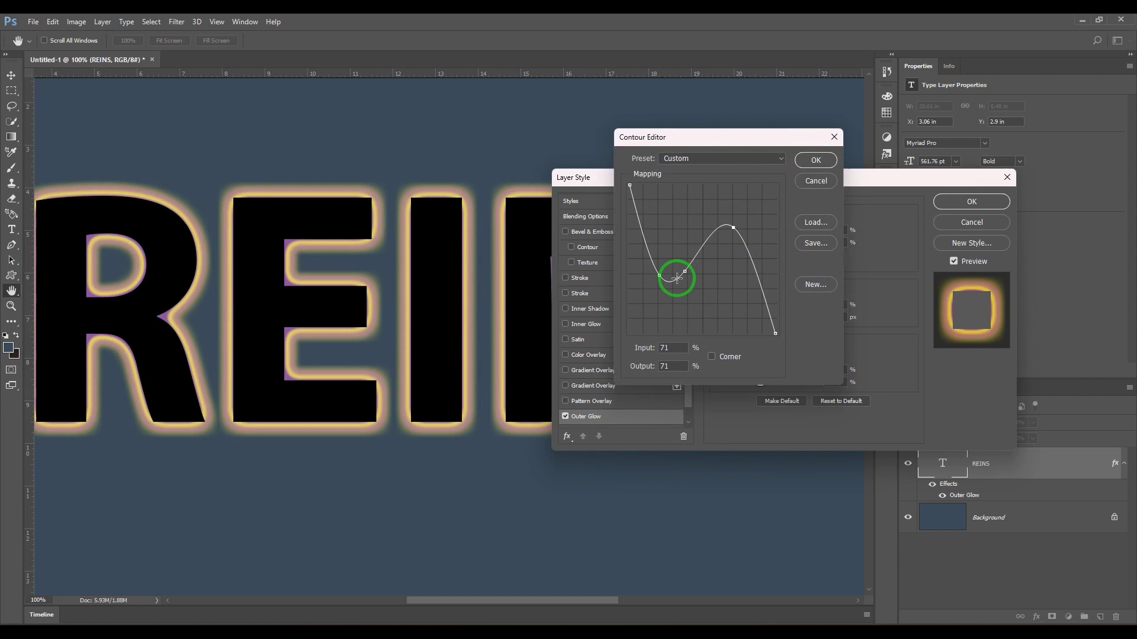
drag(677, 277, 703, 272)
click(809, 160)
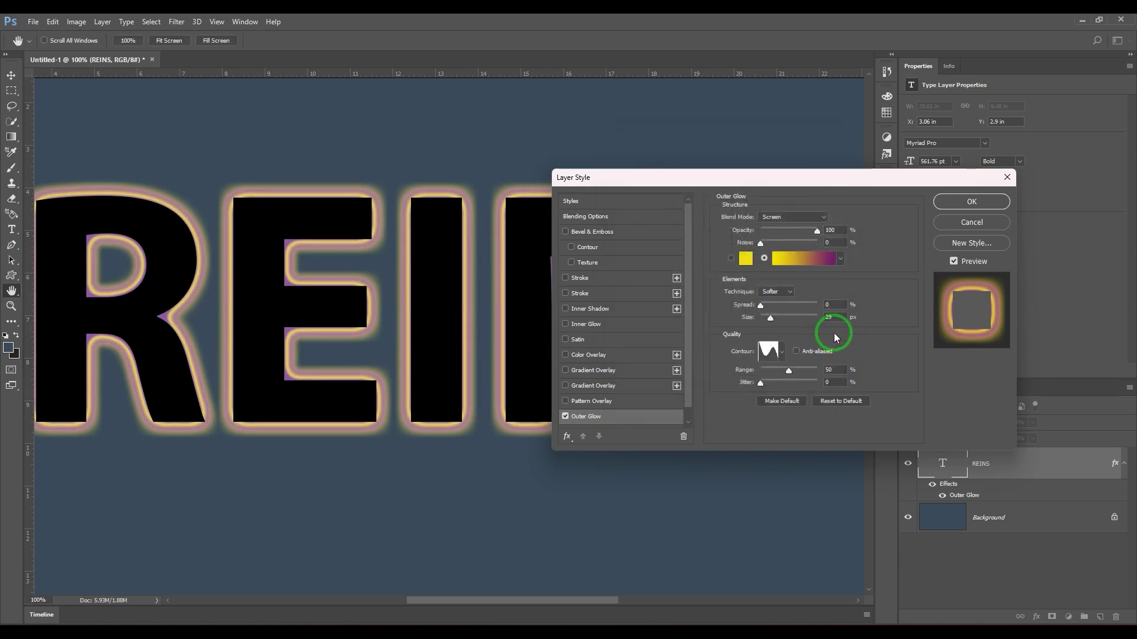
Step: Give the outer glow an anti-aliased Linear contour with Range 47% and Jitter 80%
click(781, 352)
click(703, 386)
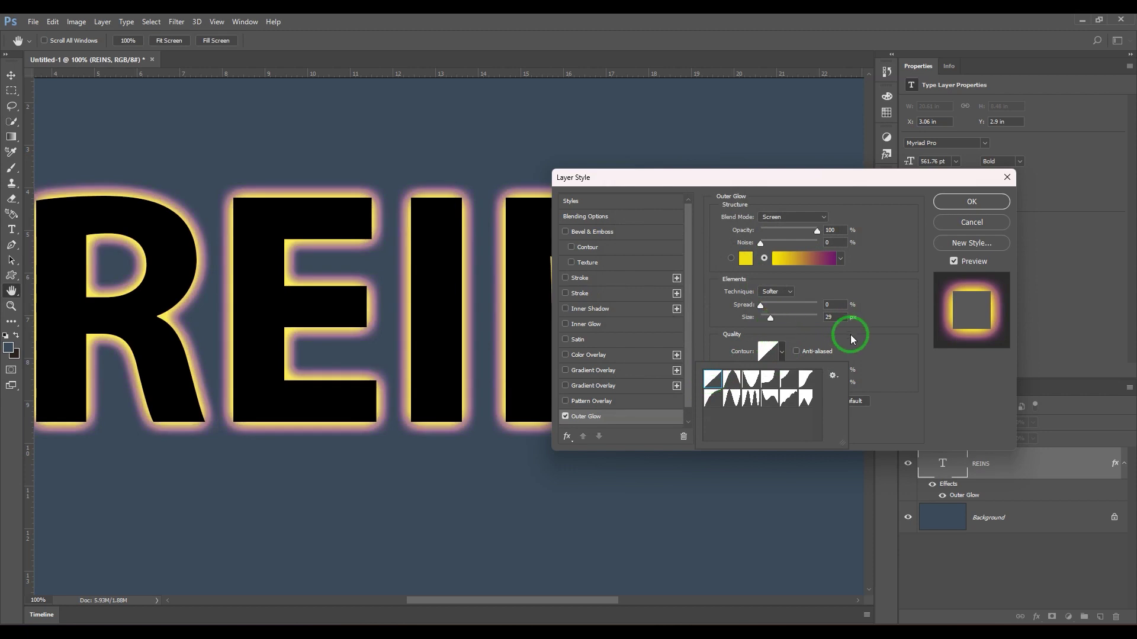
click(899, 393)
mouse_move(788, 370)
mouse_down()
mouse_move(759, 375)
mouse_move(838, 379)
mouse_move(751, 380)
mouse_move(805, 382)
mouse_up()
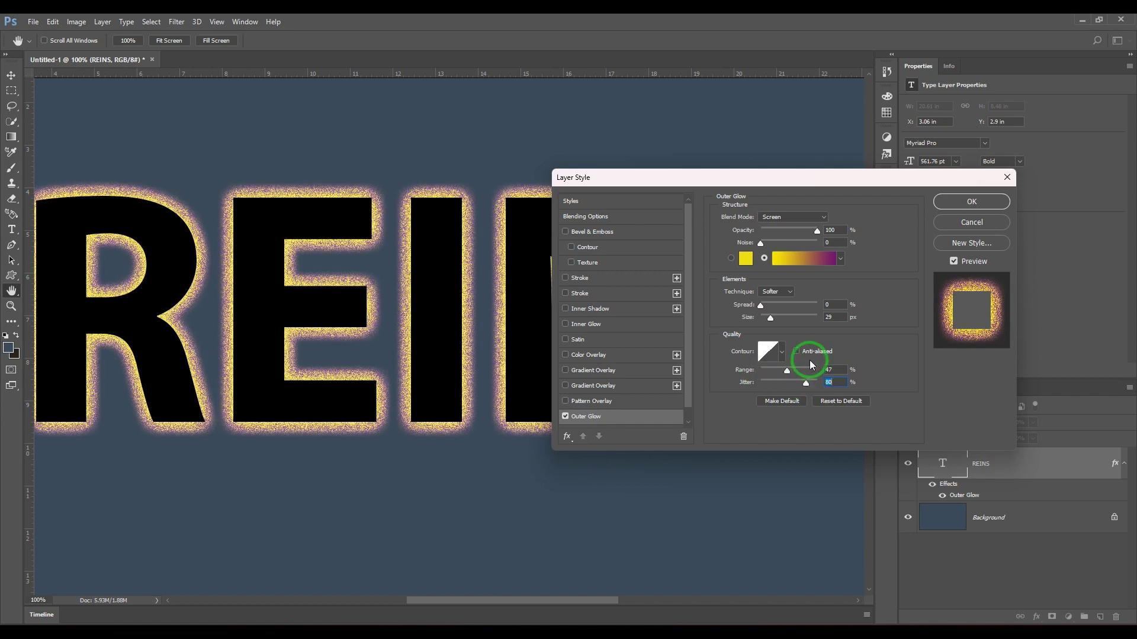
click(817, 351)
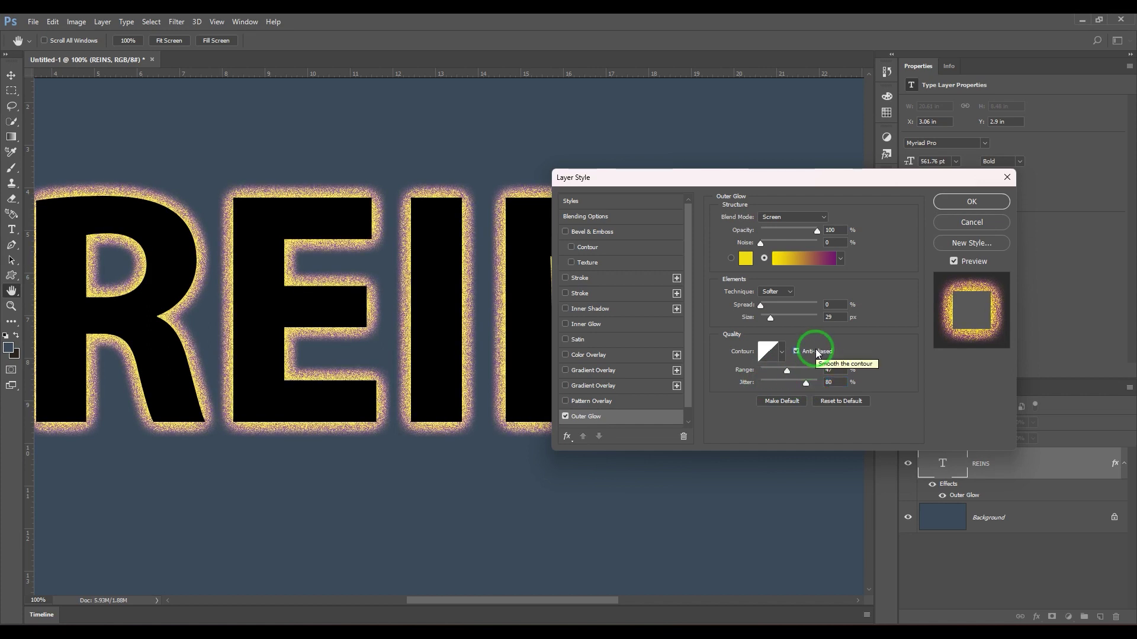
click(818, 354)
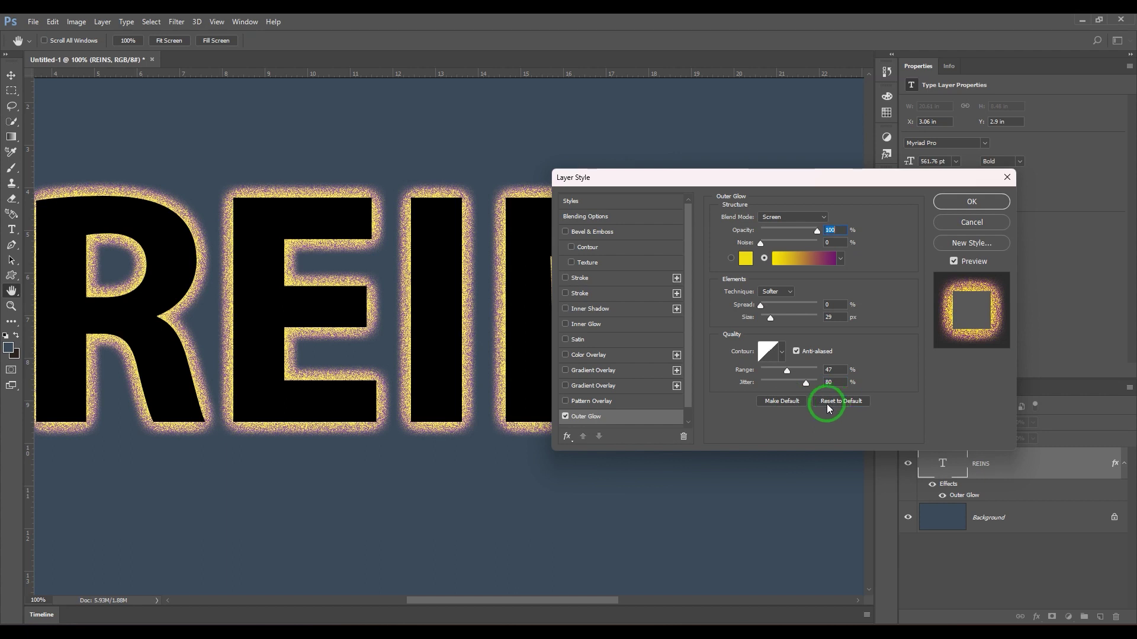
scroll(631, 404, down, 1)
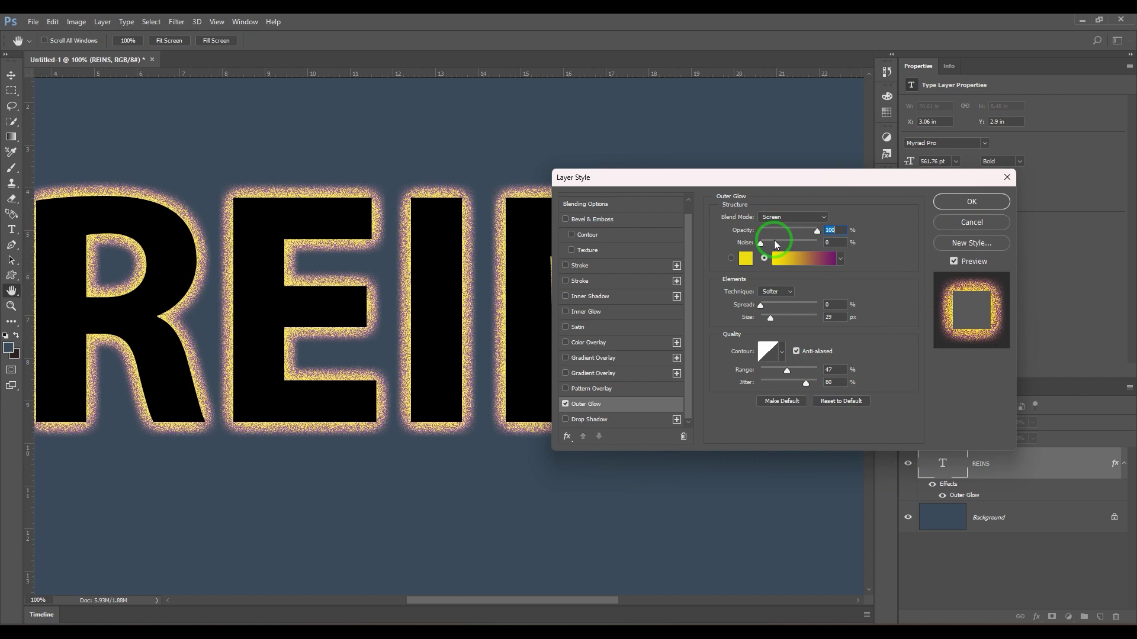
Step: Set the outer glow to solid white and bring Jitter down to 0%
click(746, 260)
click(655, 201)
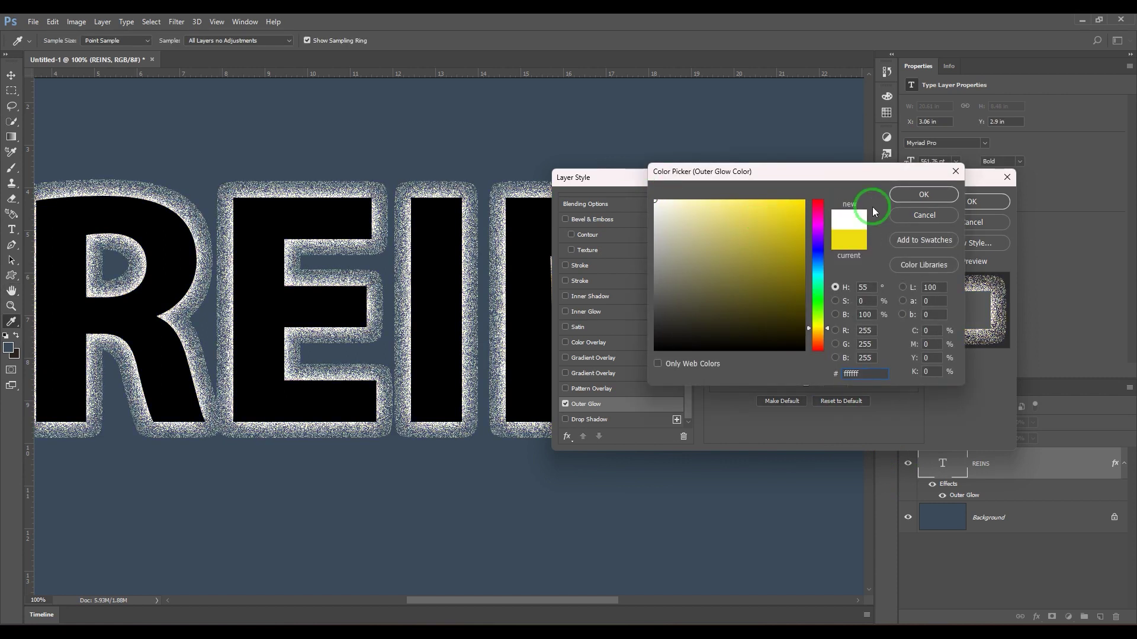
click(921, 194)
drag(785, 383, 719, 379)
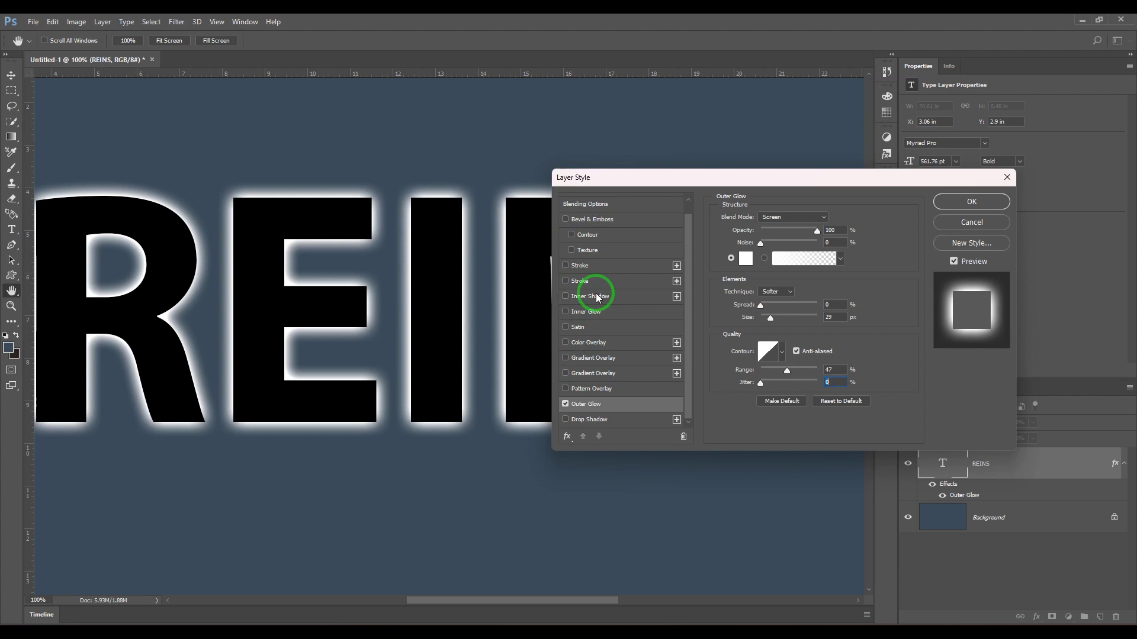
Step: Change the outer glow colour to a saturated red, ff002a
click(745, 258)
click(817, 203)
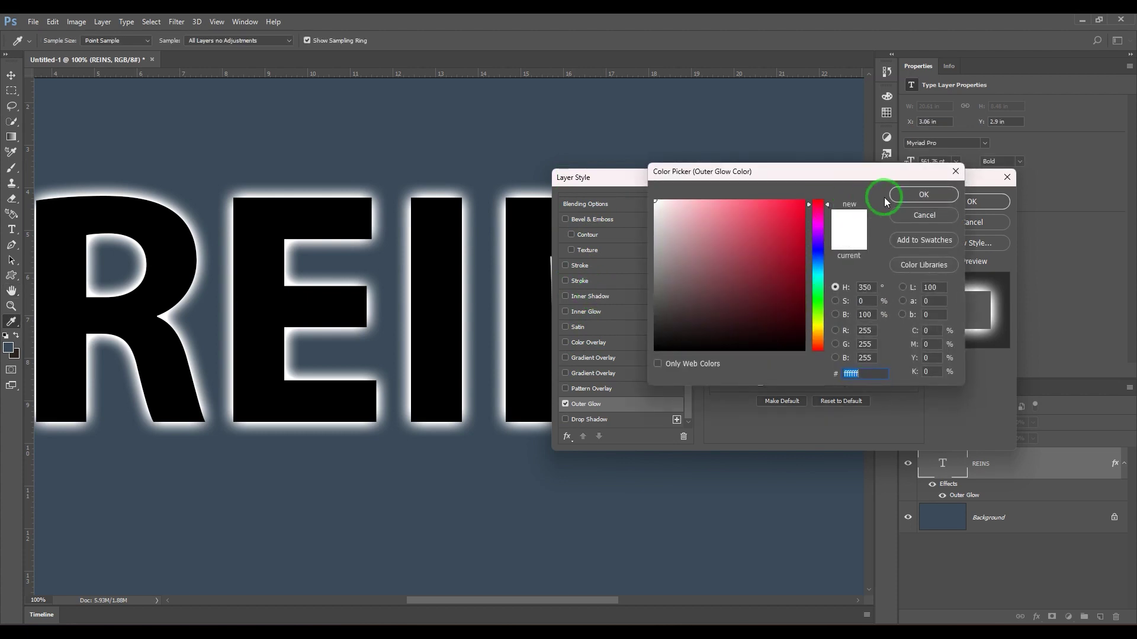
click(918, 194)
click(746, 258)
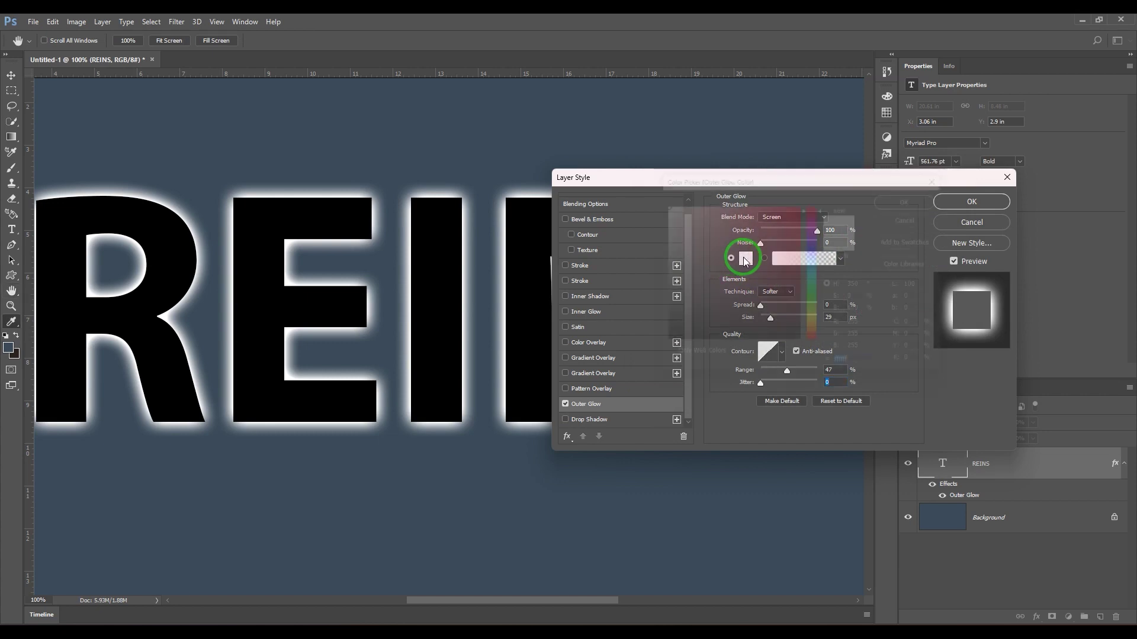
click(803, 202)
click(897, 201)
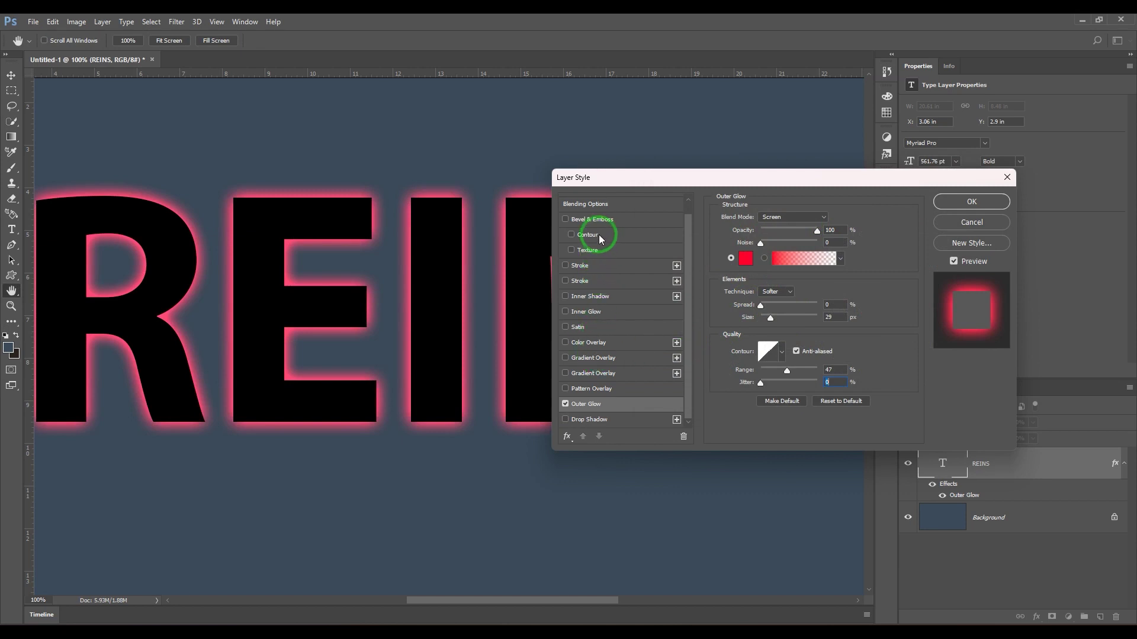
Step: Add a Bevel & Emboss with 0 shadow opacity and a Normal-mode #f2002e Color Overlay
click(610, 220)
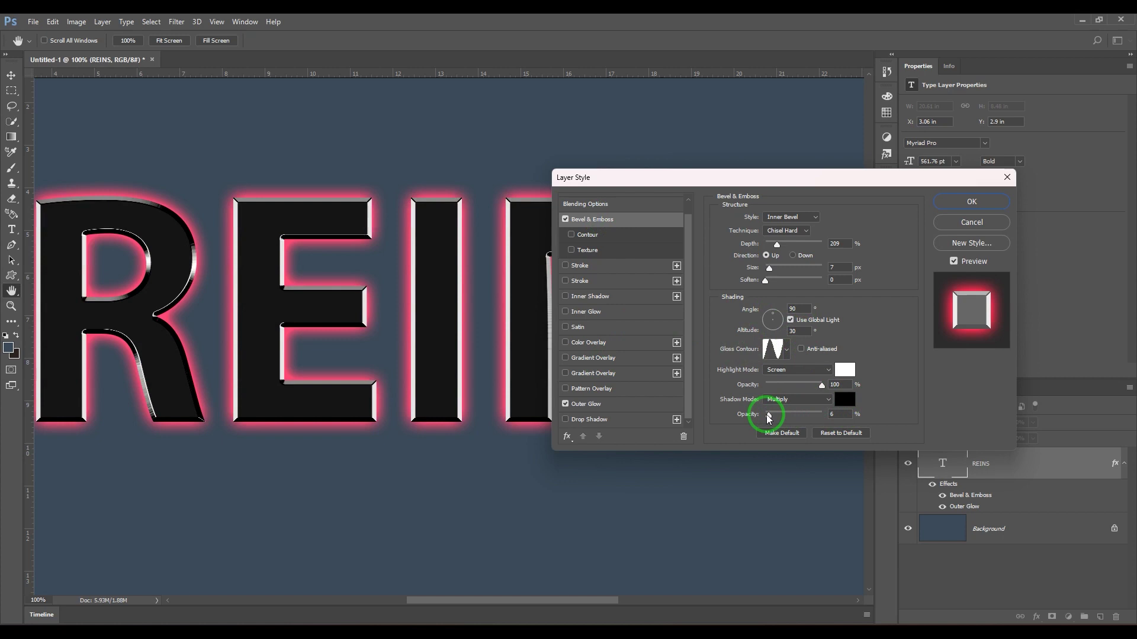
drag(763, 414, 696, 421)
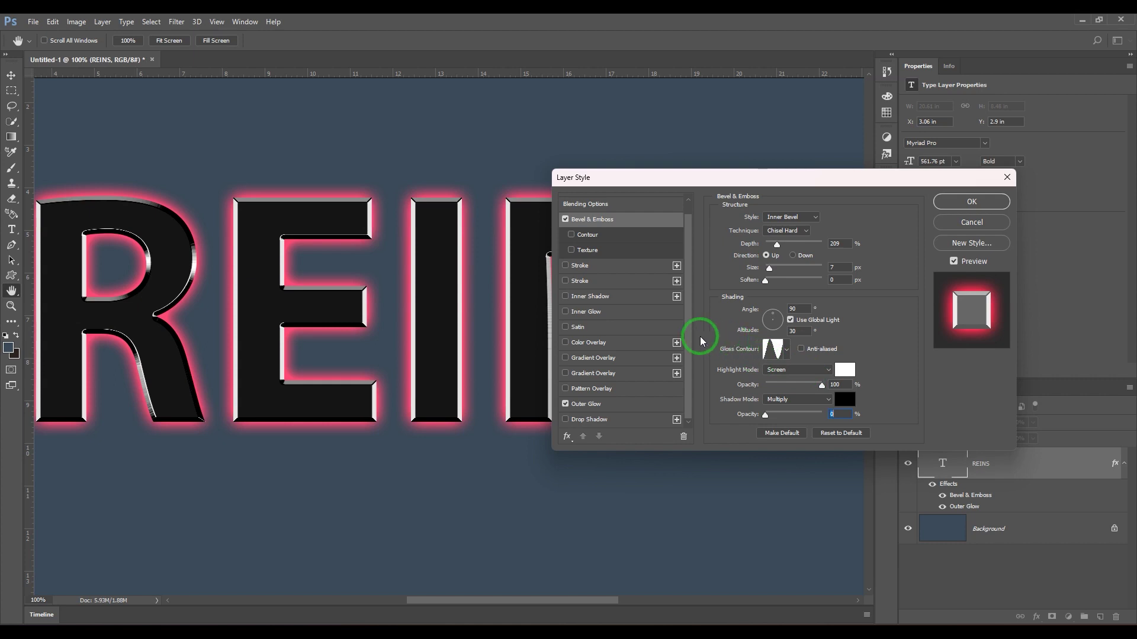
click(589, 343)
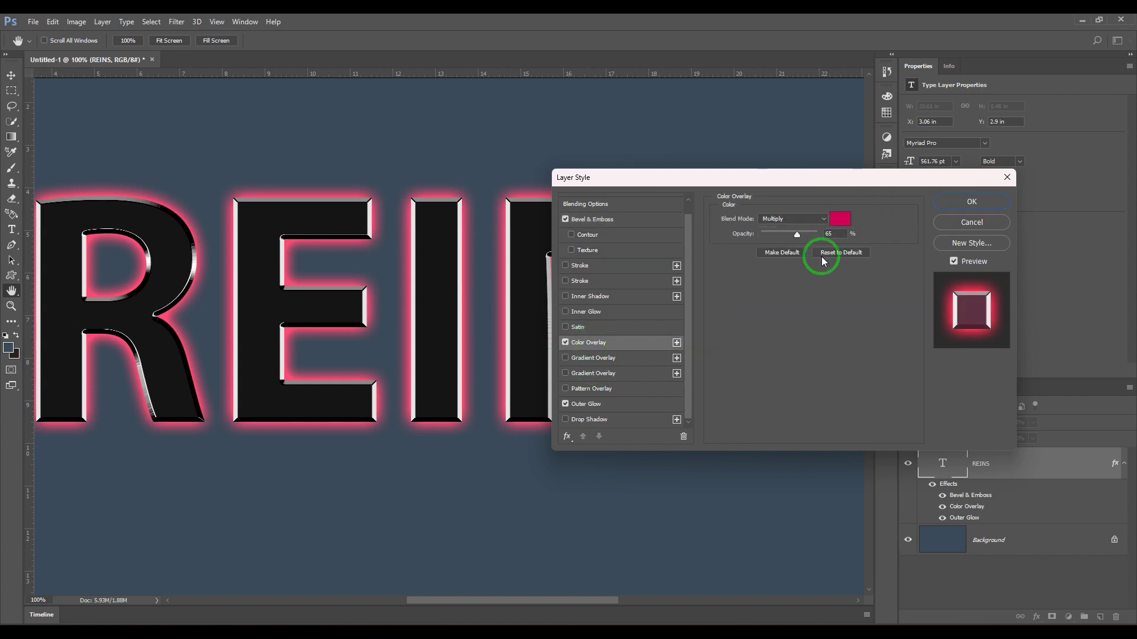
click(791, 220)
click(786, 210)
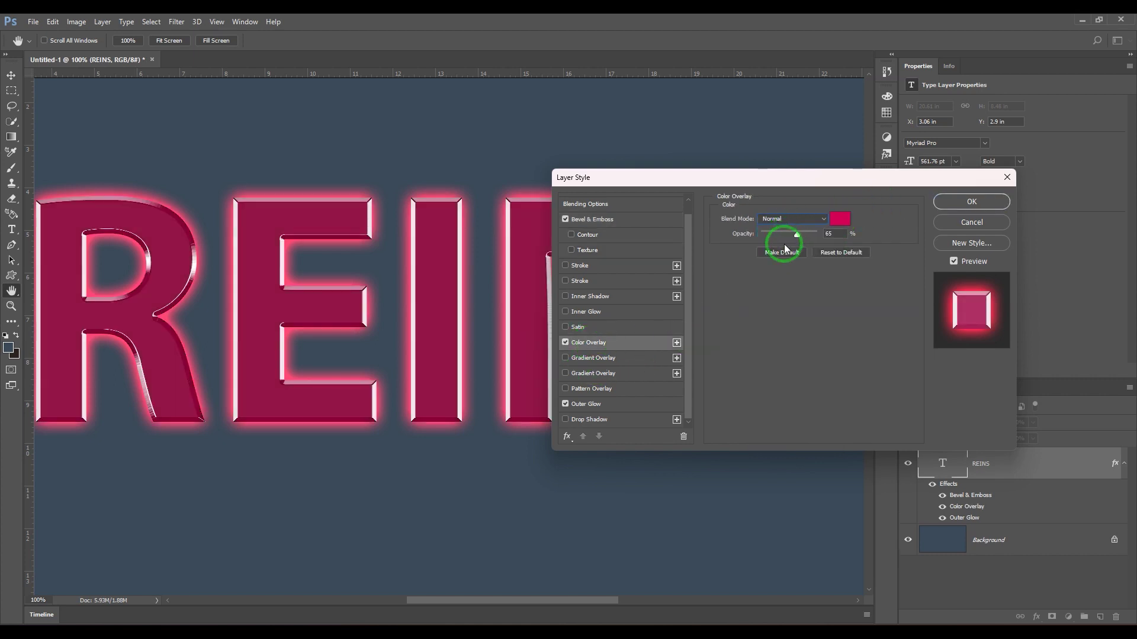
click(838, 220)
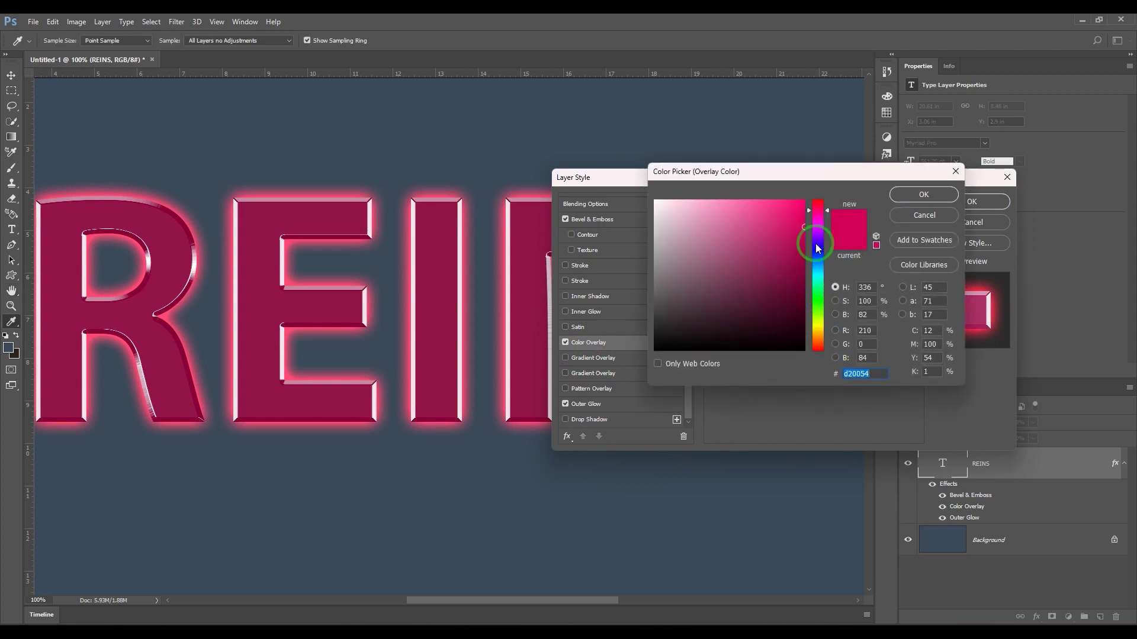
click(806, 208)
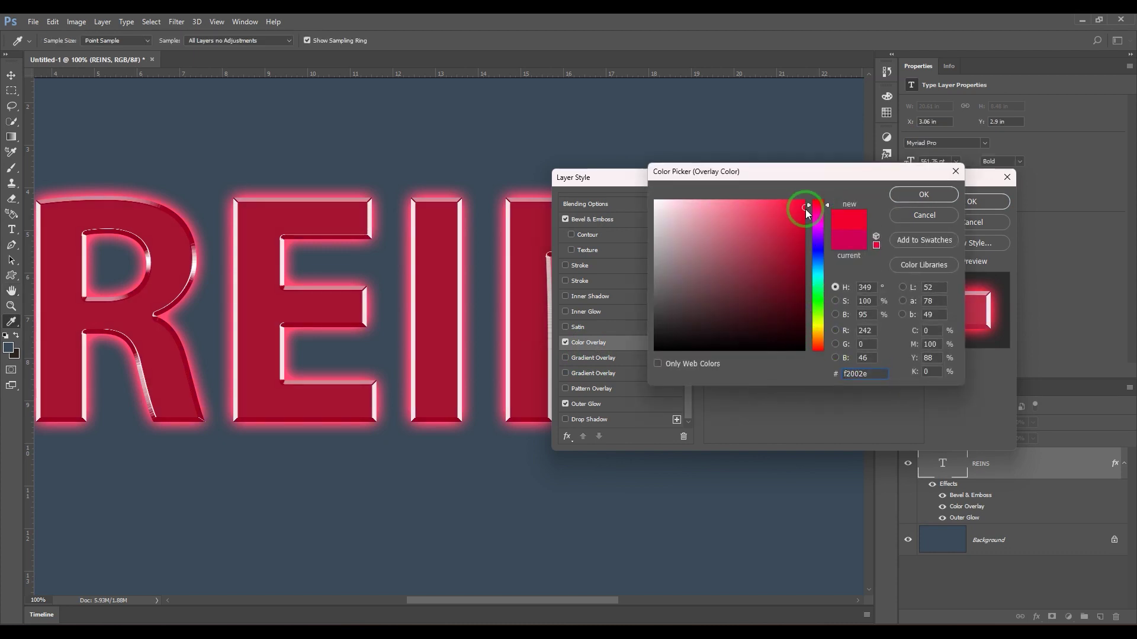
click(893, 199)
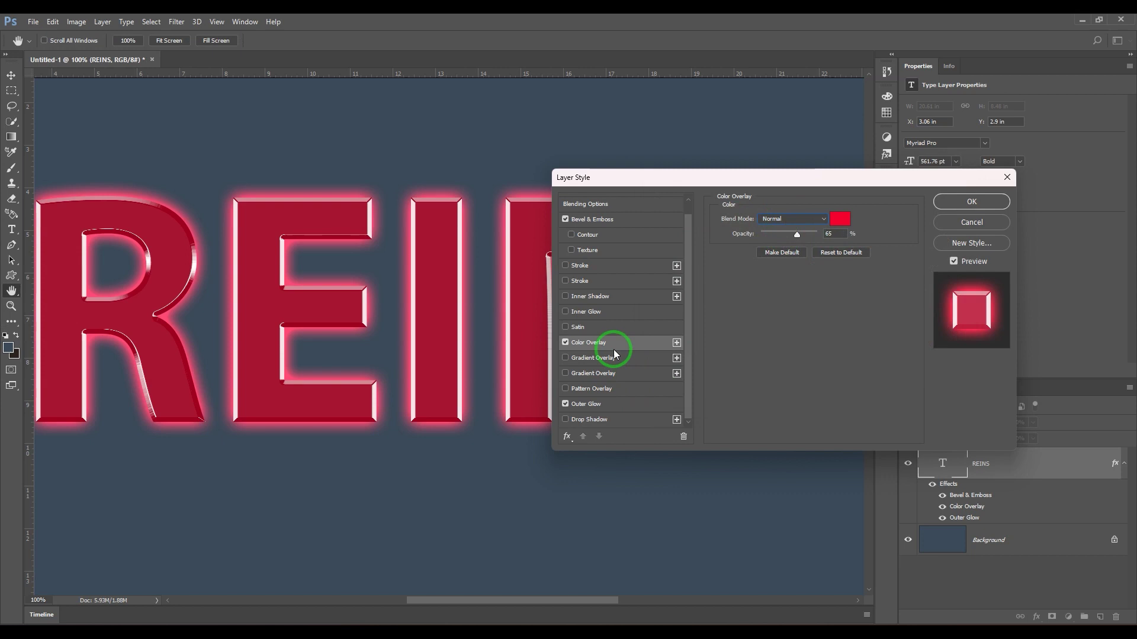
Step: Set the bevel to Smooth technique with Depth 230 and Size 18
click(600, 220)
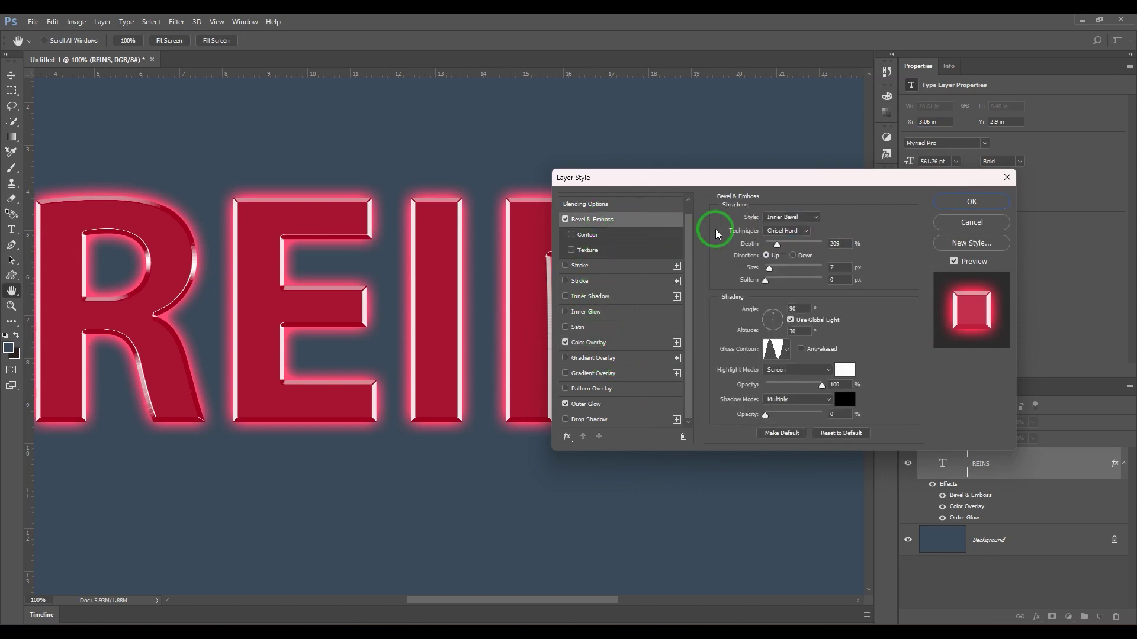
click(787, 231)
click(789, 240)
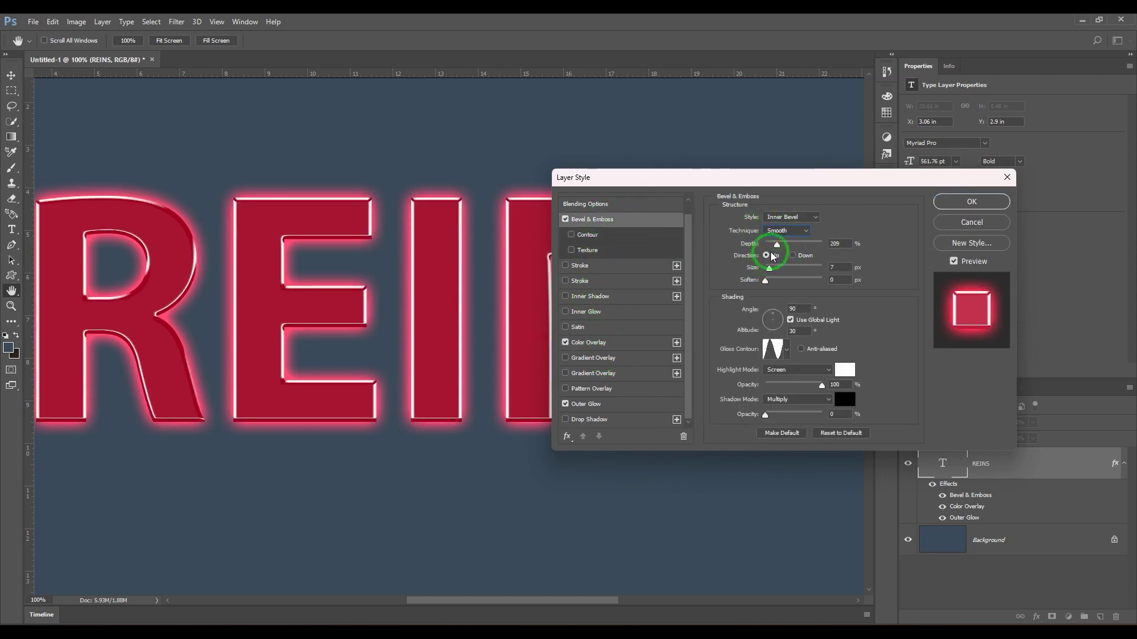
drag(776, 244, 773, 268)
mouse_move(821, 385)
mouse_down()
mouse_move(792, 386)
mouse_move(822, 390)
mouse_move(804, 392)
mouse_up()
drag(778, 245, 778, 255)
drag(772, 268, 778, 237)
click(804, 348)
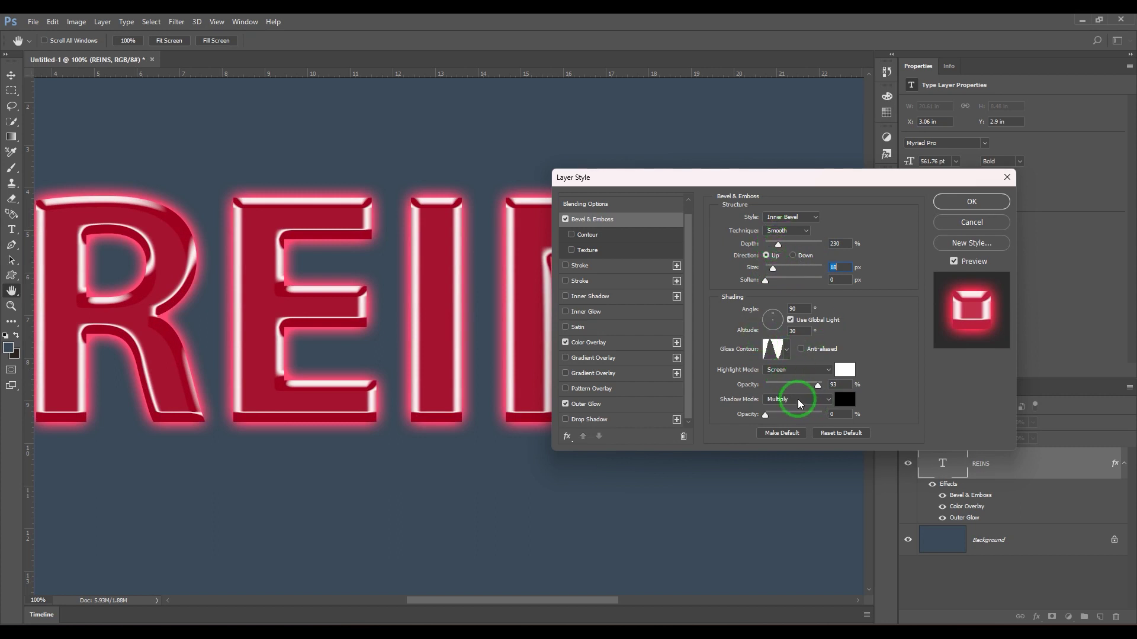
Step: Set the bevel highlight to Normal mode at 56% opacity
mouse_move(816, 385)
mouse_down()
mouse_move(752, 390)
mouse_move(811, 386)
mouse_move(799, 392)
mouse_up()
click(801, 370)
click(806, 383)
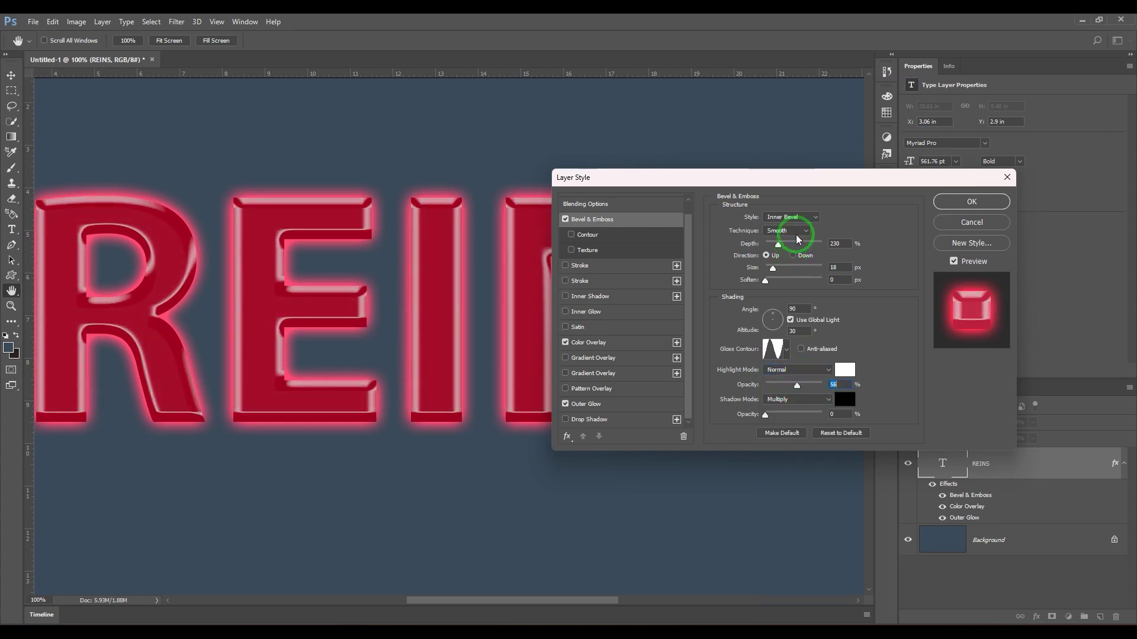
Step: Try the Outer Bevel and Pillow Emboss styles, then settle on Emboss
click(805, 218)
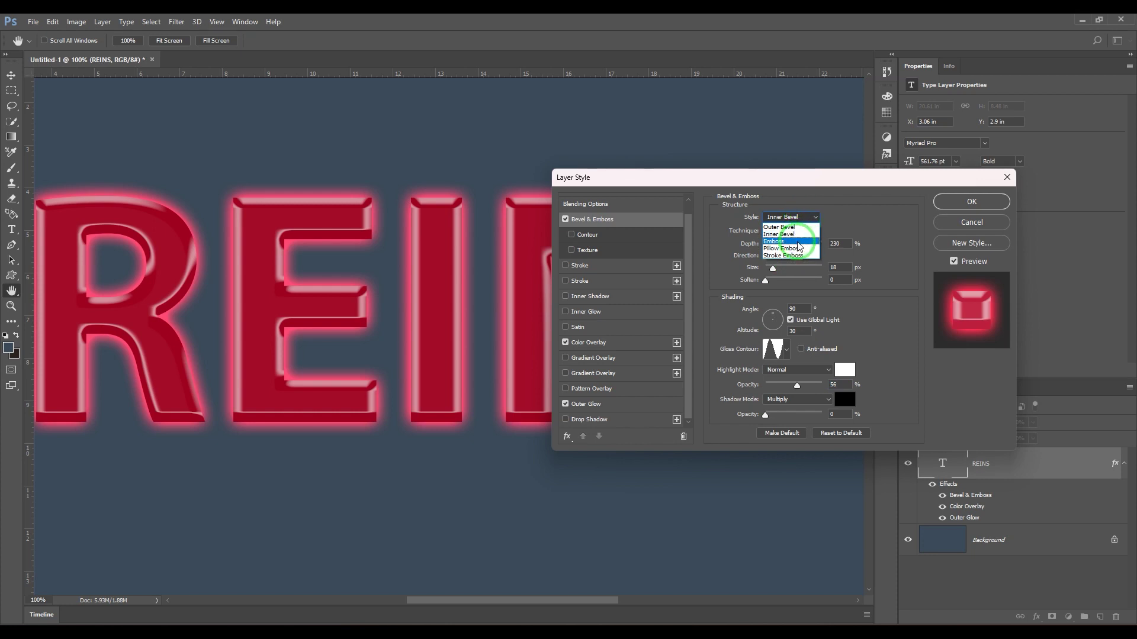
click(780, 241)
click(782, 218)
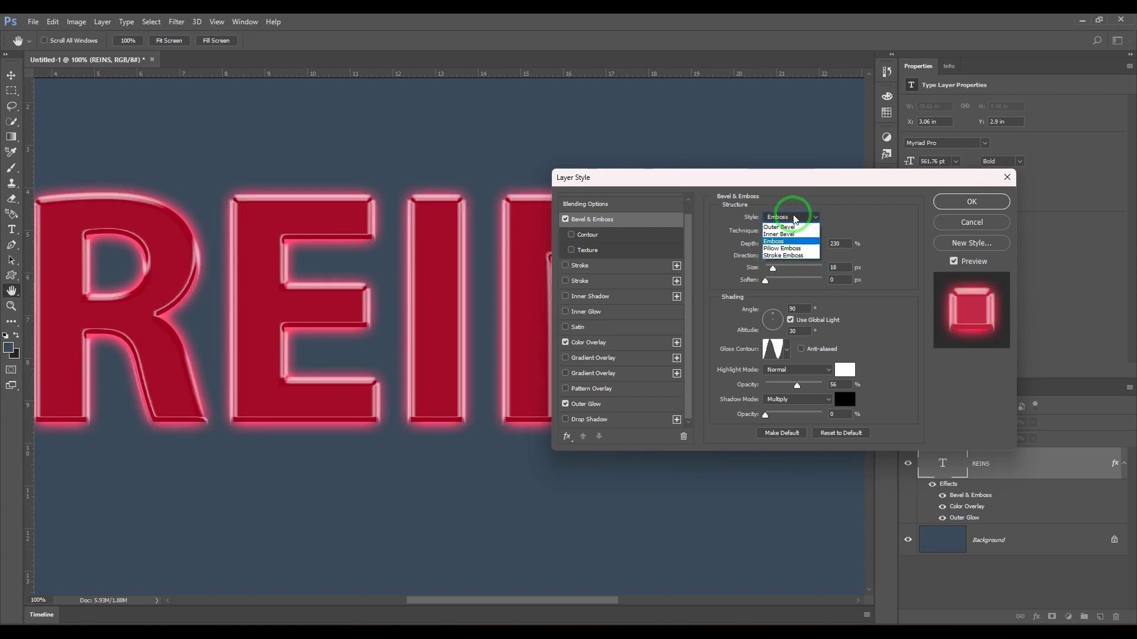
click(793, 225)
click(783, 218)
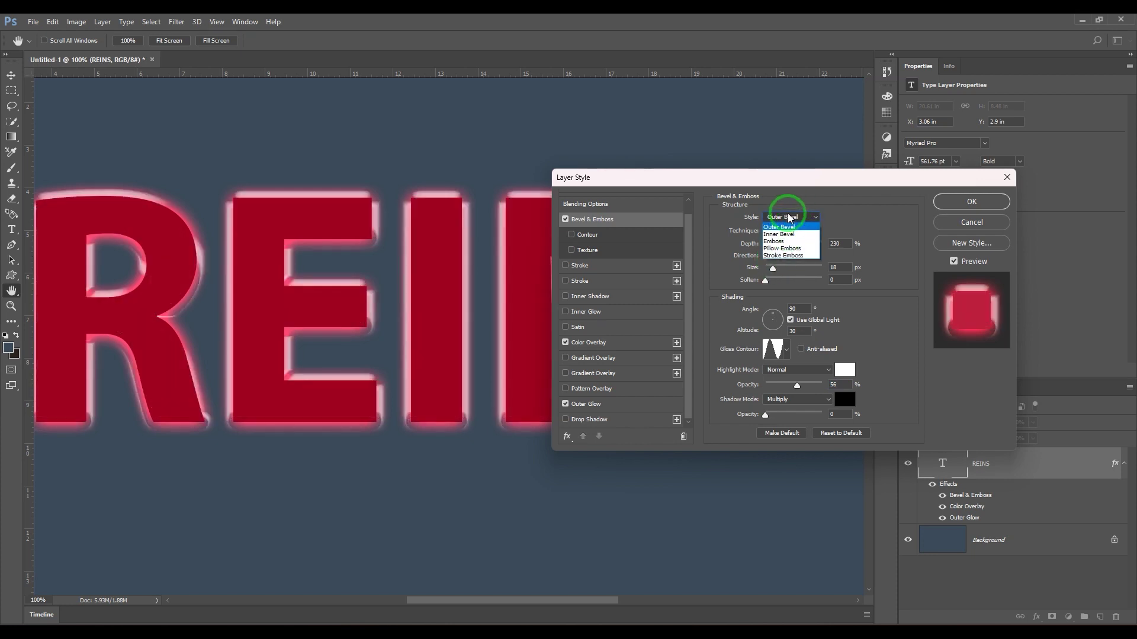
click(787, 248)
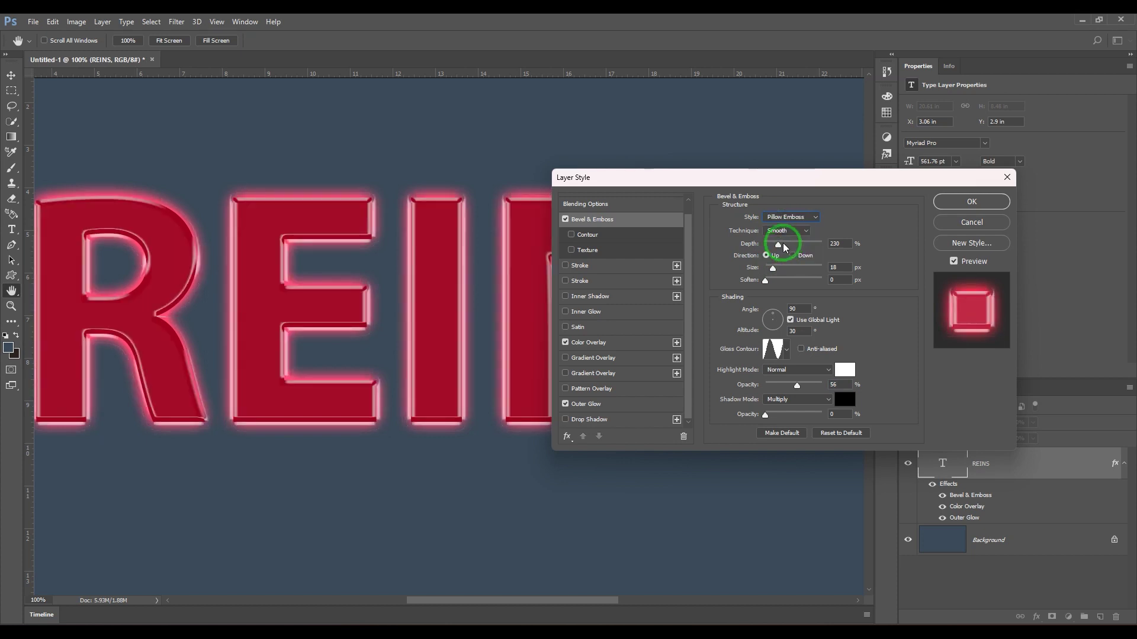
click(789, 219)
click(779, 241)
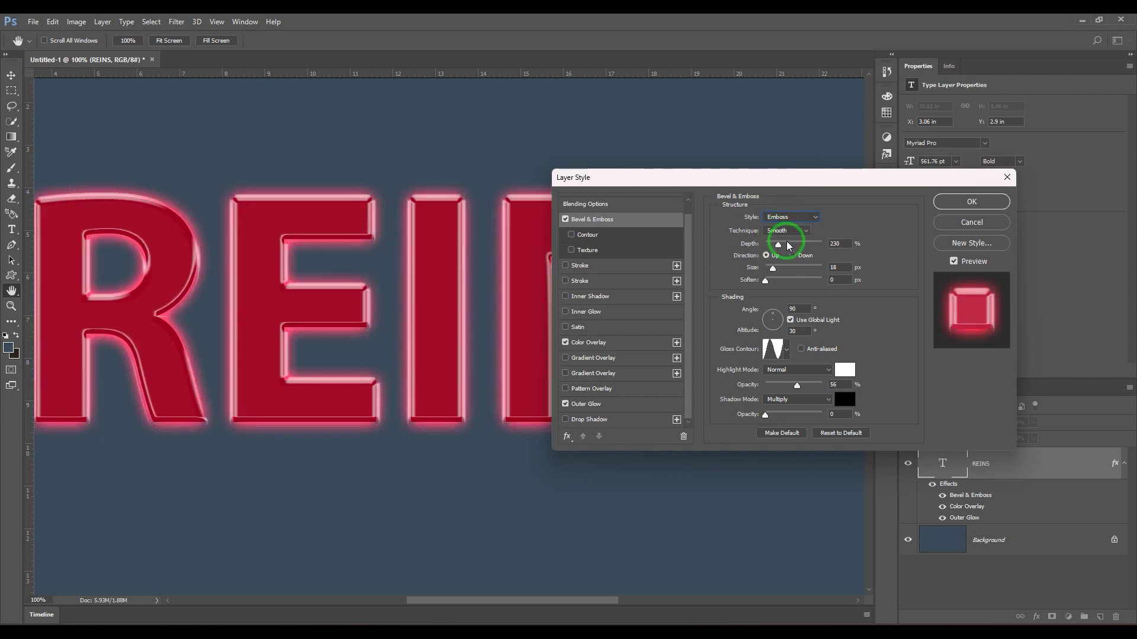
Step: Try Chisel Hard and Chisel Soft, return to Smooth, and set Depth 324%, Size 24 px
click(781, 232)
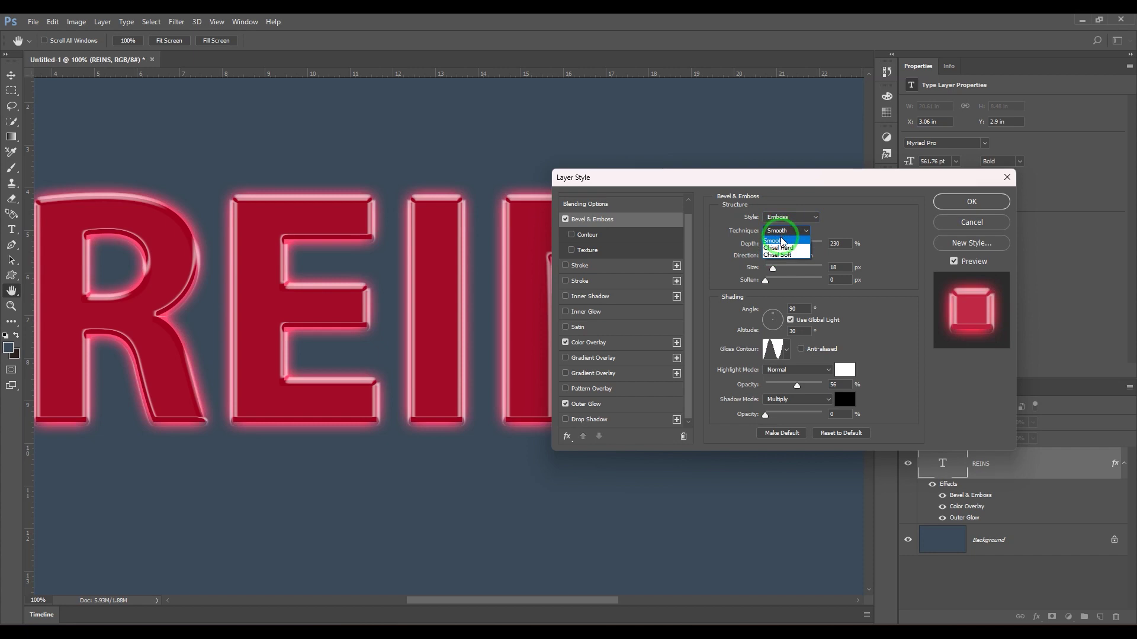
click(780, 247)
click(787, 232)
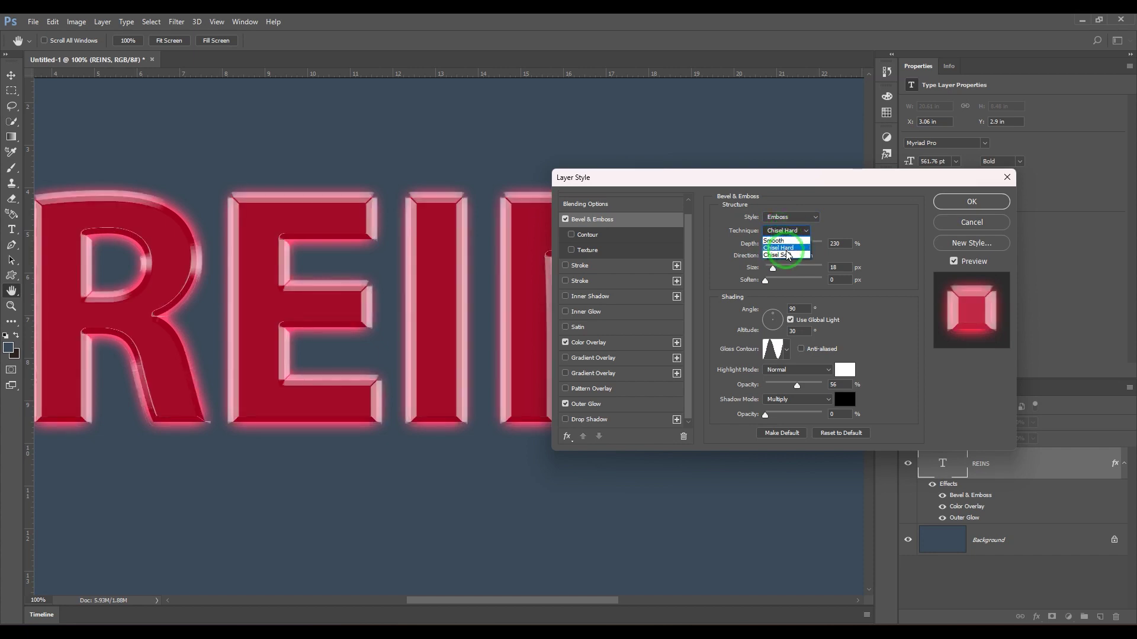
click(781, 254)
click(787, 232)
click(774, 240)
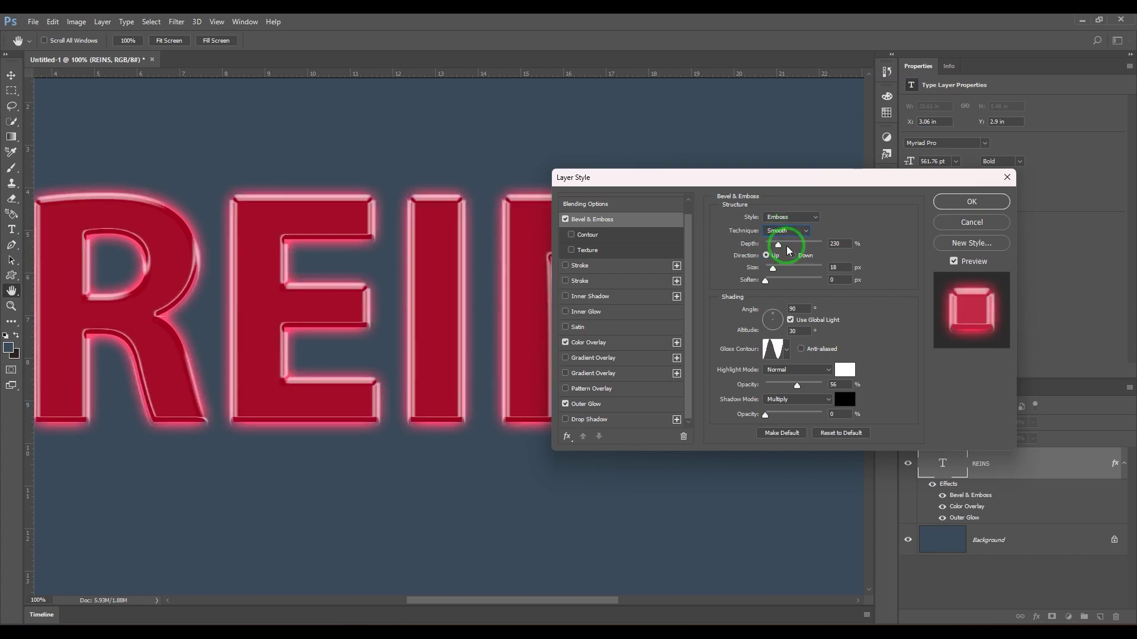
drag(778, 244, 775, 274)
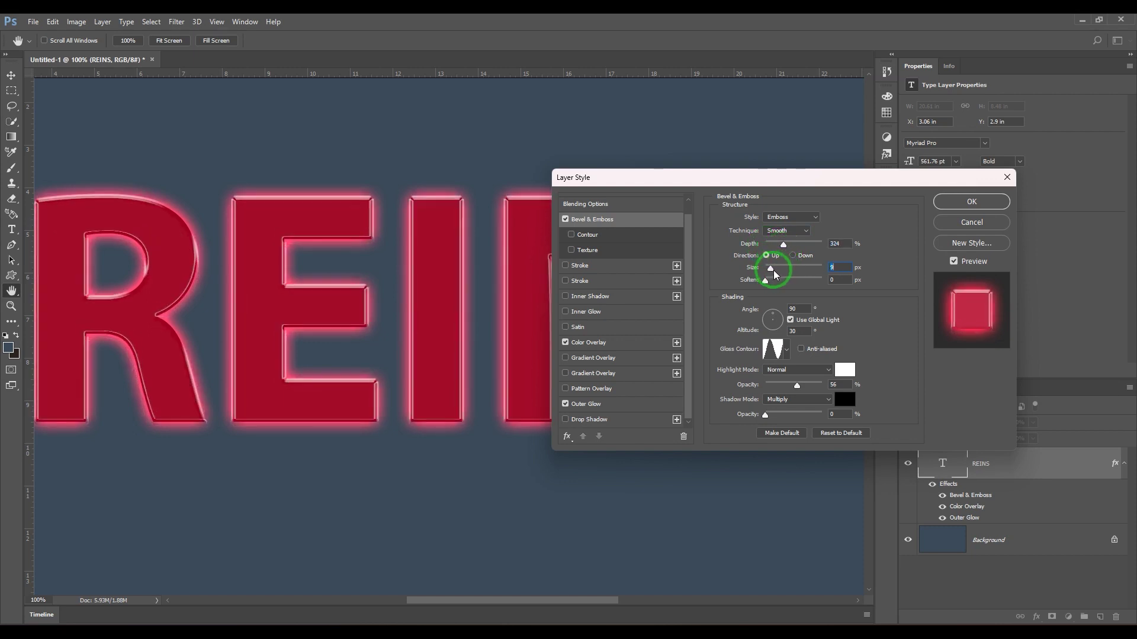
Step: Set the bevel's gloss contour to the Linear preset
click(773, 349)
click(721, 169)
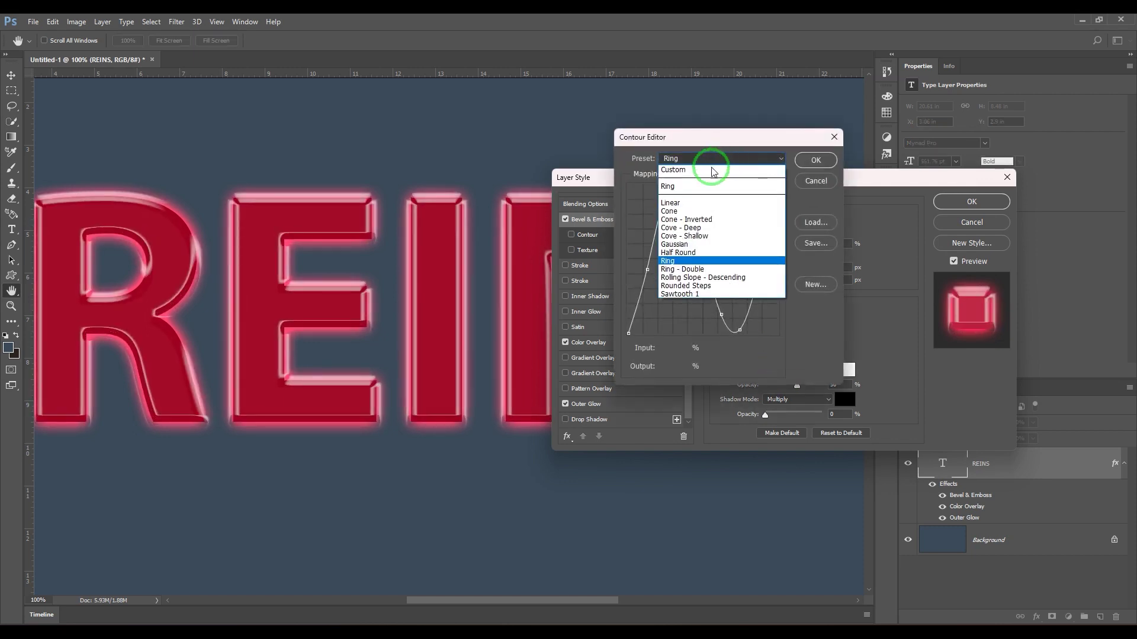
click(688, 204)
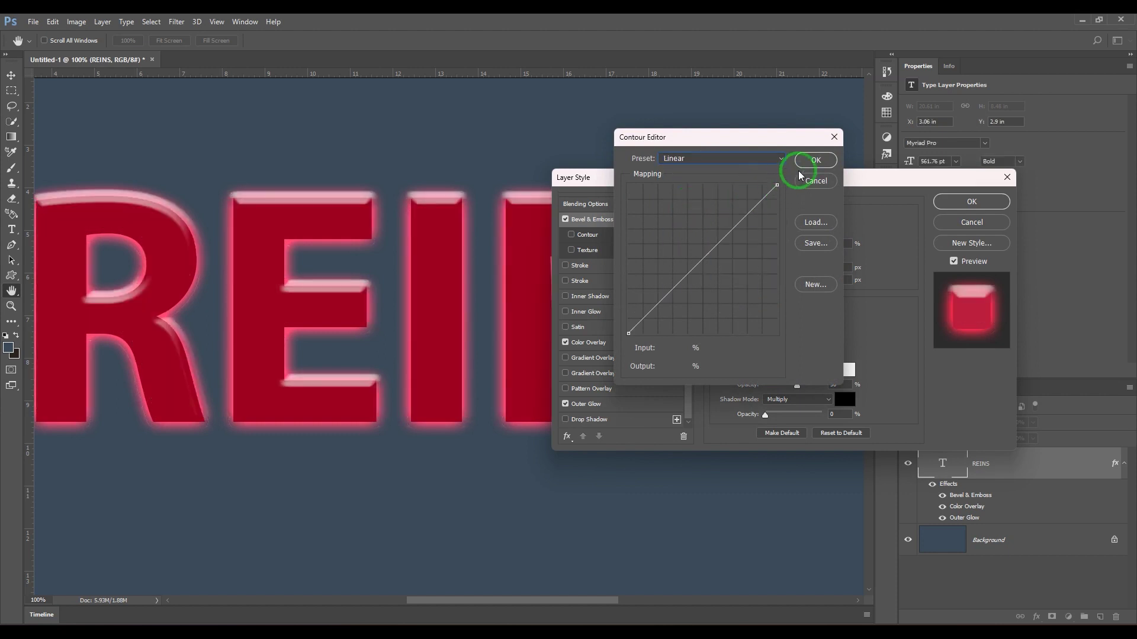
click(815, 160)
Step: Make the bevel an Inner Bevel with 99% highlight opacity, depth 334% and size 8 px
mouse_move(783, 246)
mouse_down()
mouse_move(769, 247)
mouse_move(788, 247)
mouse_up()
drag(783, 388, 823, 386)
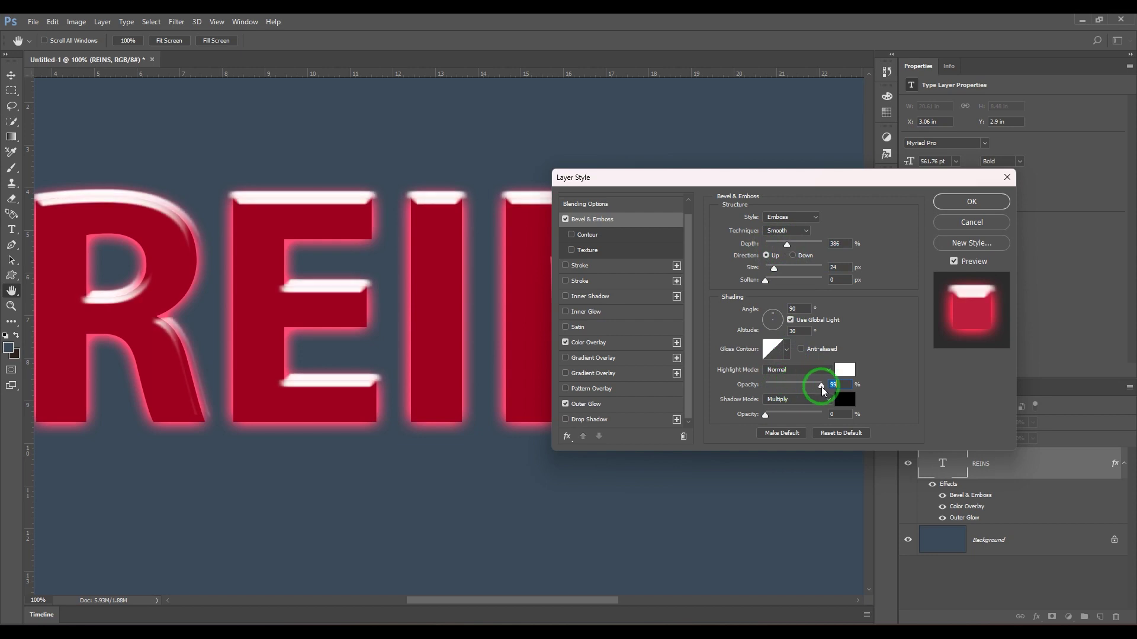
click(791, 219)
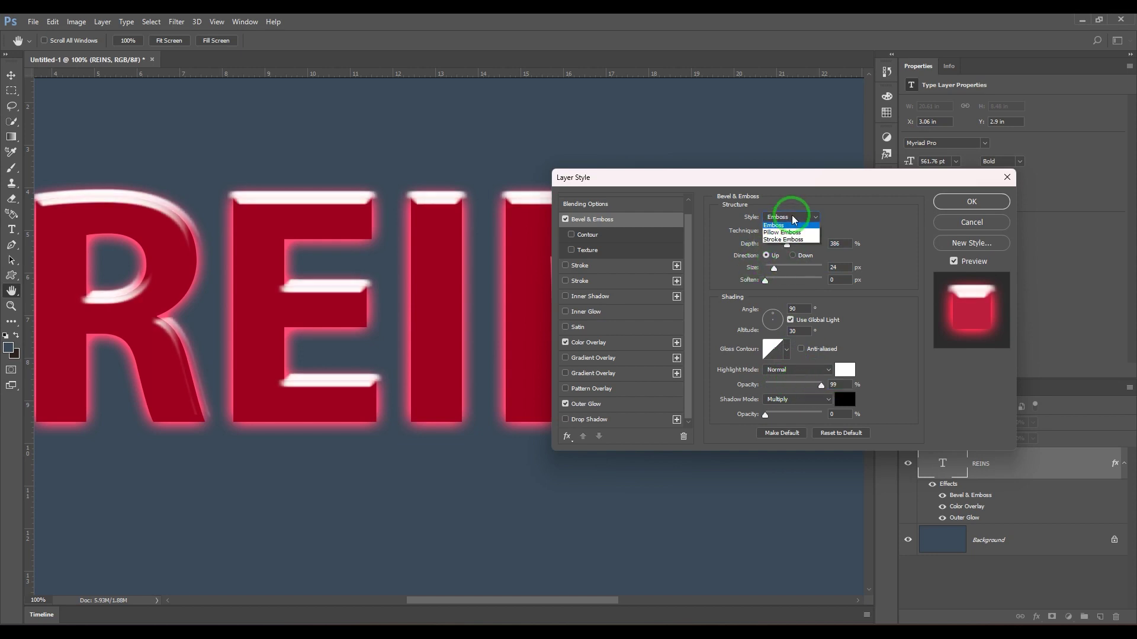
click(787, 220)
click(787, 219)
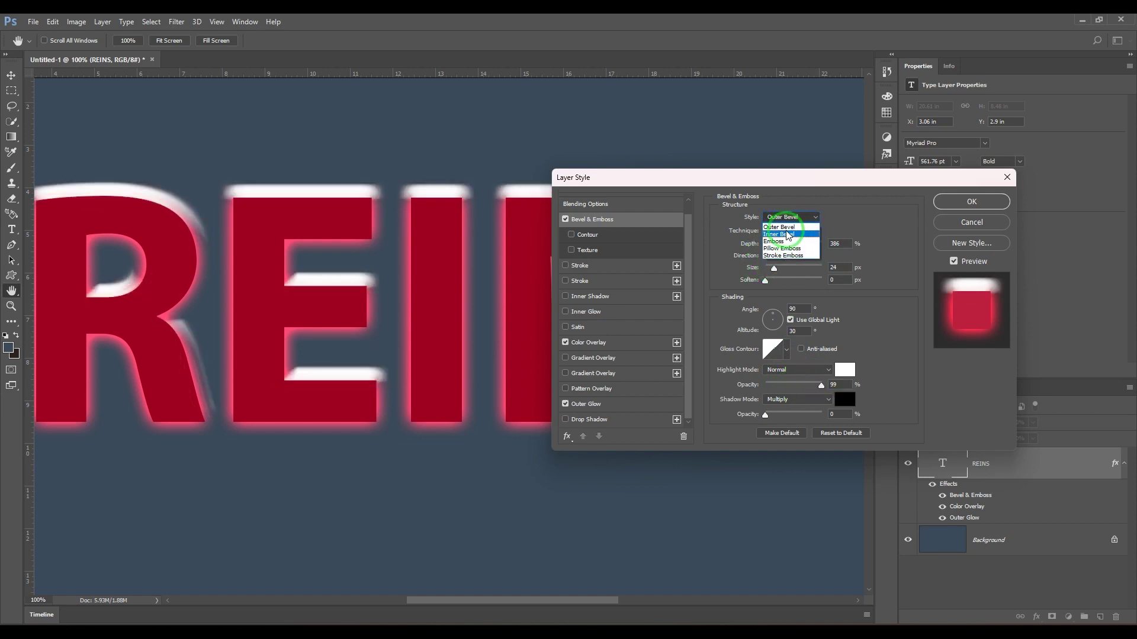
click(781, 227)
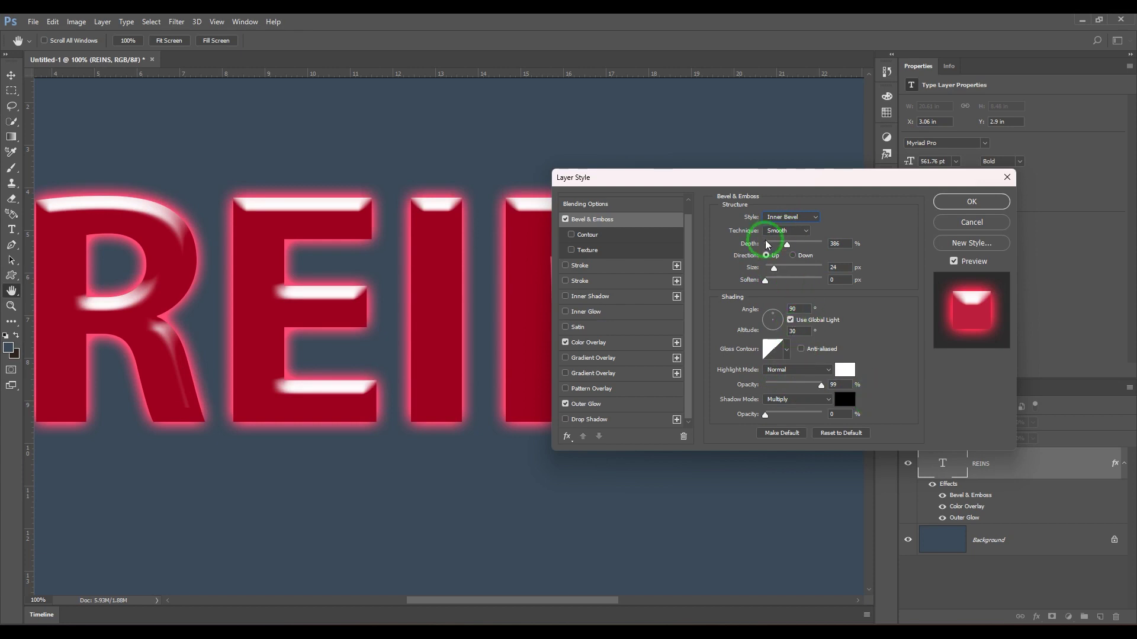
mouse_move(787, 244)
mouse_down()
mouse_move(766, 244)
mouse_move(792, 264)
mouse_move(776, 274)
mouse_move(841, 286)
mouse_move(765, 280)
mouse_move(763, 266)
mouse_move(775, 272)
mouse_move(785, 247)
mouse_up()
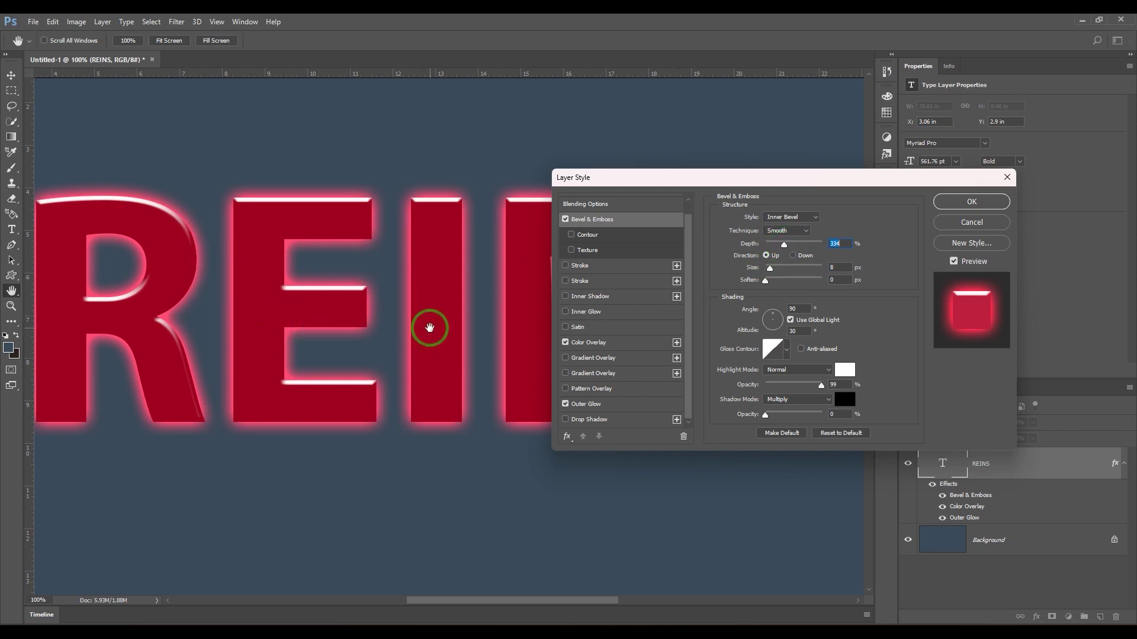
Step: Enable Inner Glow in dark red #840c0c at 34% opacity
click(609, 311)
click(744, 260)
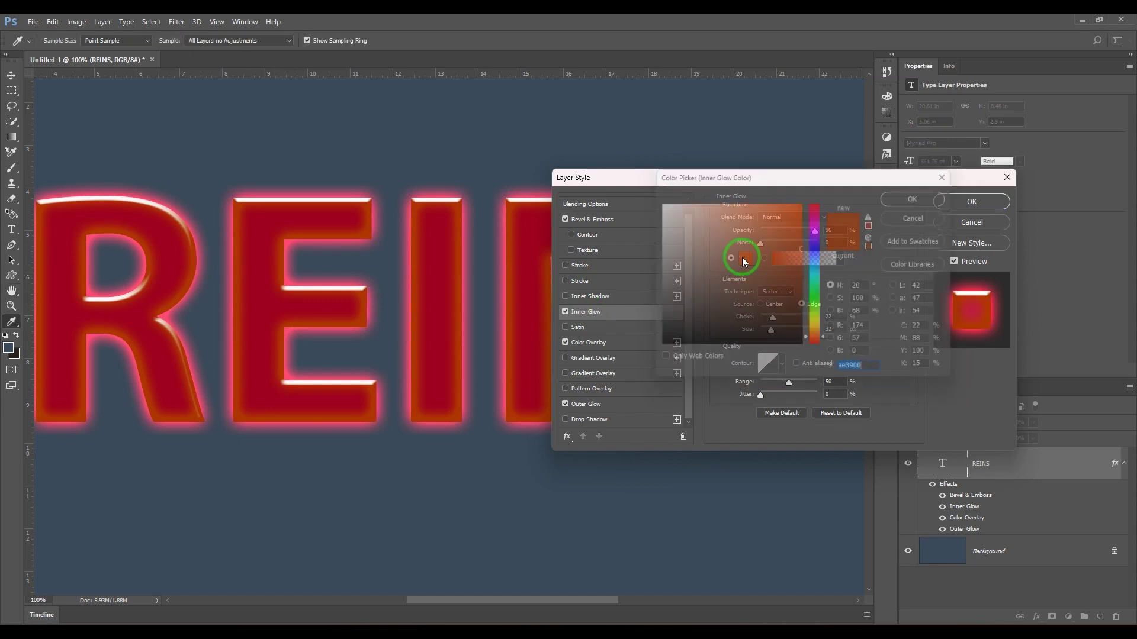
drag(821, 289, 813, 208)
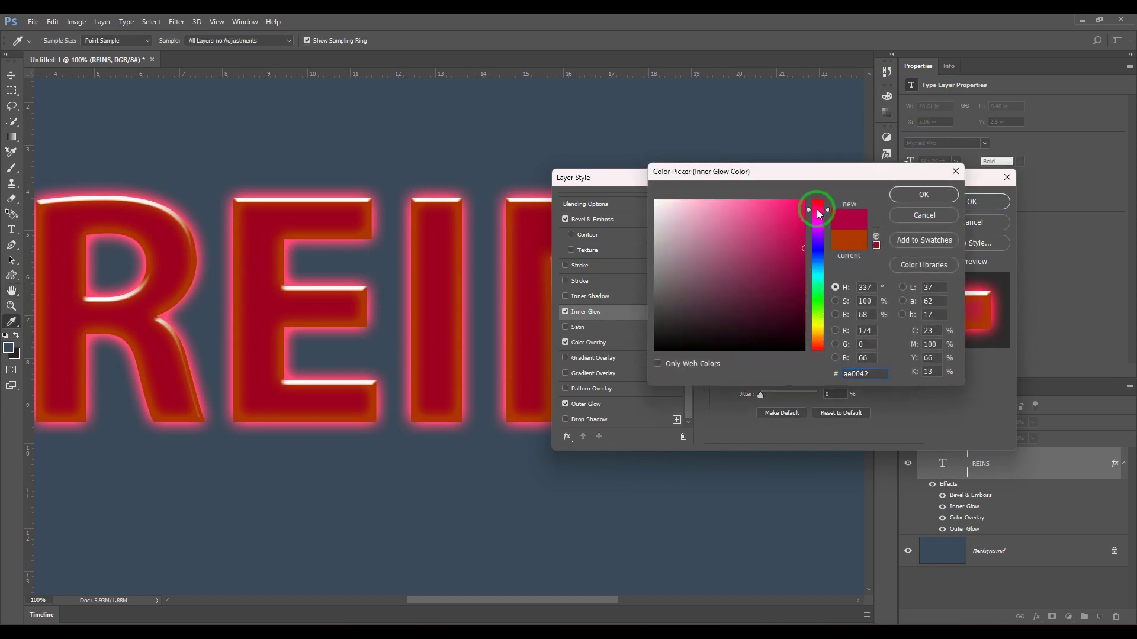
click(804, 291)
key(Return)
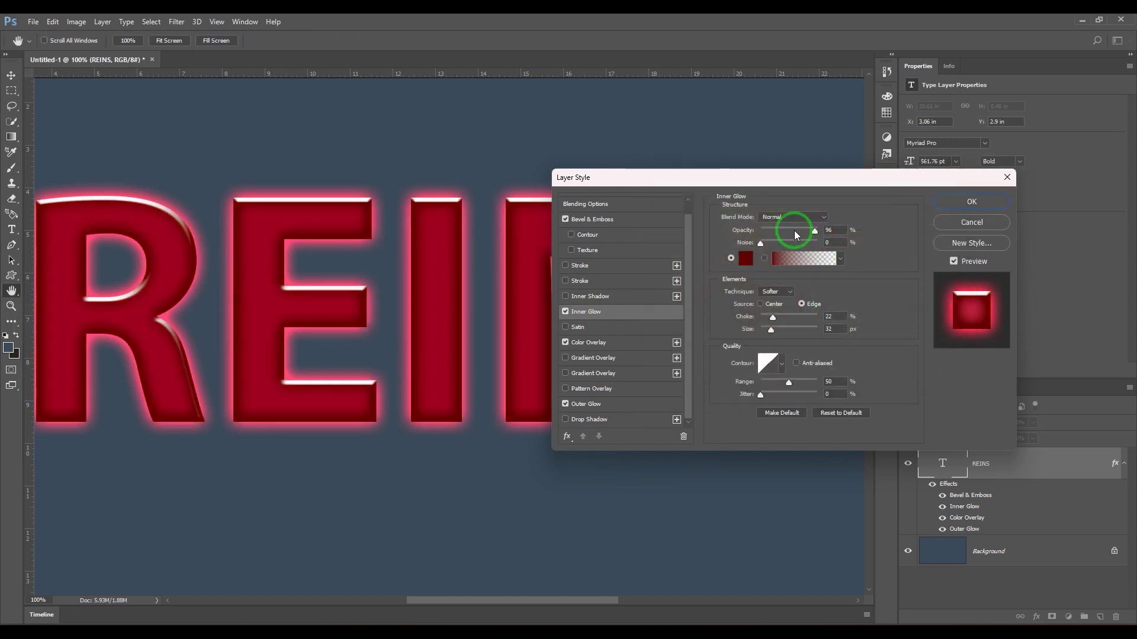
drag(794, 231, 779, 232)
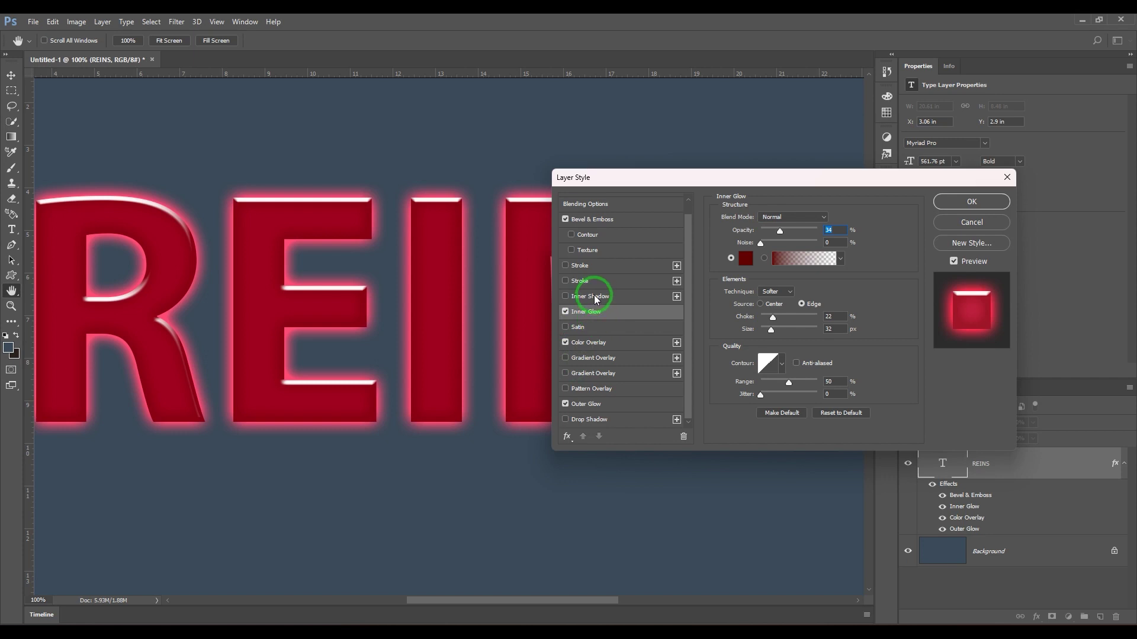
Step: Turn on Satin for the REINS text and give it a Linear contour
click(593, 330)
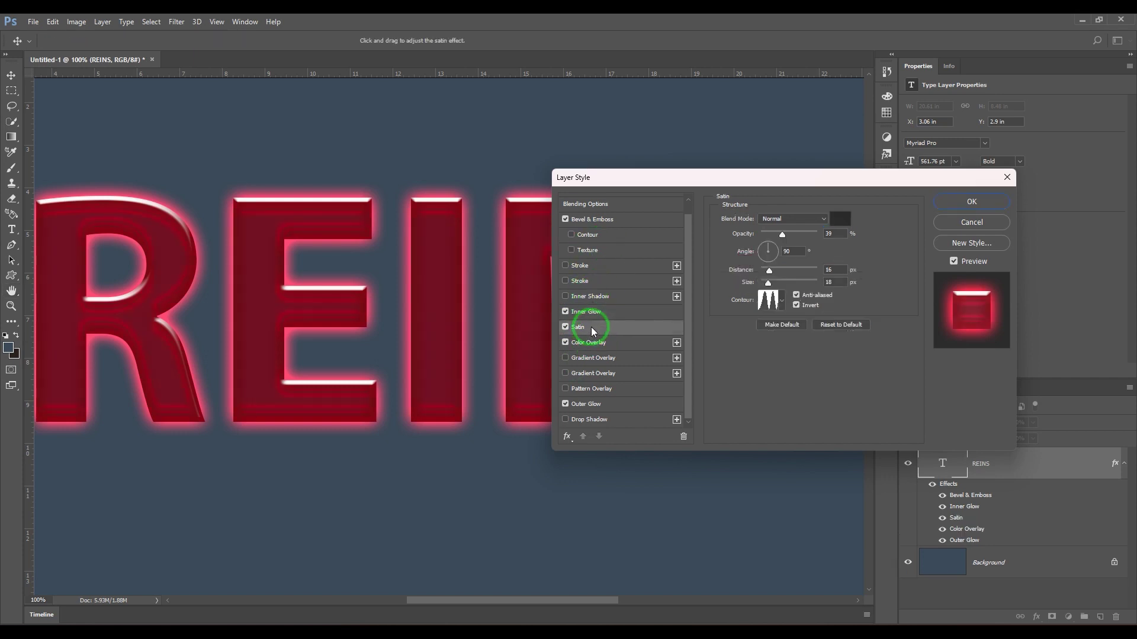
click(768, 300)
click(711, 166)
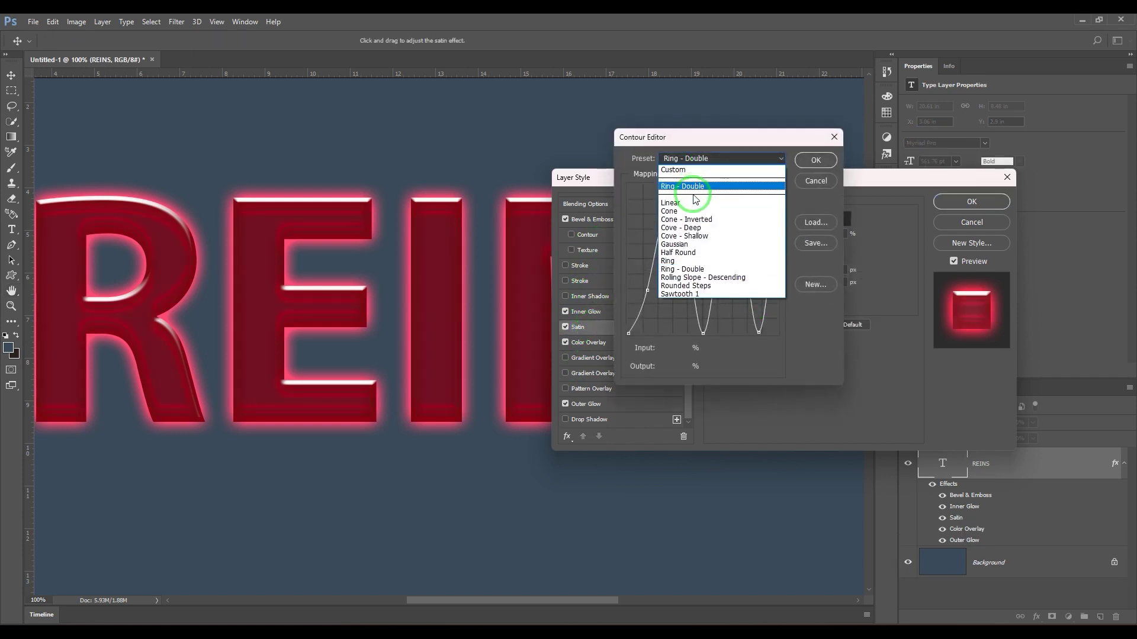
click(692, 198)
click(815, 160)
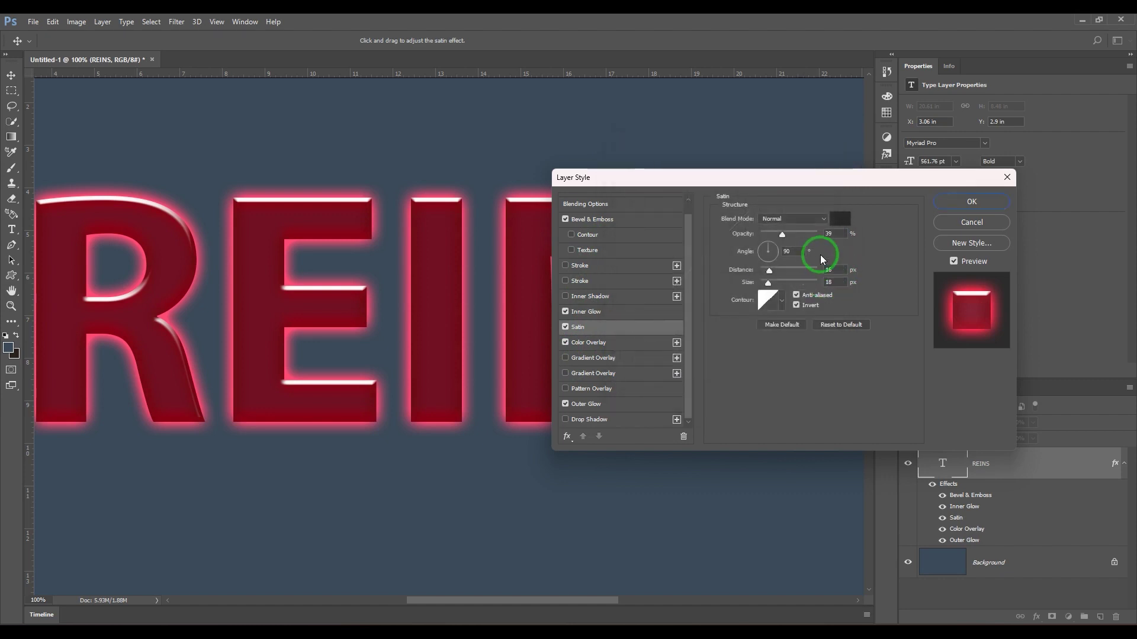
Step: Set the satin colour to deep red 740000 and its distance to 106 px
click(845, 219)
drag(779, 284, 816, 282)
click(855, 225)
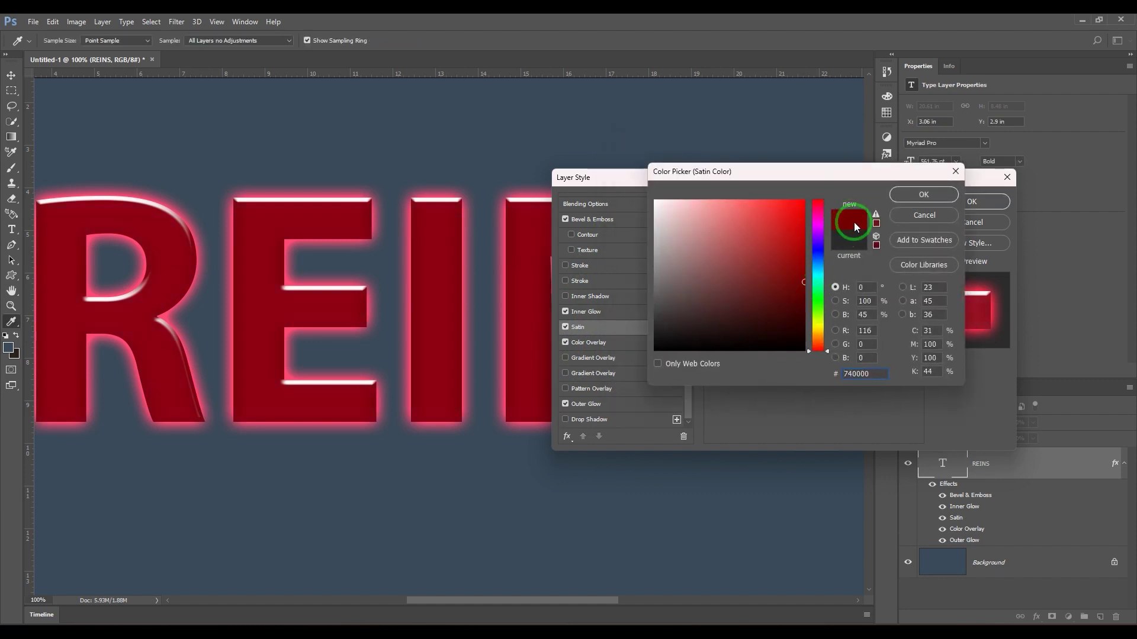
click(911, 198)
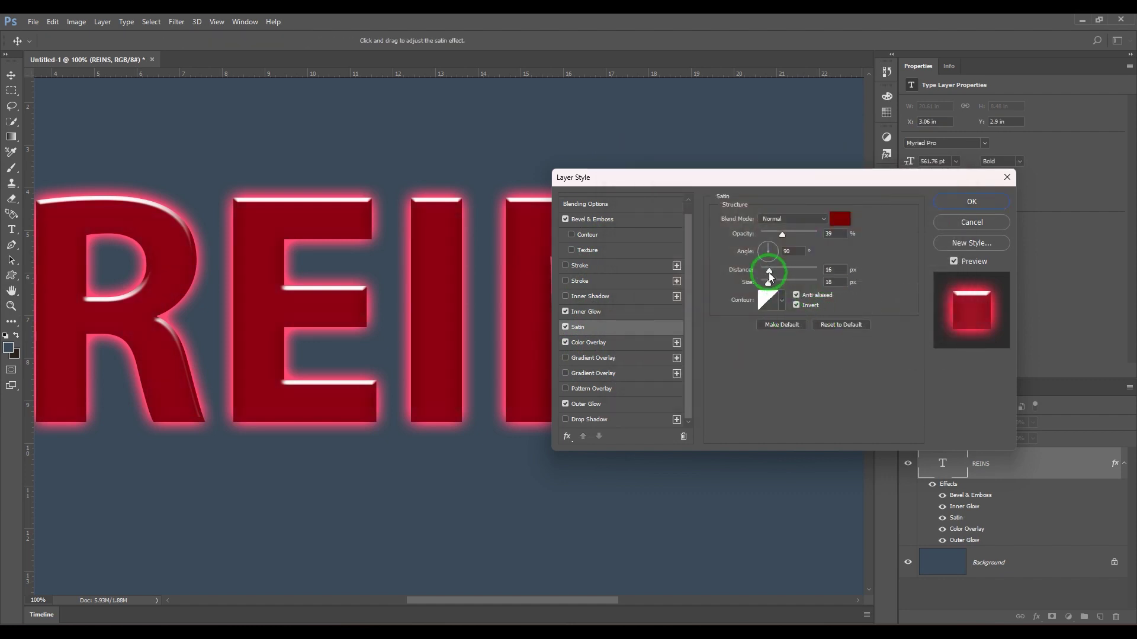
drag(769, 272, 797, 273)
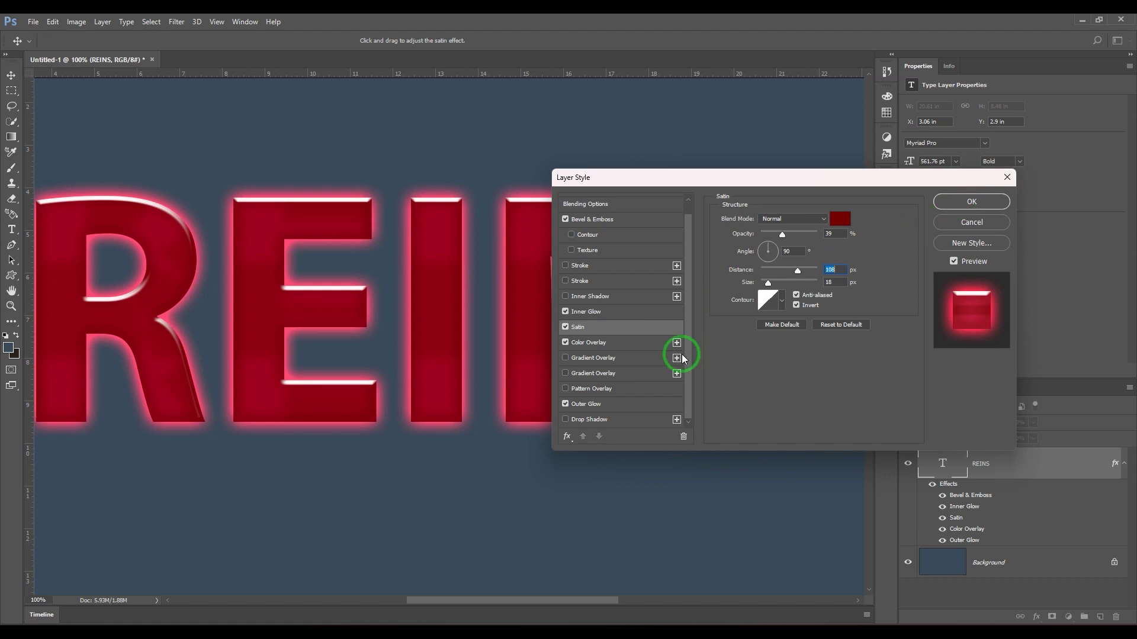
Step: Add a Drop Shadow with 26 px distance and 24 px size, then apply the layer style
click(610, 419)
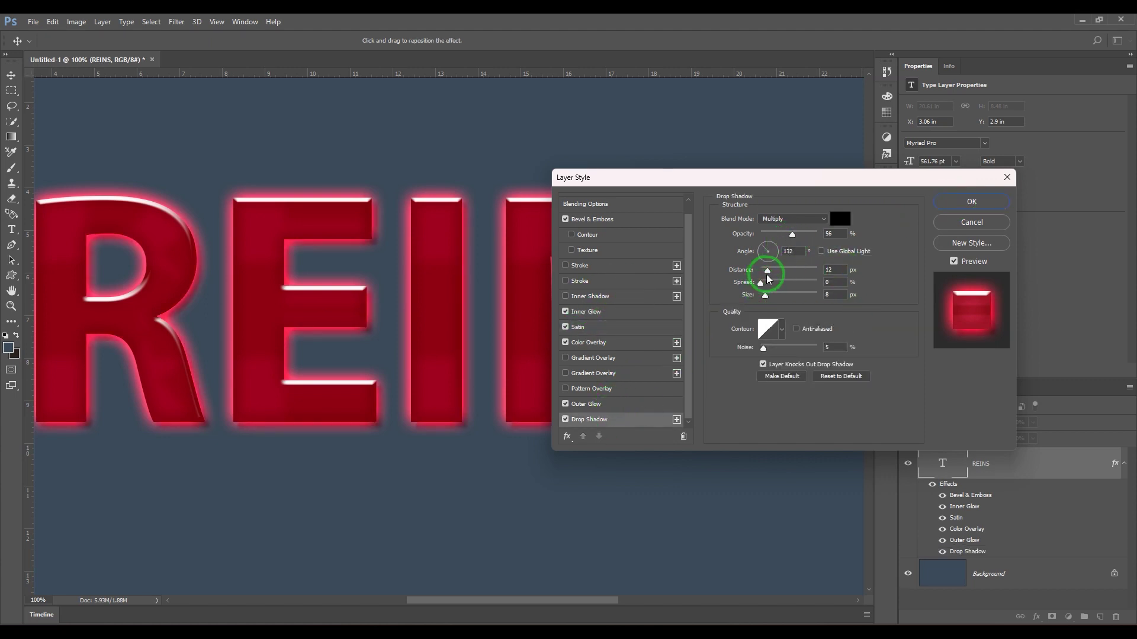
mouse_move(767, 276)
mouse_down()
mouse_move(782, 274)
mouse_move(770, 298)
mouse_up()
click(947, 202)
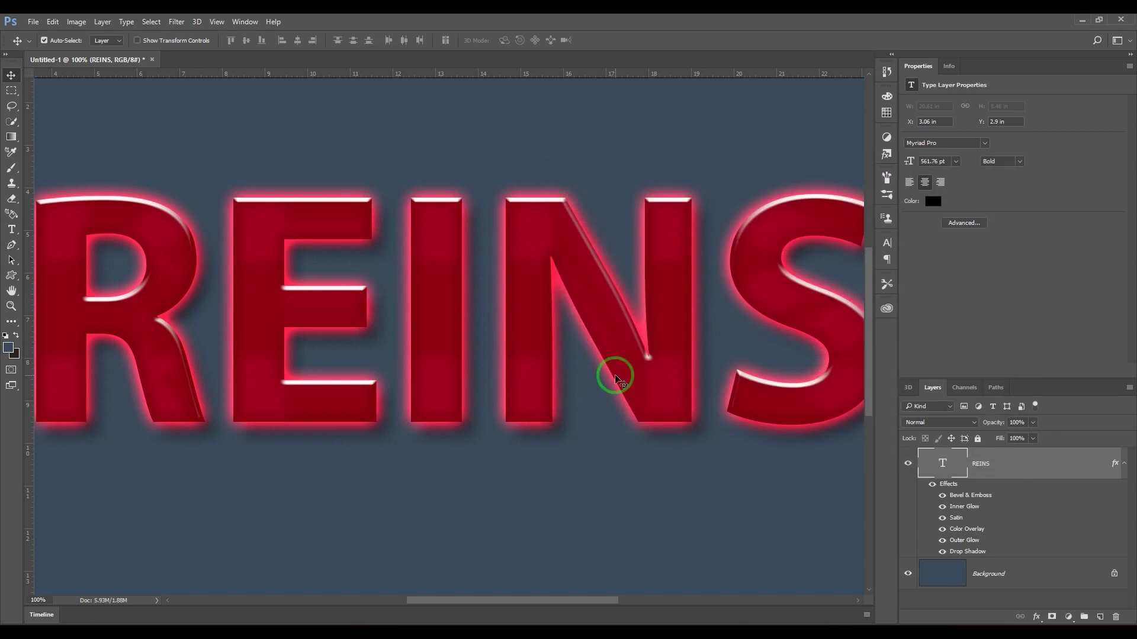
Step: Zoom out to view the finished glossy red REINS text on the whole slate-blue canvas
key(ctrl+minus)
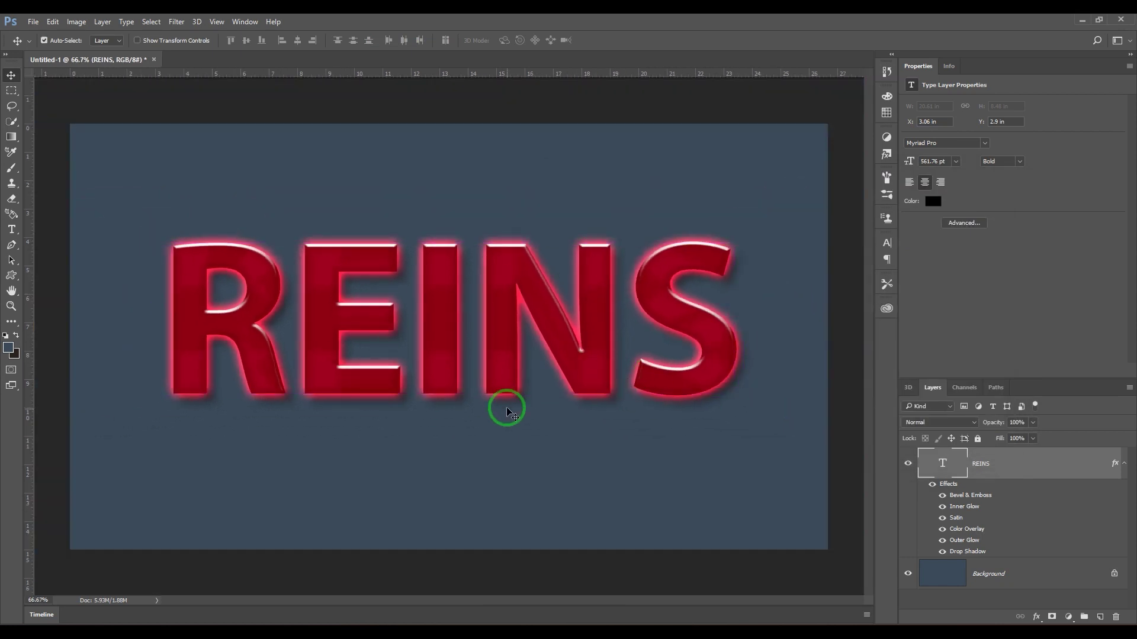